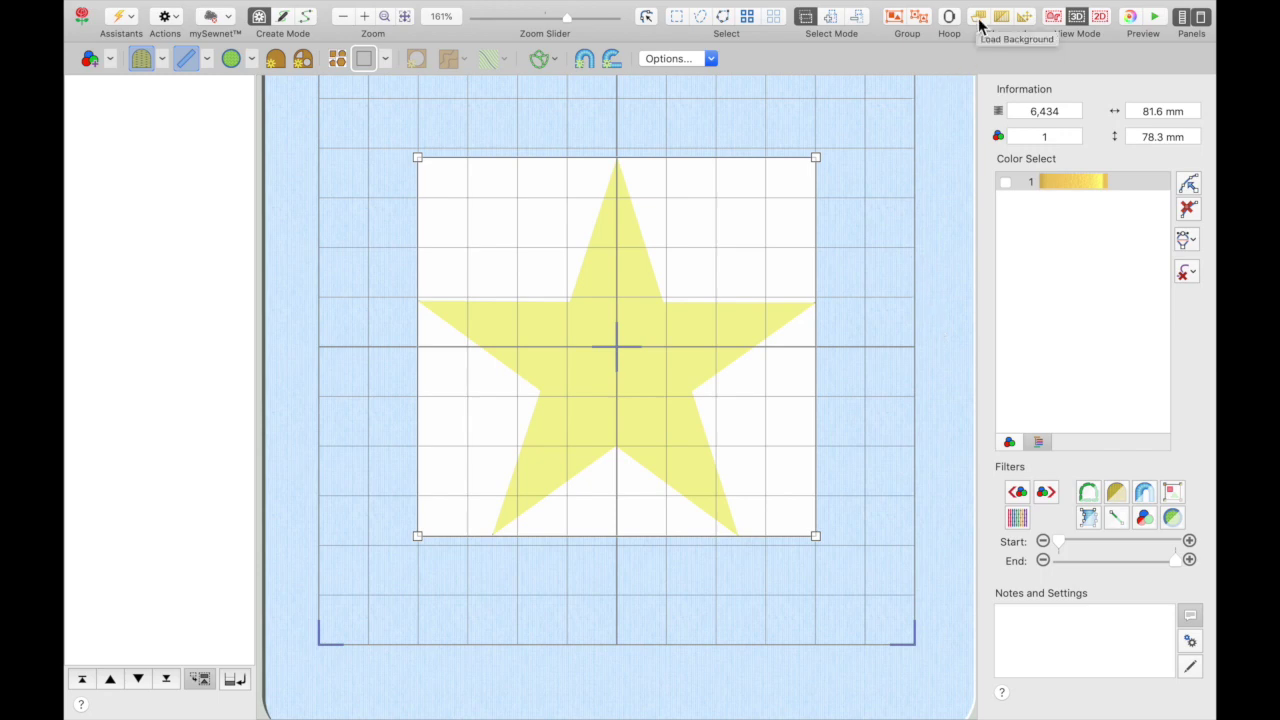
# Step: Keep the existing star background, fade it to 50%, and pick the Appliqué tool
pyautogui.click(978, 18)
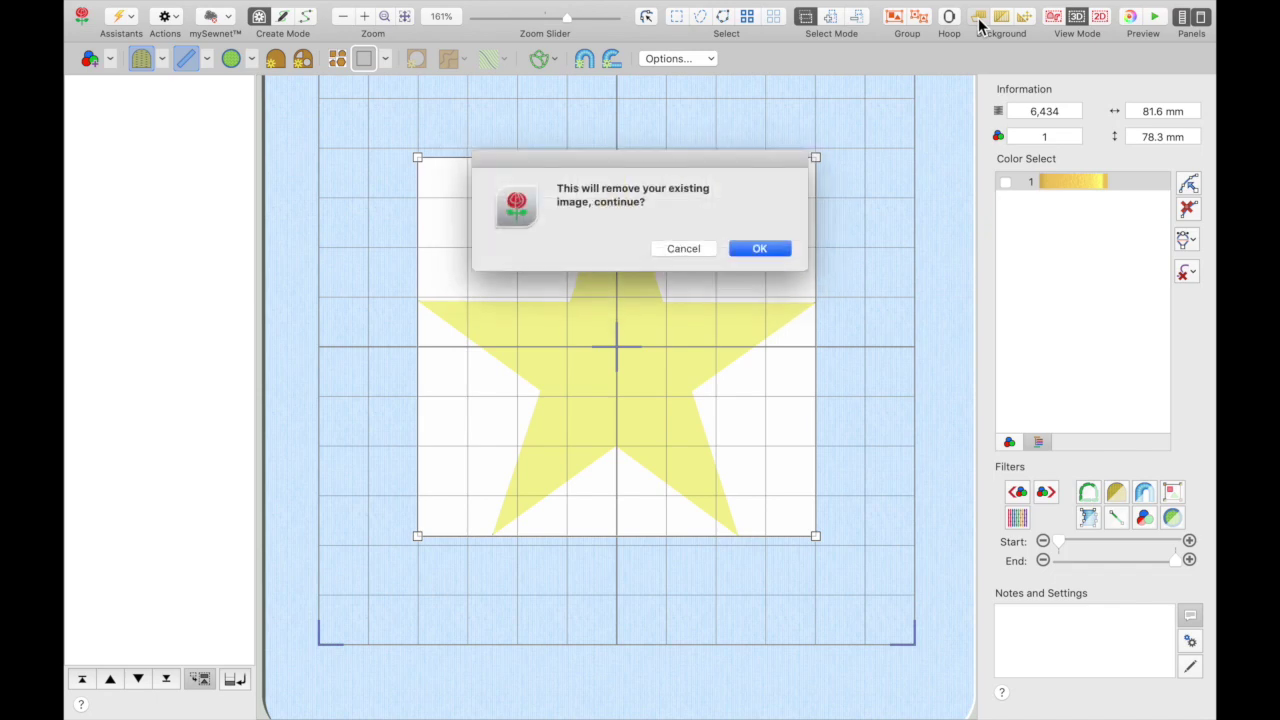
pyautogui.click(684, 249)
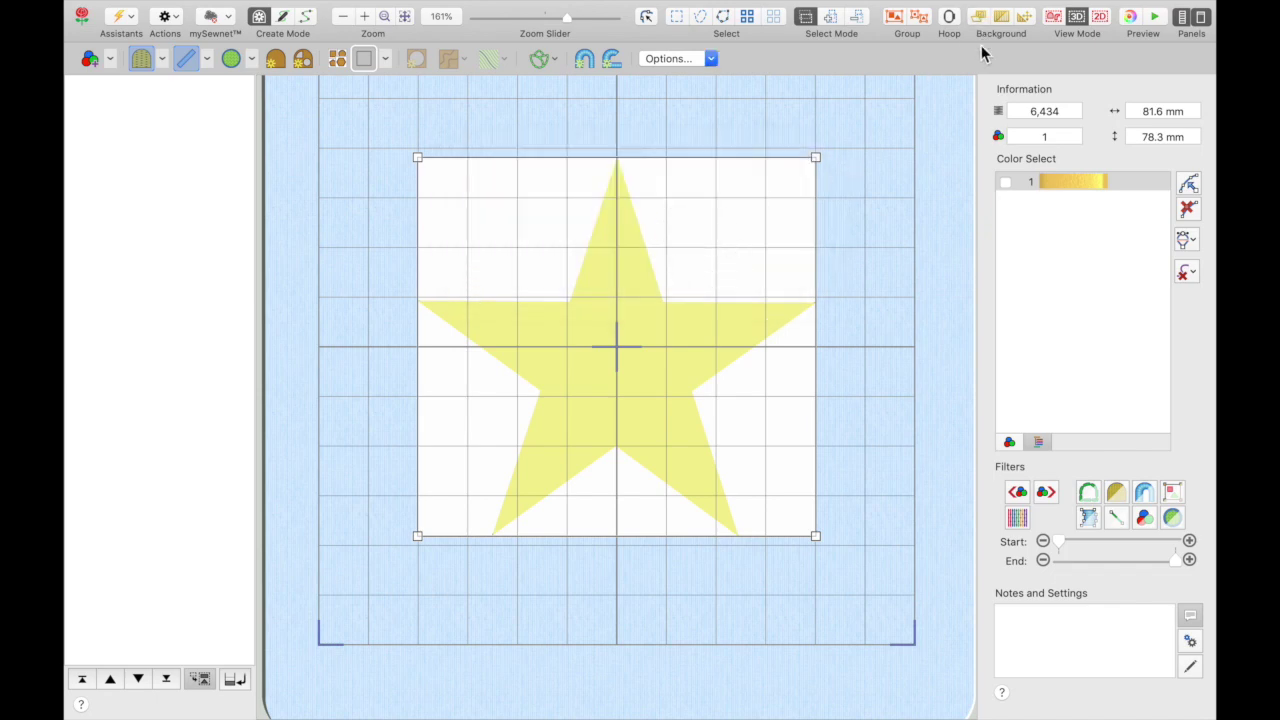
pyautogui.click(999, 21)
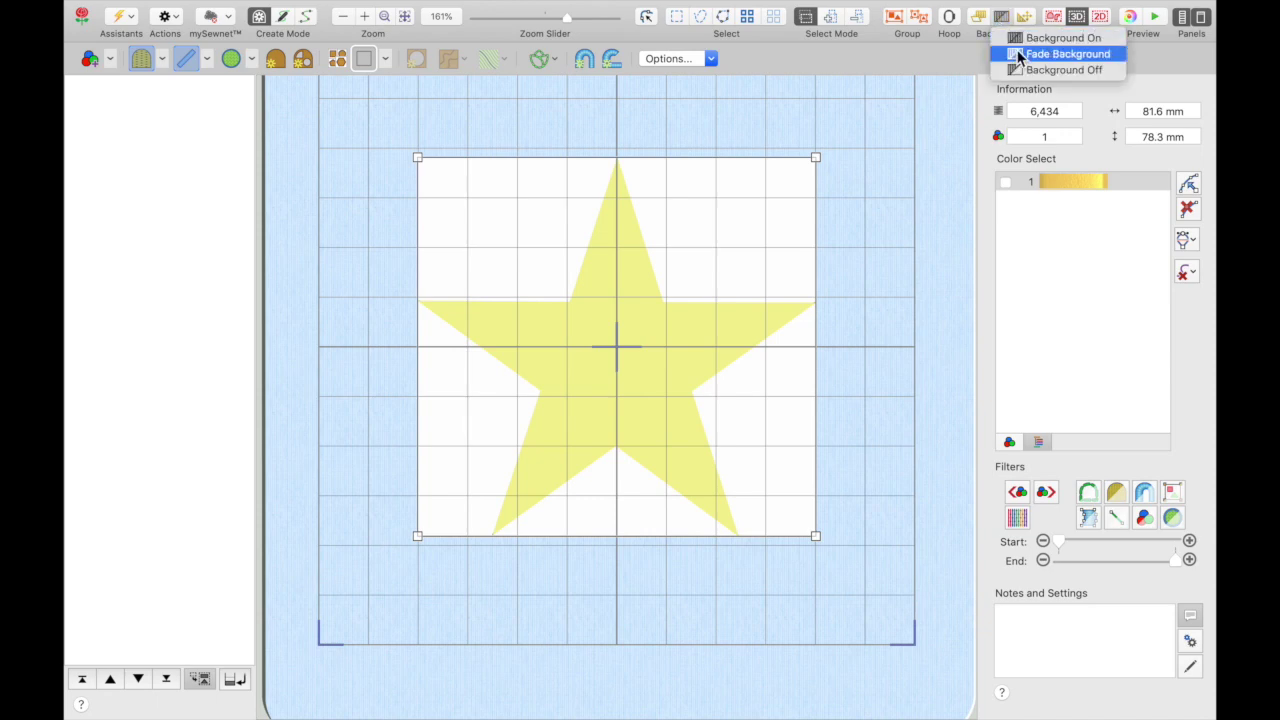
pyautogui.click(1017, 53)
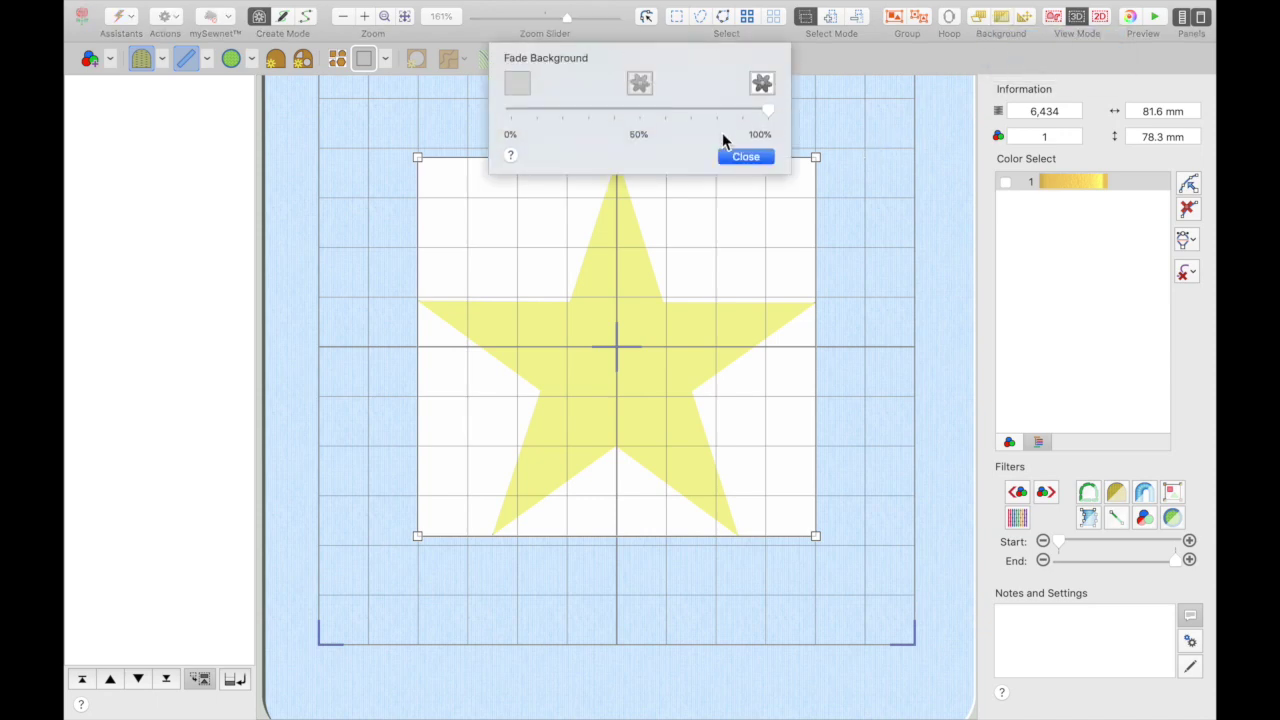
pyautogui.click(646, 116)
pyautogui.click(745, 157)
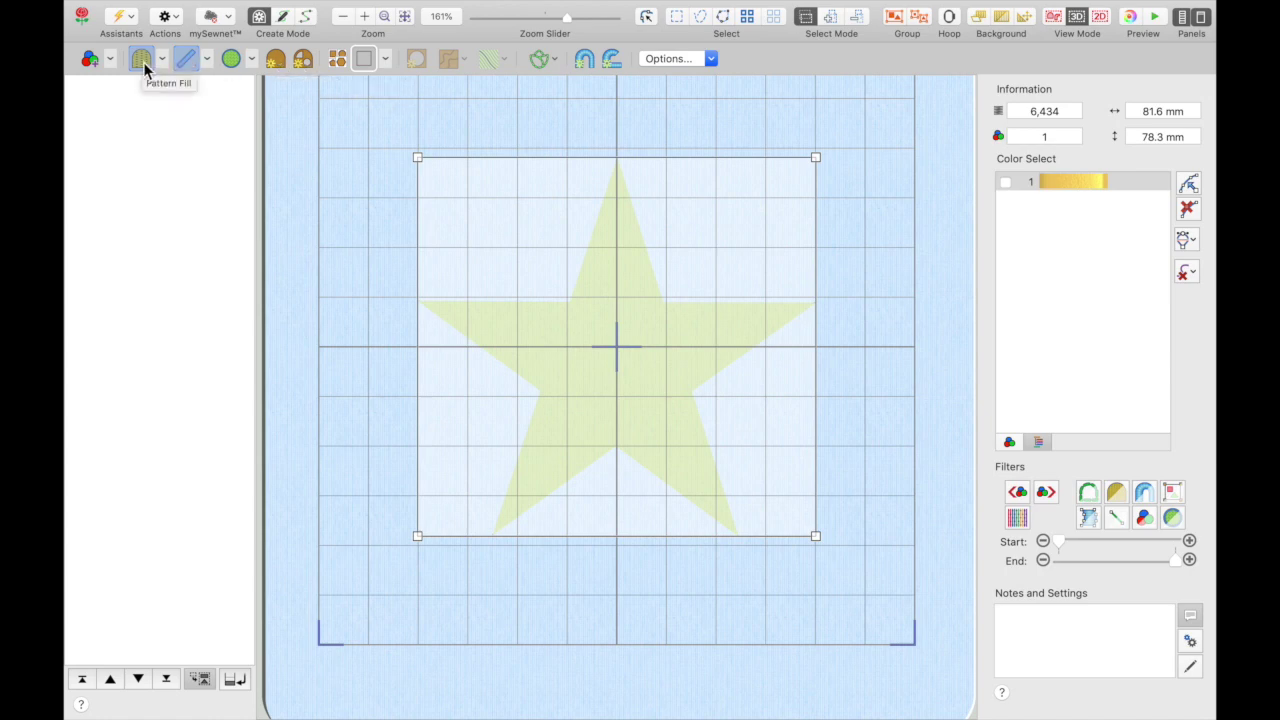
pyautogui.click(233, 64)
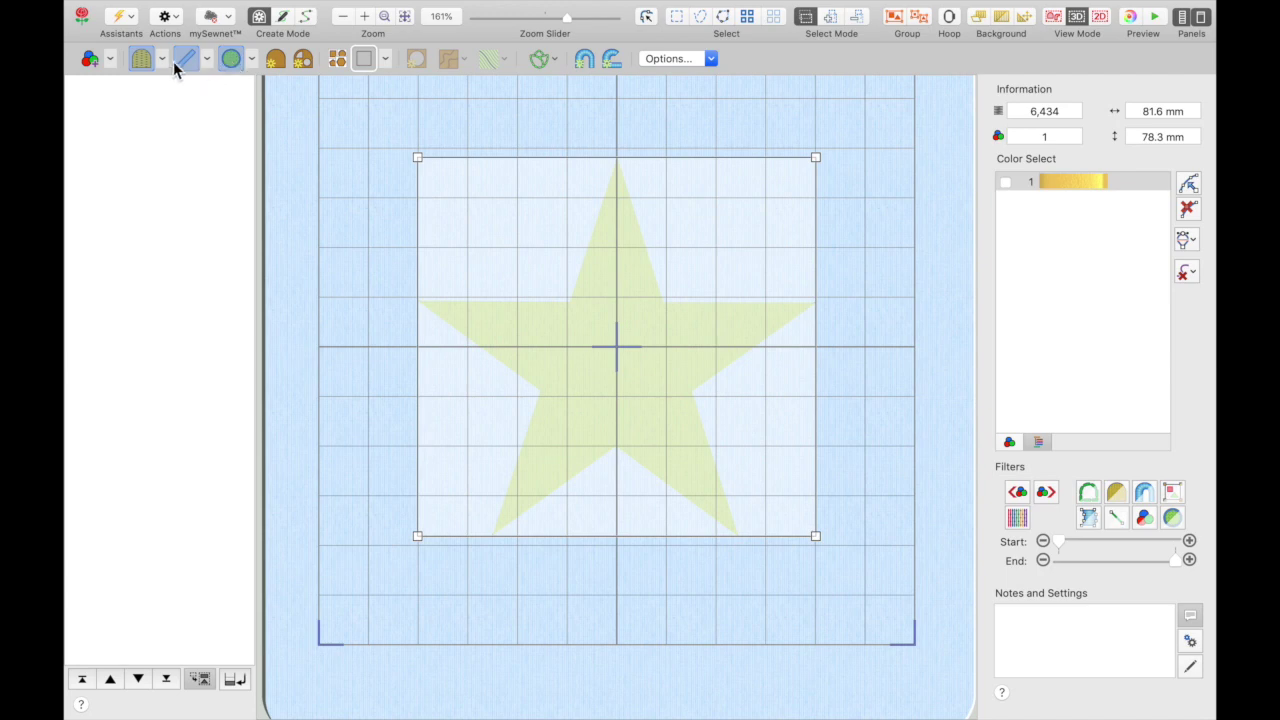
# Step: Turn off Pattern Fill and set the appliqué border line type to Satin Line
pyautogui.click(143, 60)
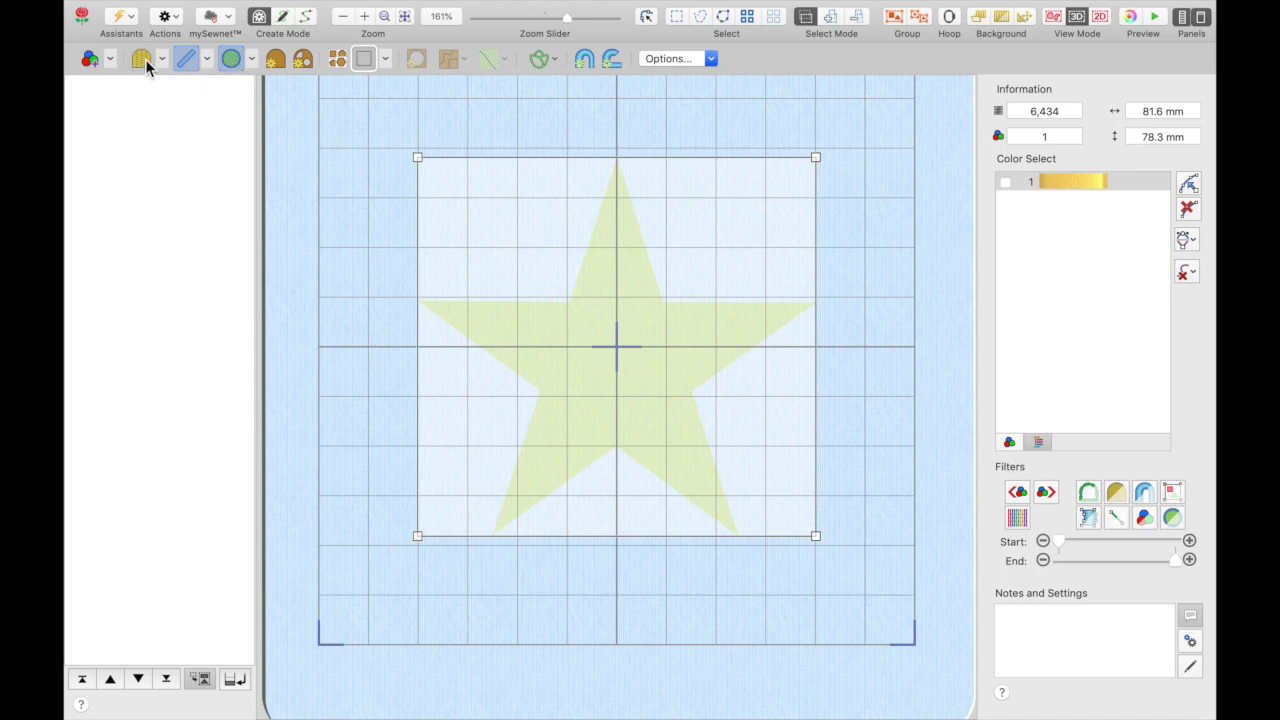
pyautogui.click(207, 60)
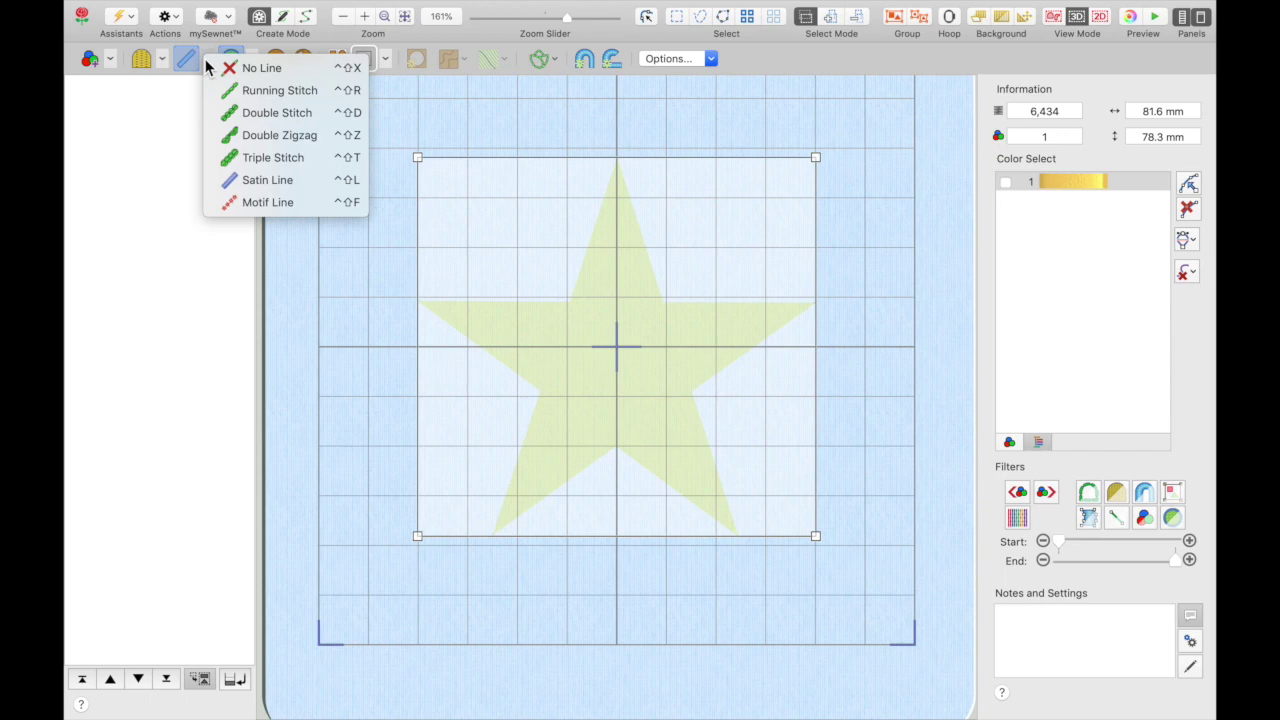
pyautogui.click(259, 180)
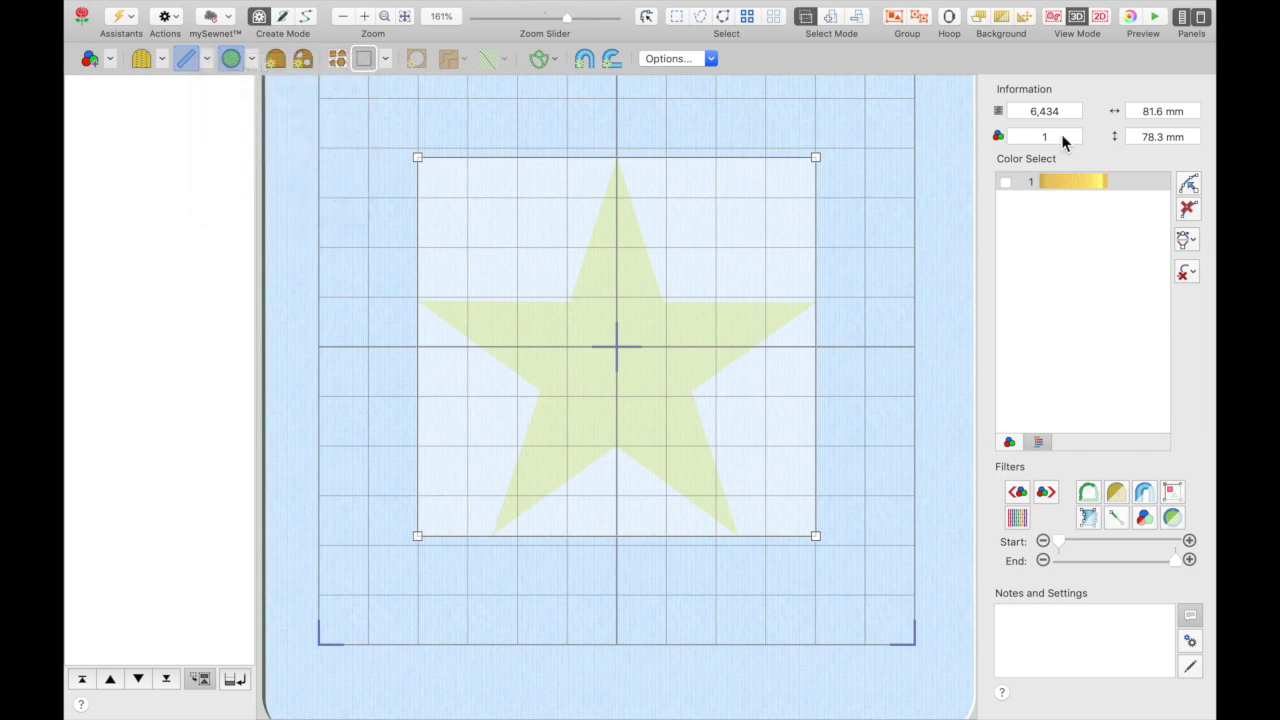
# Step: QuickTrace the faded star into a Satin Line Appliqué, accepting the default colour tolerance
pyautogui.click(275, 62)
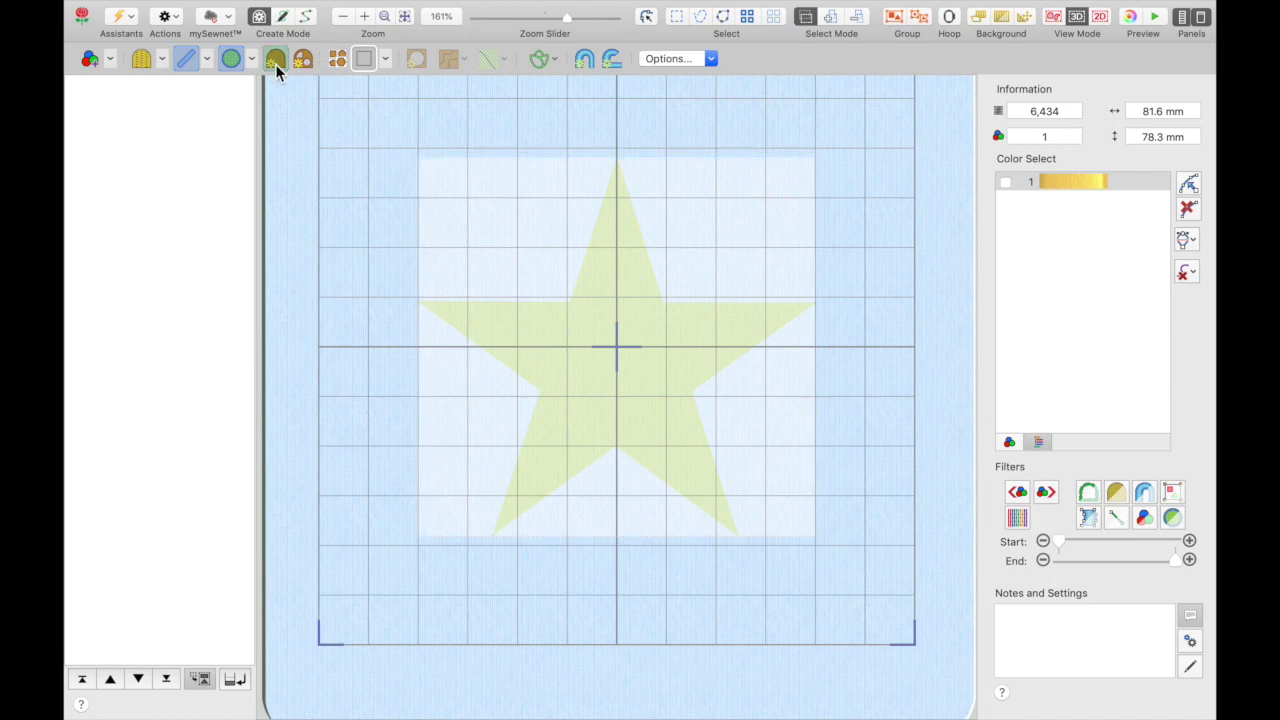
pyautogui.click(588, 331)
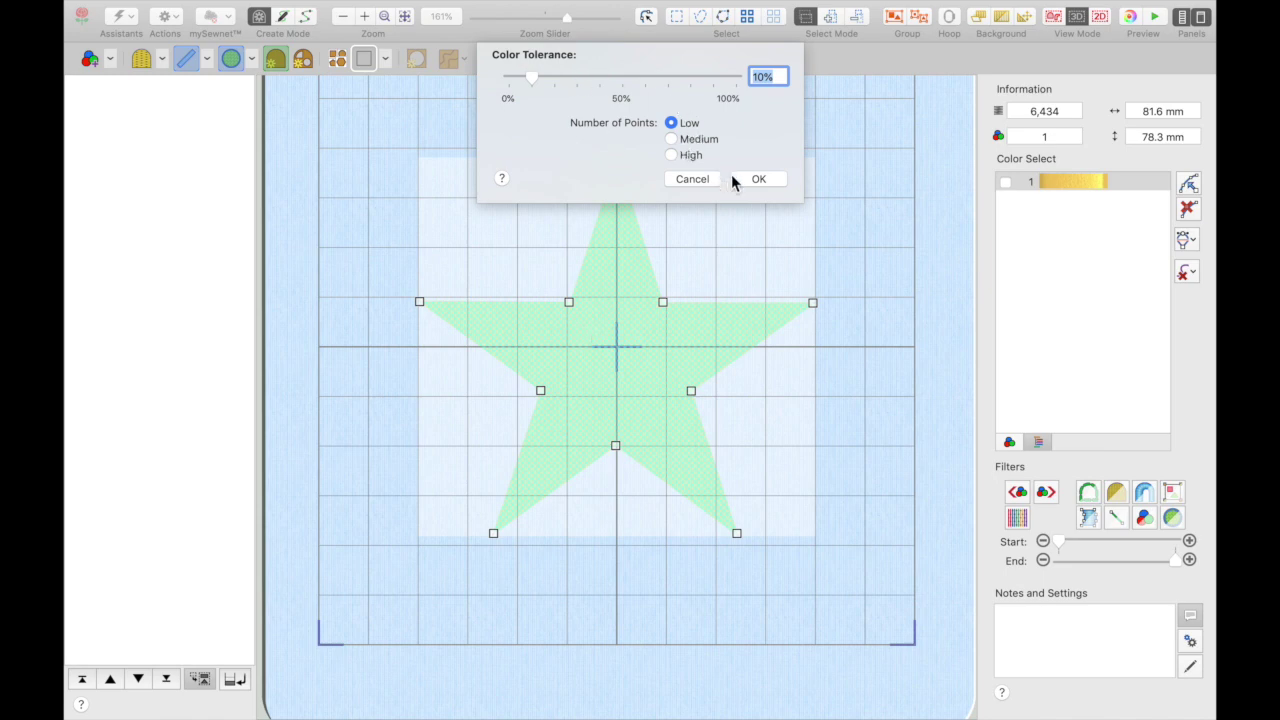
pyautogui.click(760, 179)
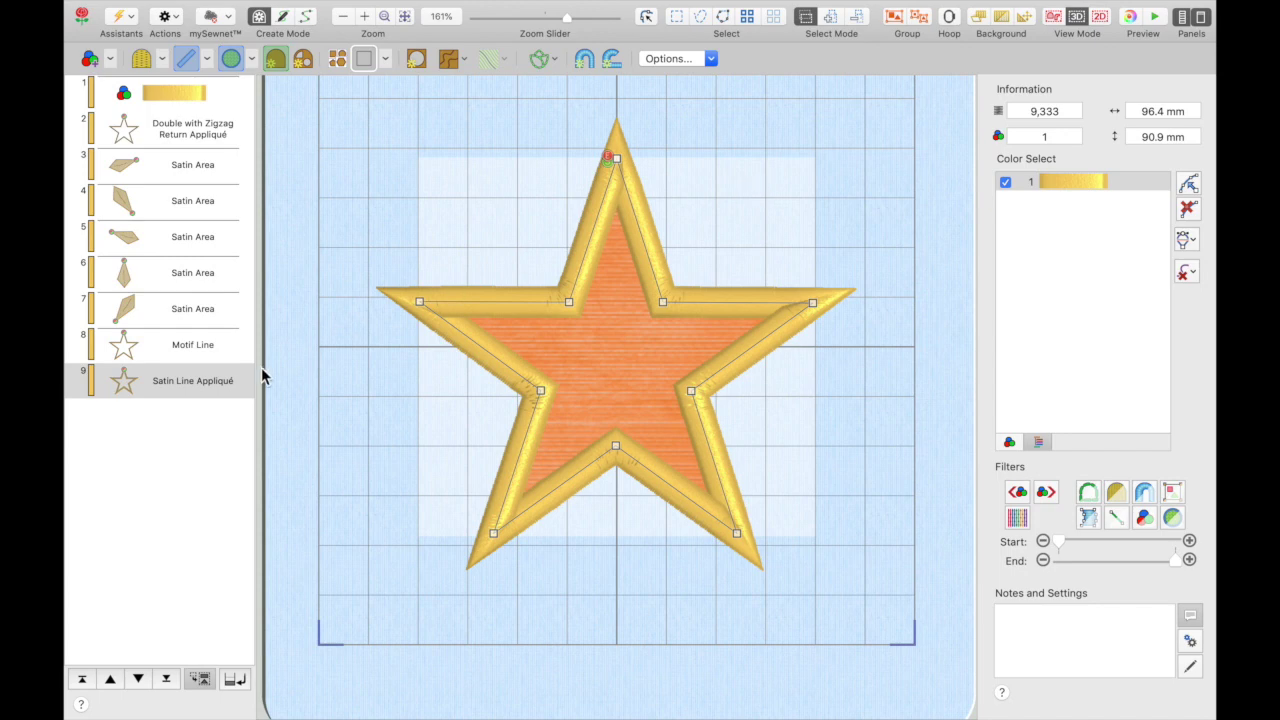
pyautogui.click(173, 380)
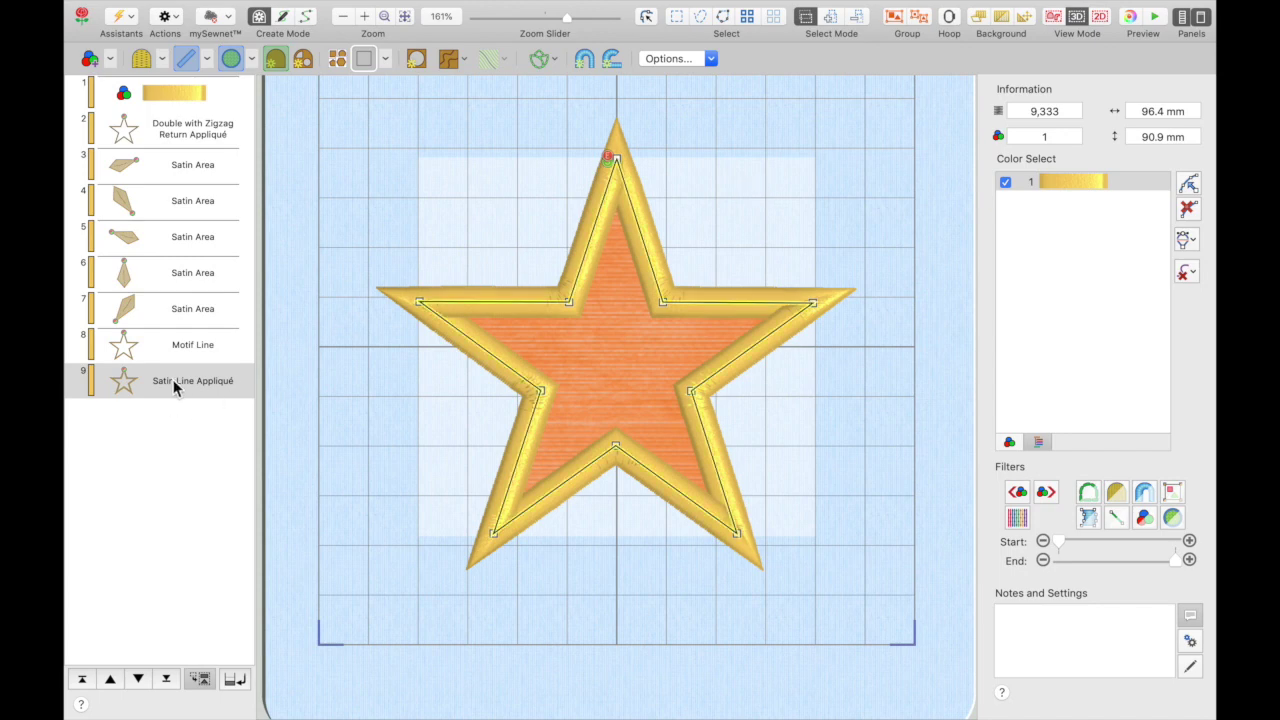
# Step: Set the Satin Line Appliqué border to 1.5 mm width and density 8
pyautogui.rightClick(173, 380)
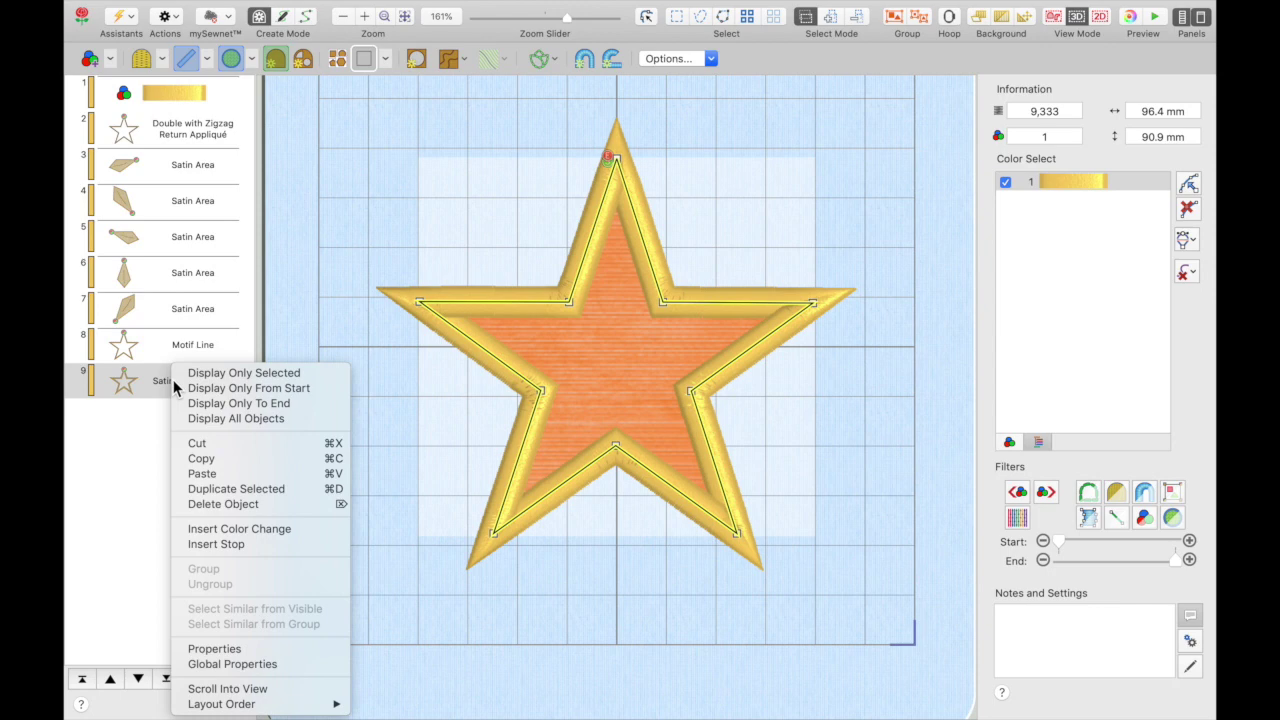
pyautogui.click(240, 648)
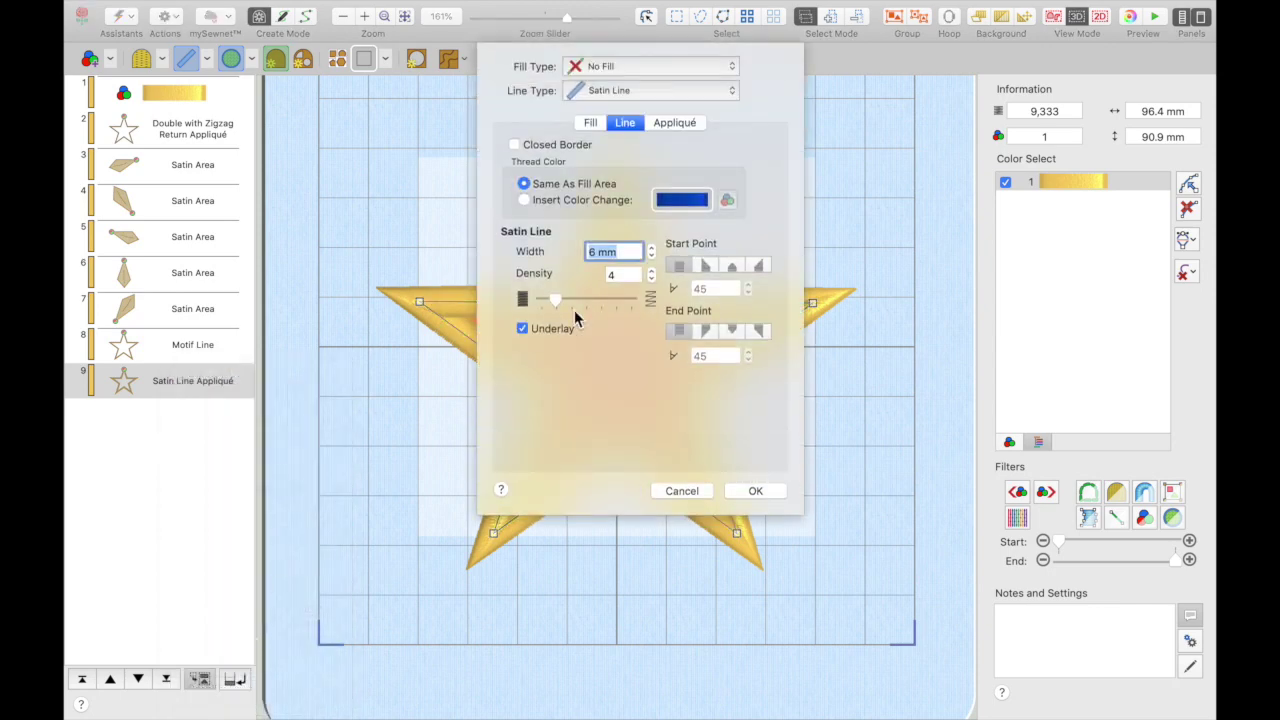
pyautogui.click(646, 93)
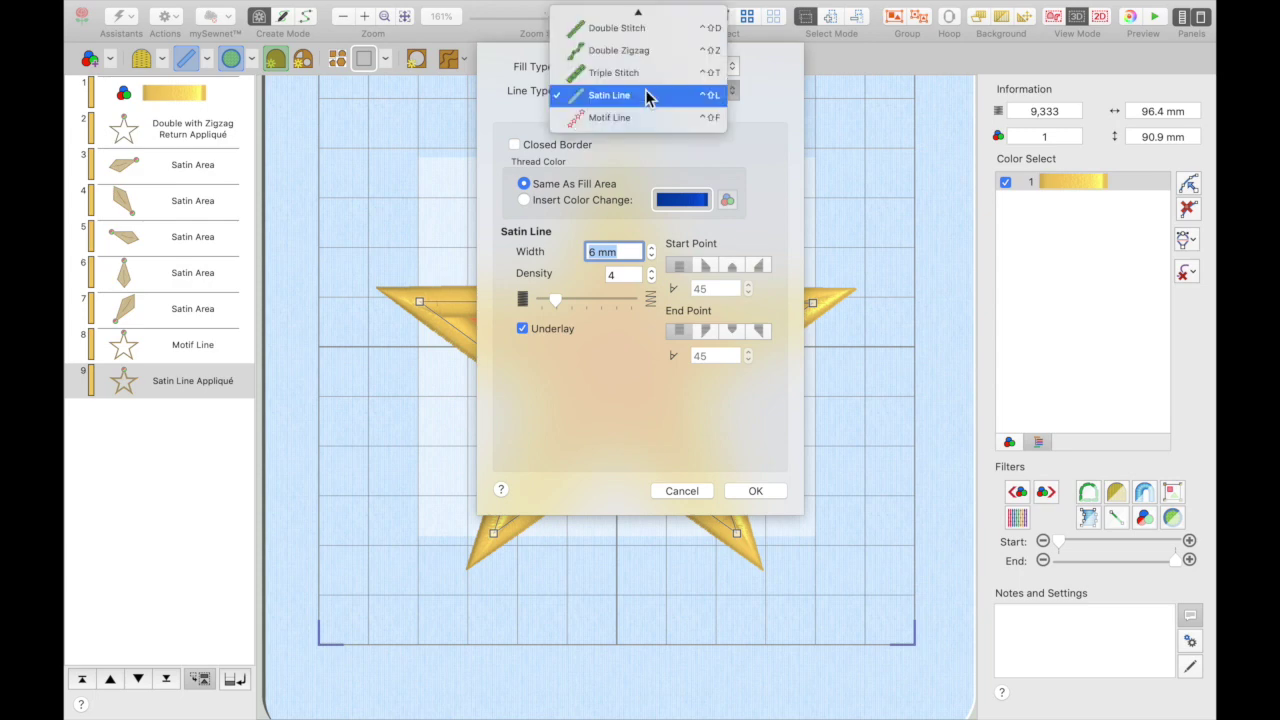
pyautogui.click(645, 93)
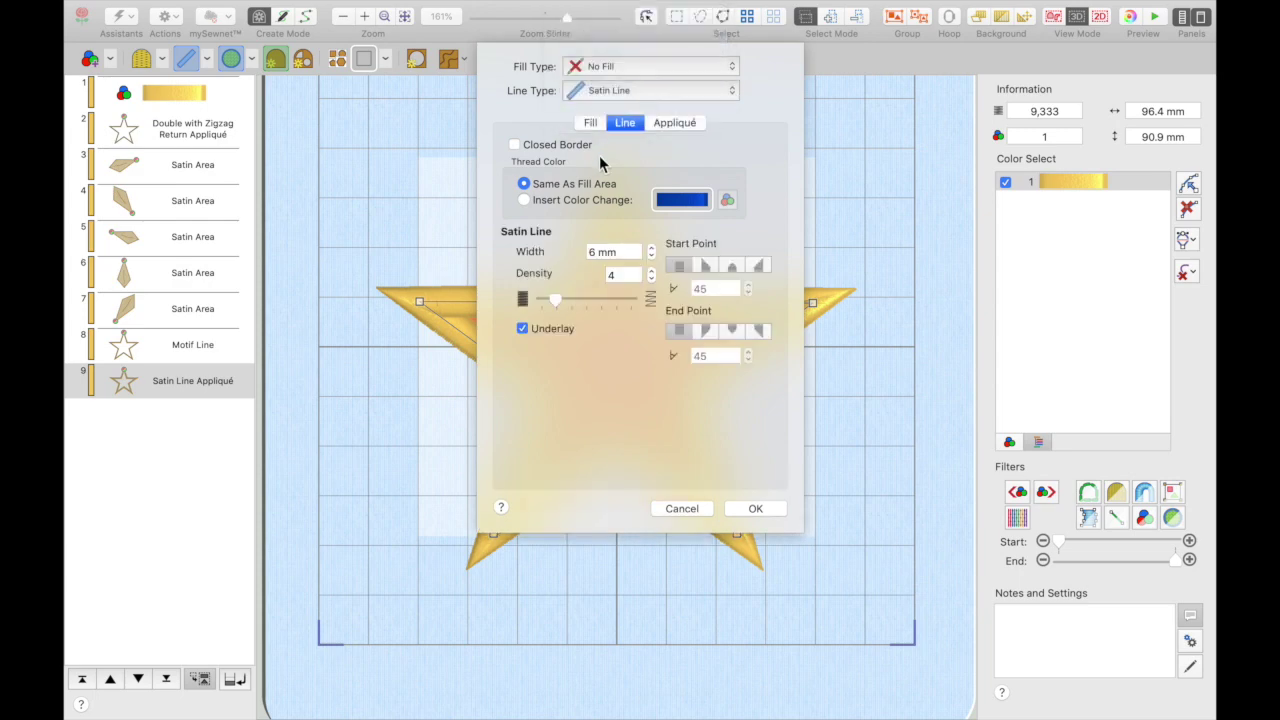
pyautogui.doubleClick(600, 256)
pyautogui.write('1.5')
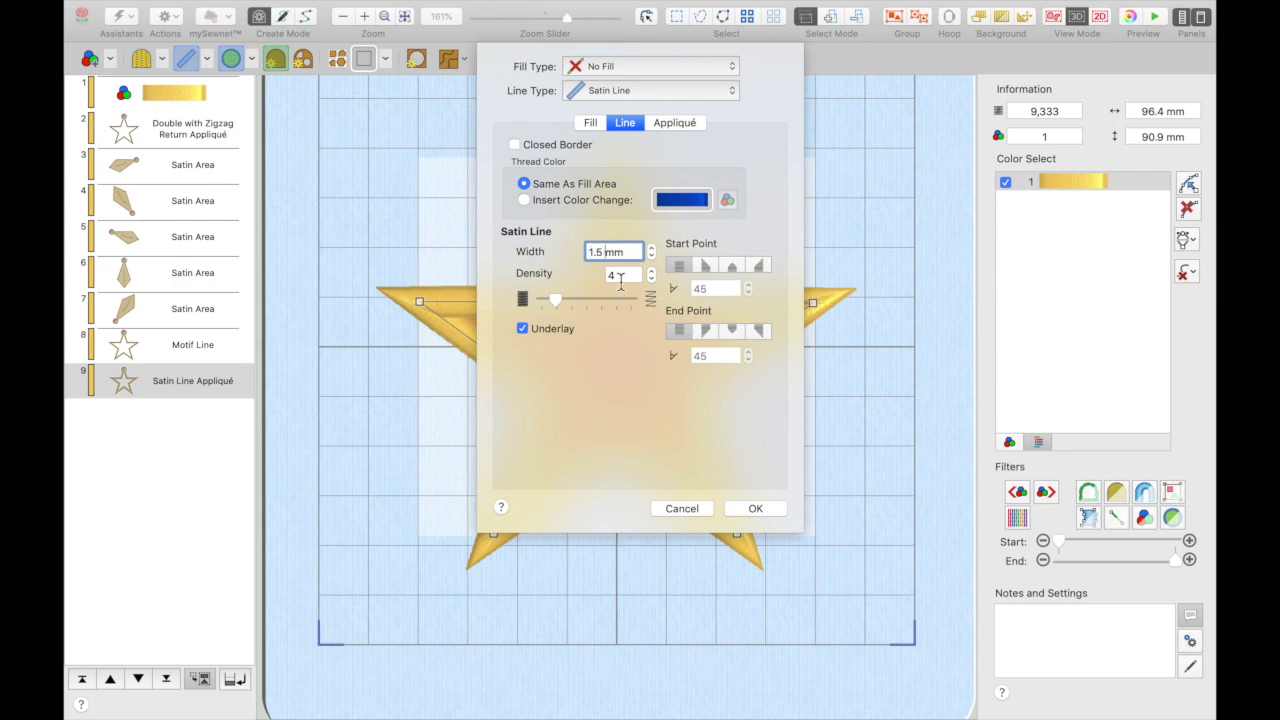
pyautogui.write('8')
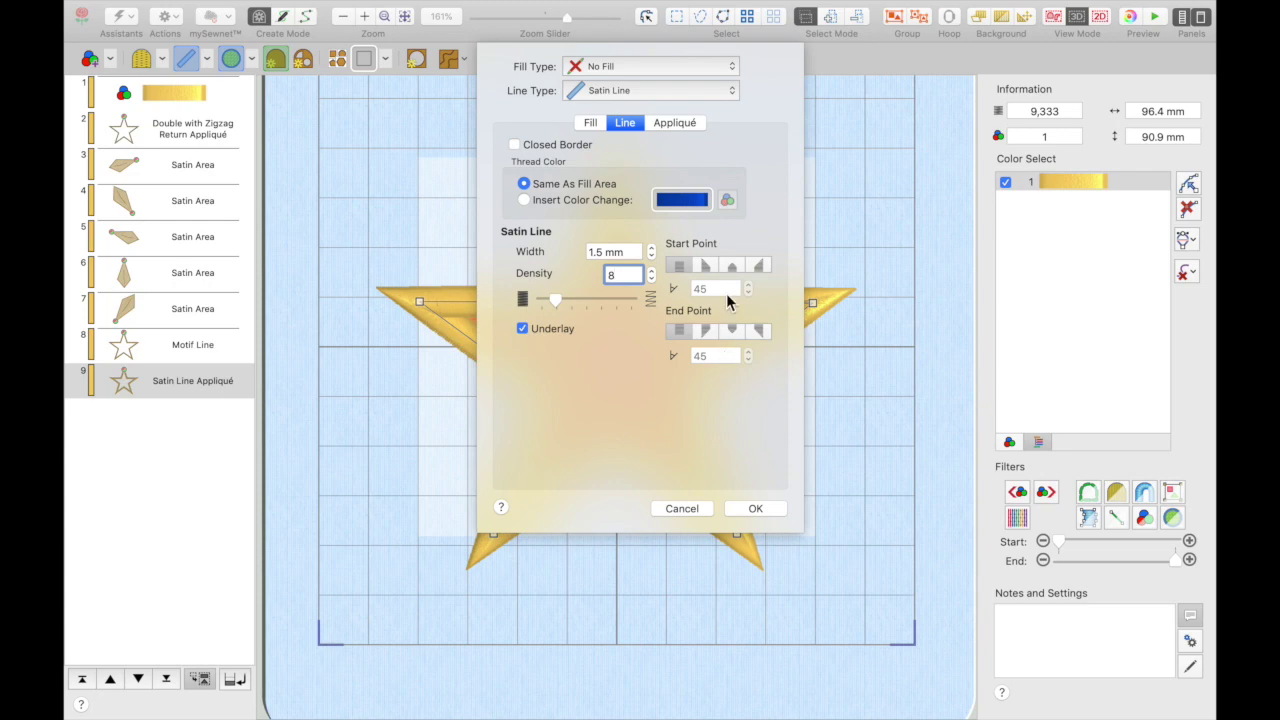
pyautogui.click(757, 508)
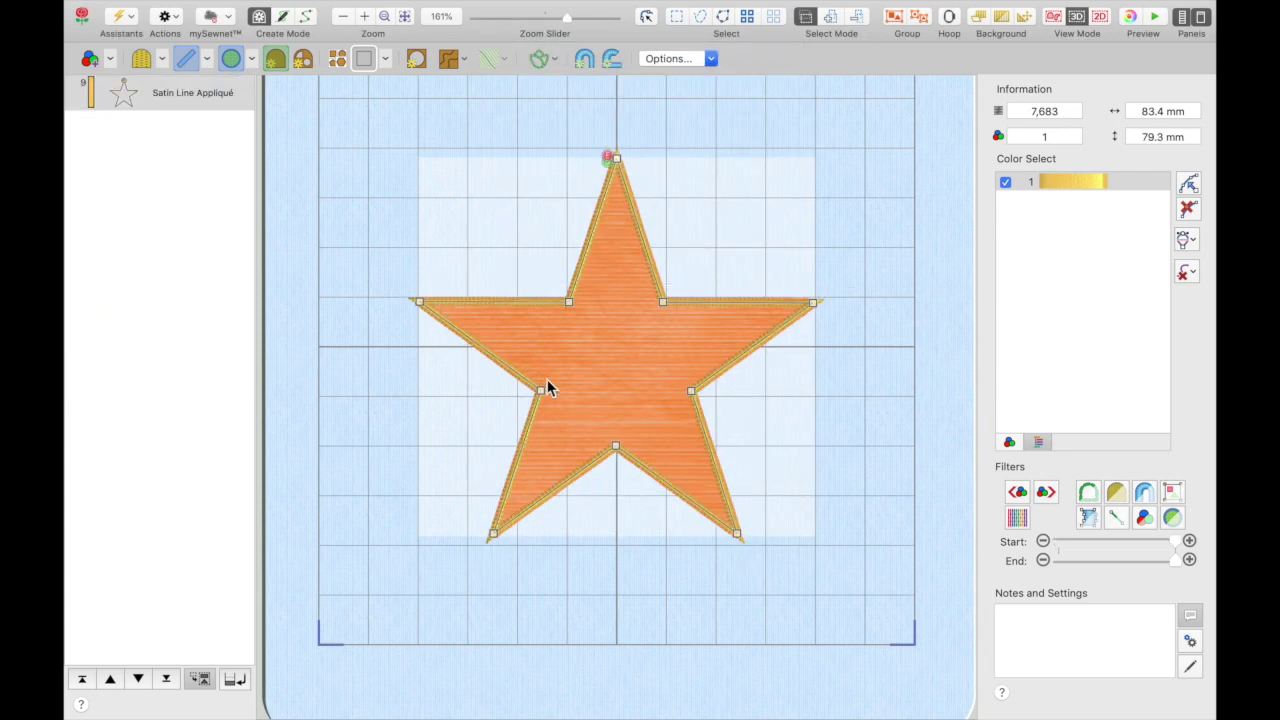
# Step: Change the star appliqué's border line type from Satin Line to Double Stitch
pyautogui.scroll(5, 669, 314)
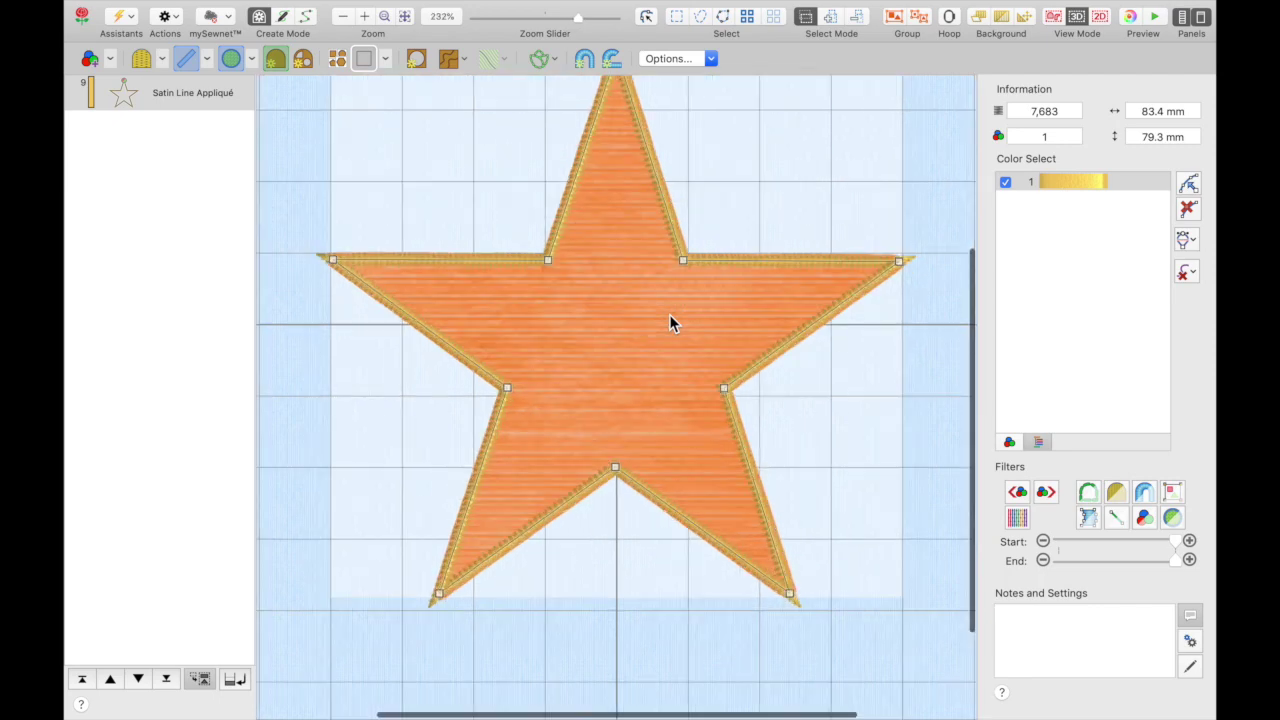
pyautogui.scroll(3, 542, 269)
pyautogui.hscroll(-3, 542, 269)
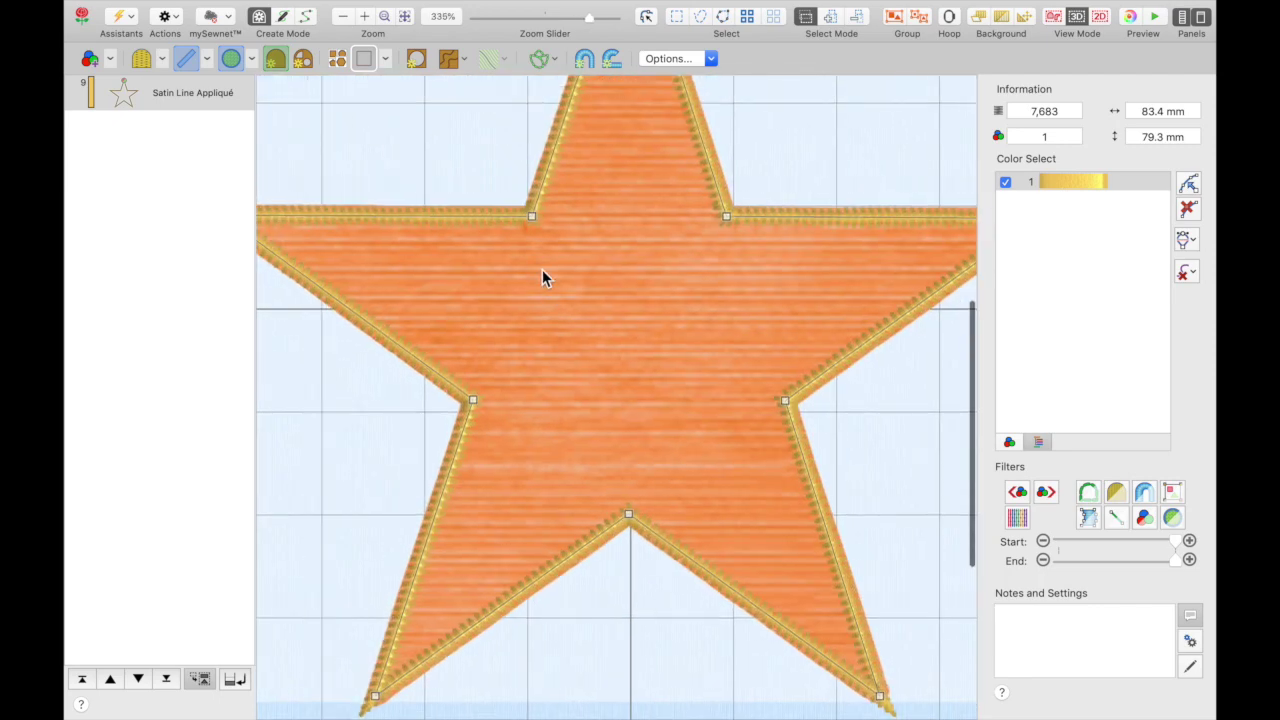
pyautogui.rightClick(188, 101)
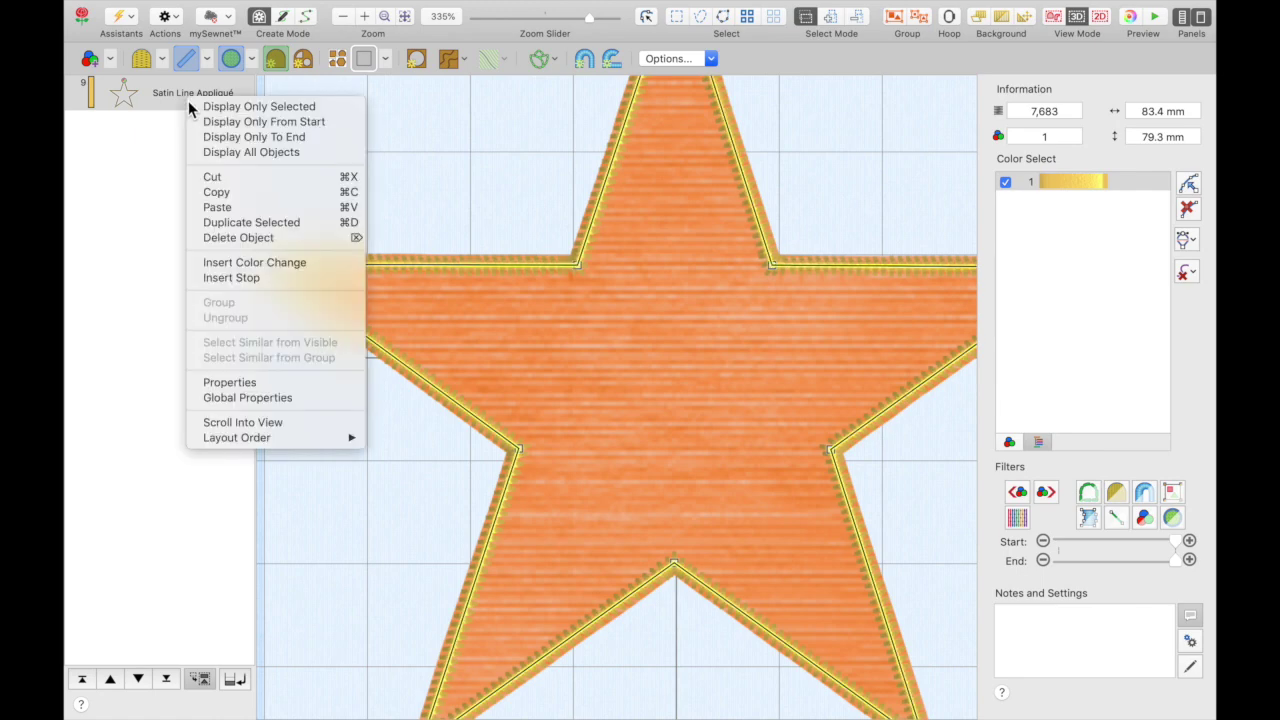
pyautogui.click(246, 384)
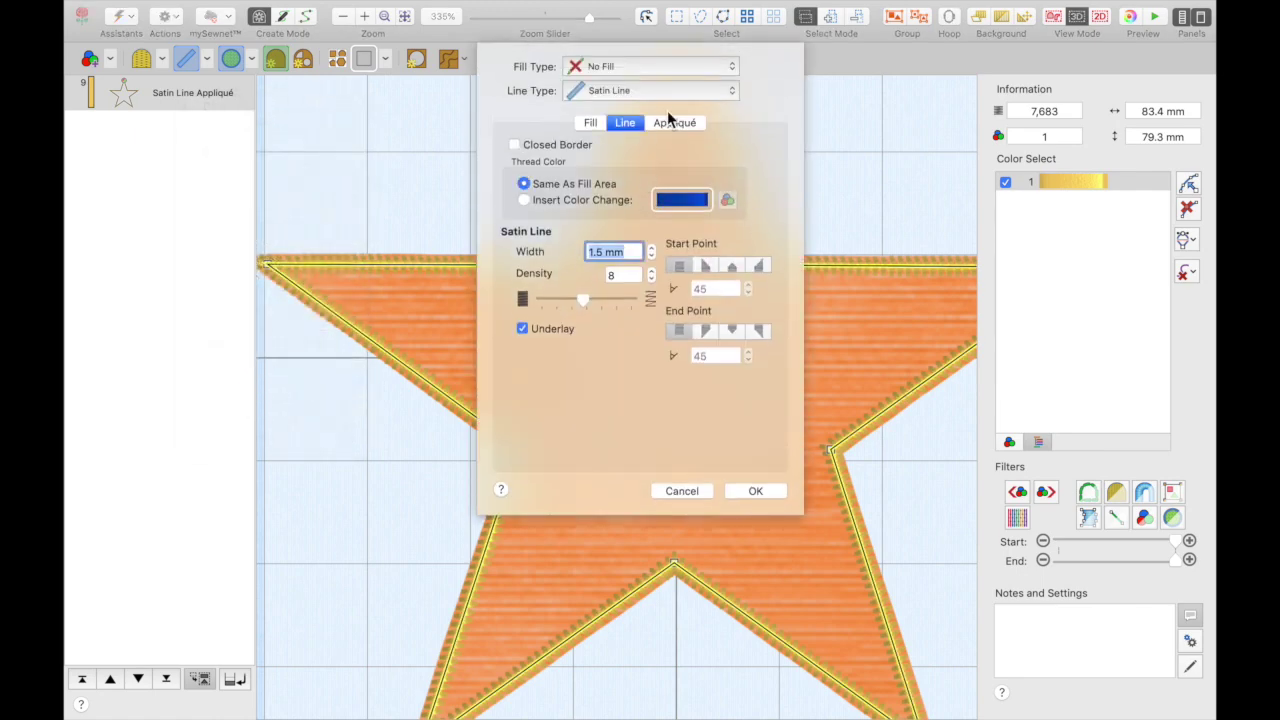
pyautogui.click(666, 95)
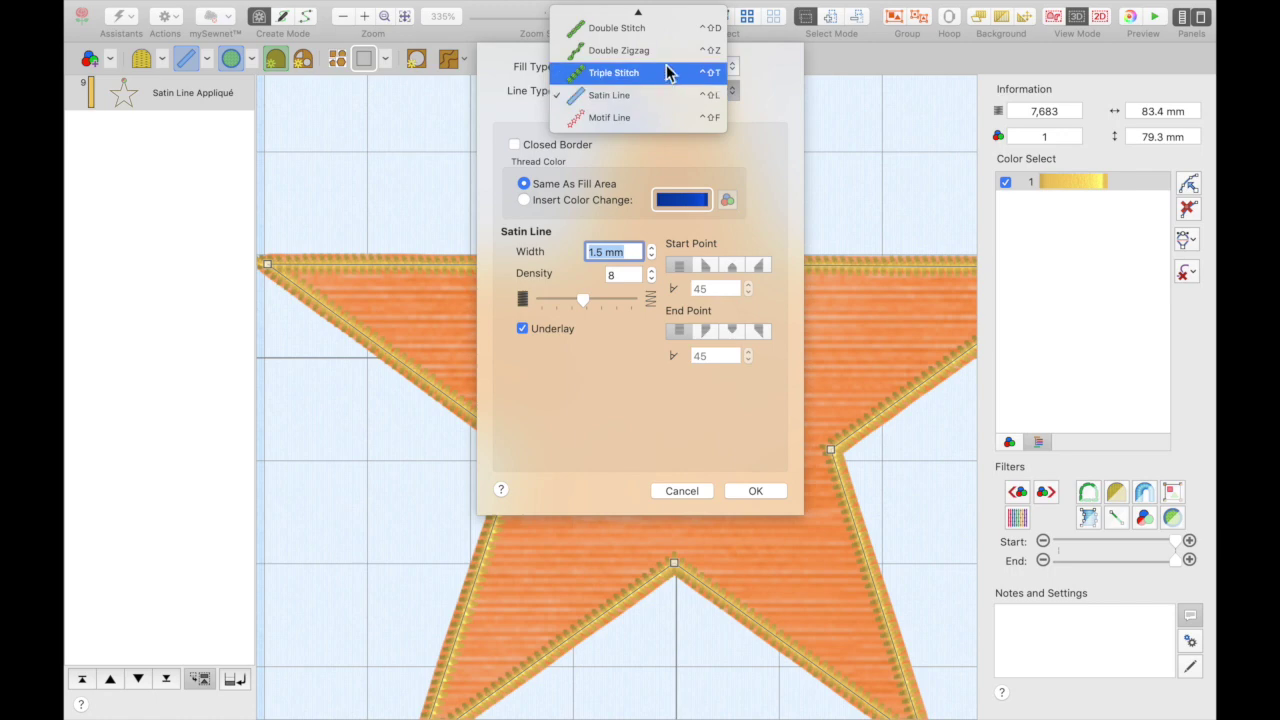
pyautogui.click(666, 33)
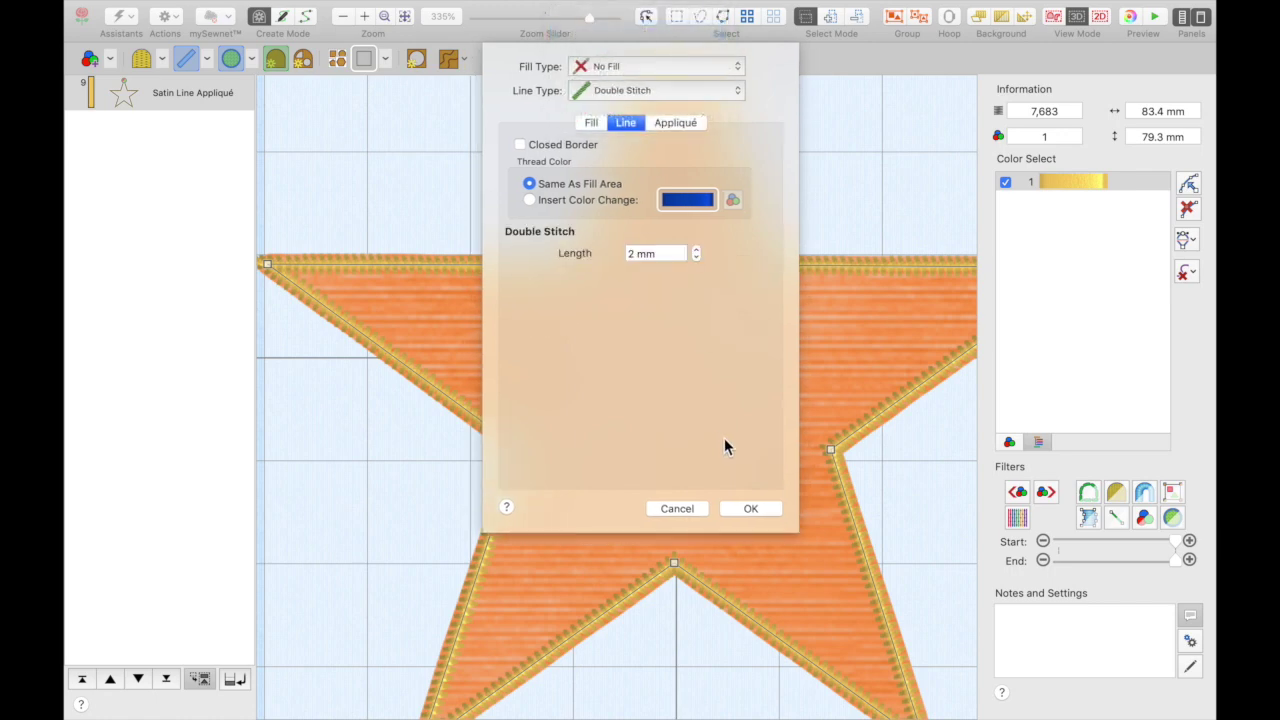
pyautogui.click(749, 507)
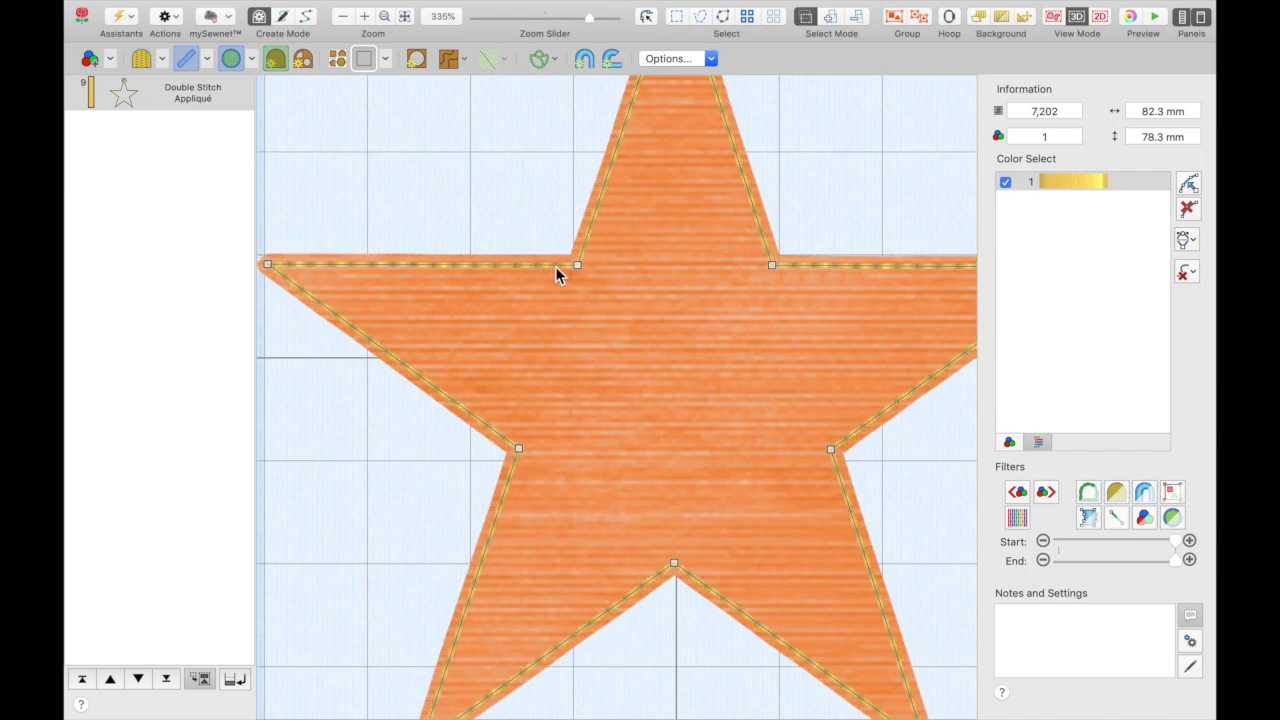
# Step: In the star's Appliqué properties, select a grey Woven fabric for the appliqué piece
pyautogui.click(204, 90)
pyautogui.rightClick(204, 95)
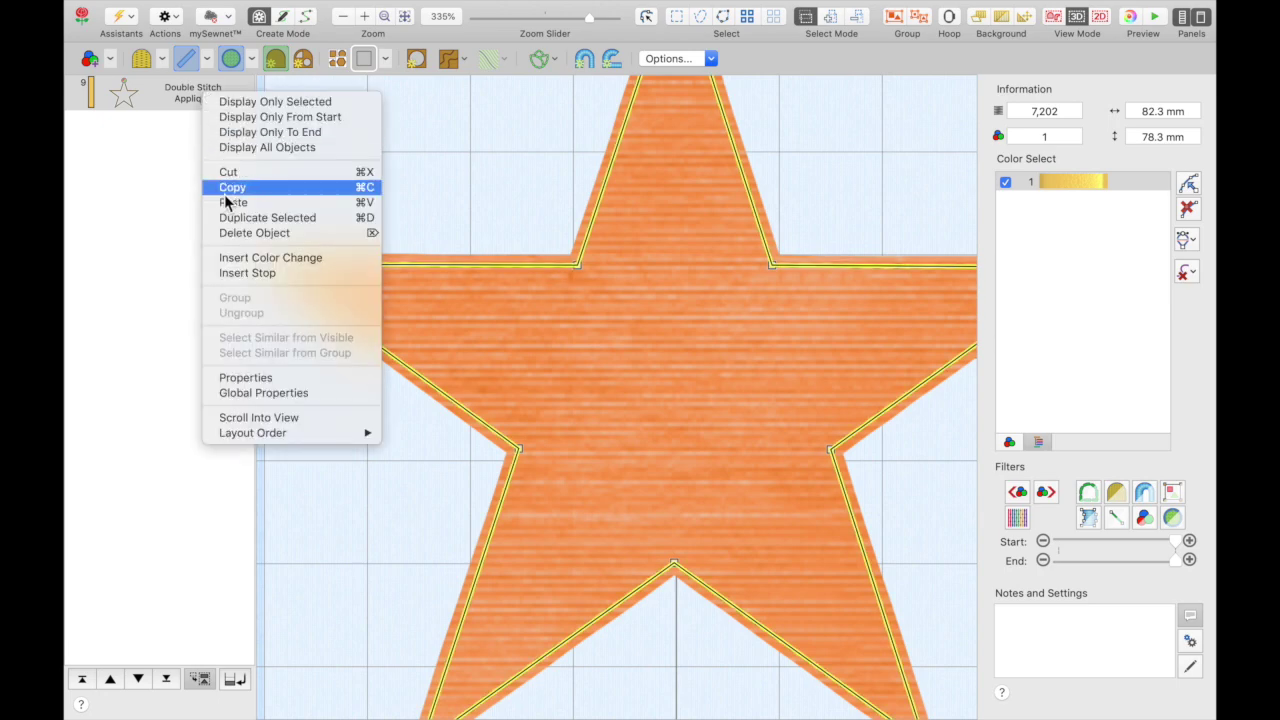
pyautogui.click(251, 382)
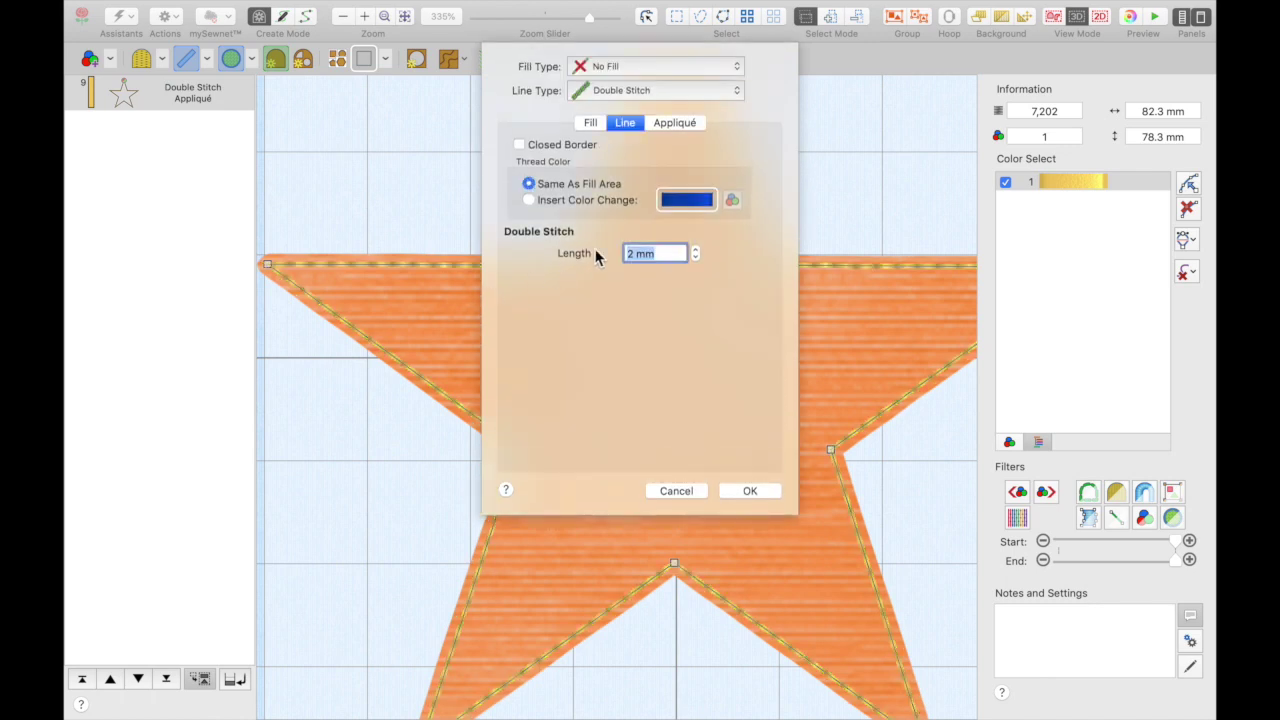
pyautogui.click(677, 124)
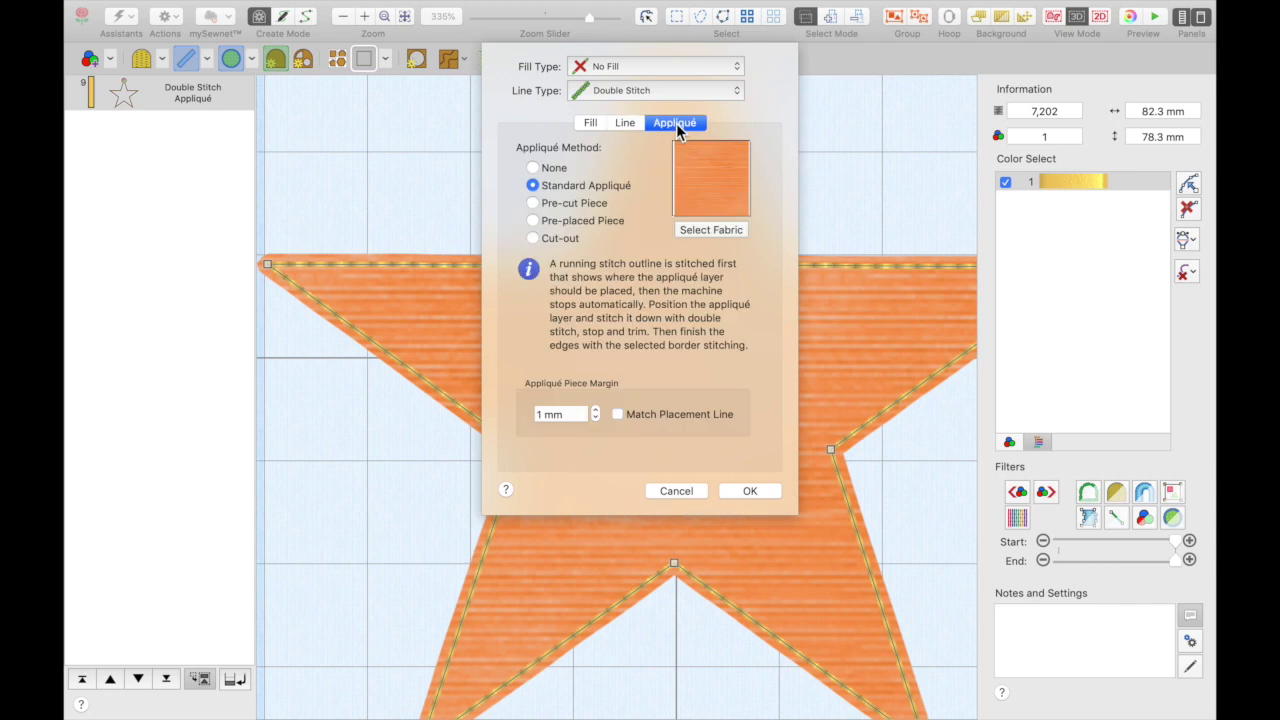
pyautogui.click(711, 230)
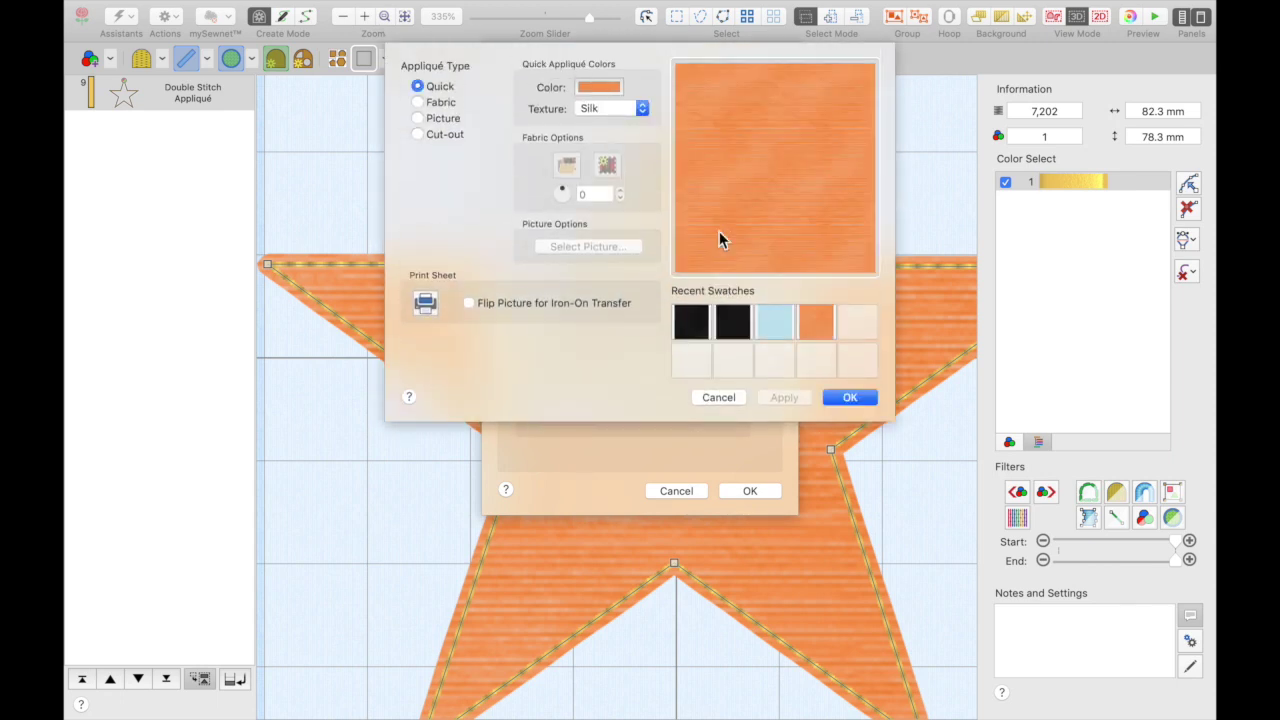
pyautogui.click(643, 109)
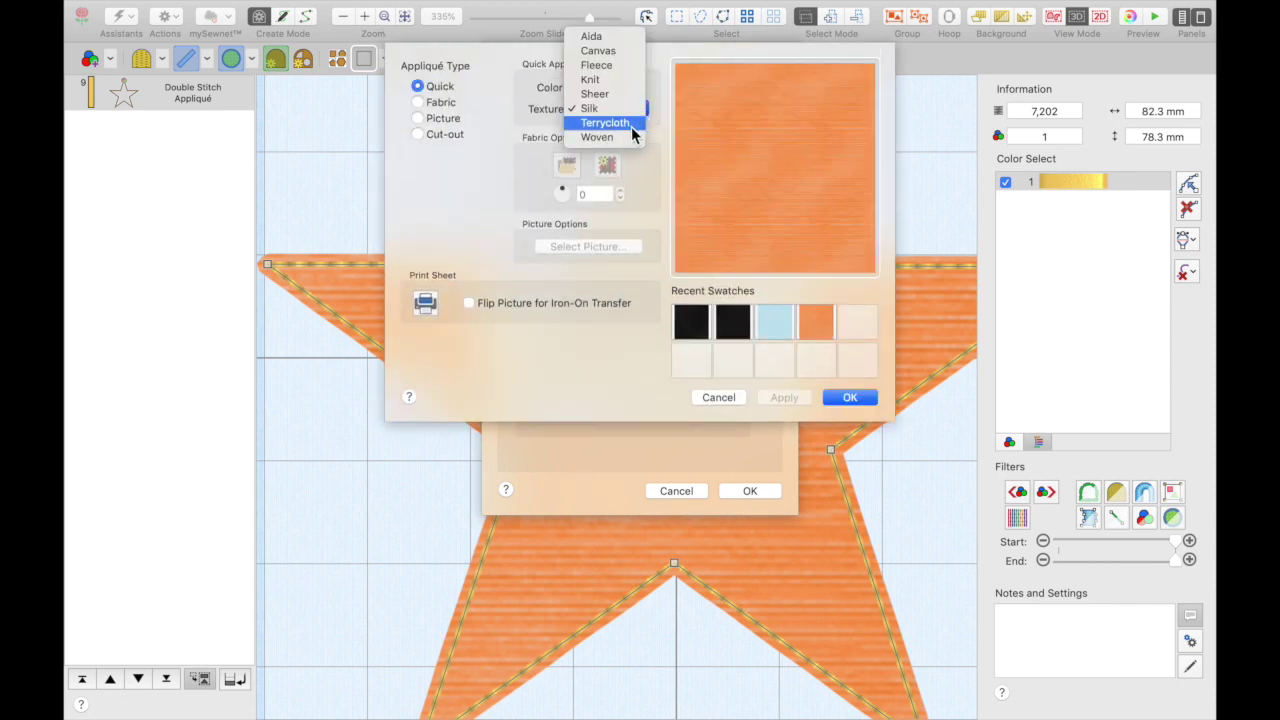
pyautogui.click(632, 140)
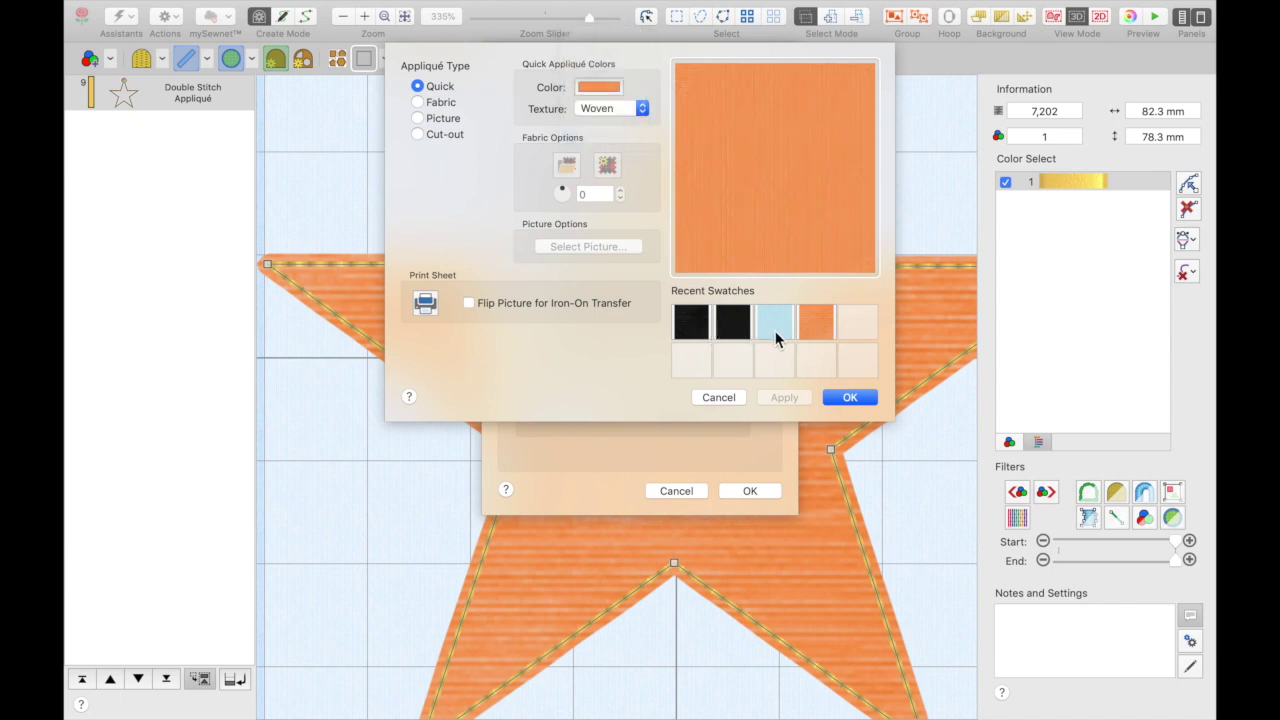
pyautogui.click(599, 87)
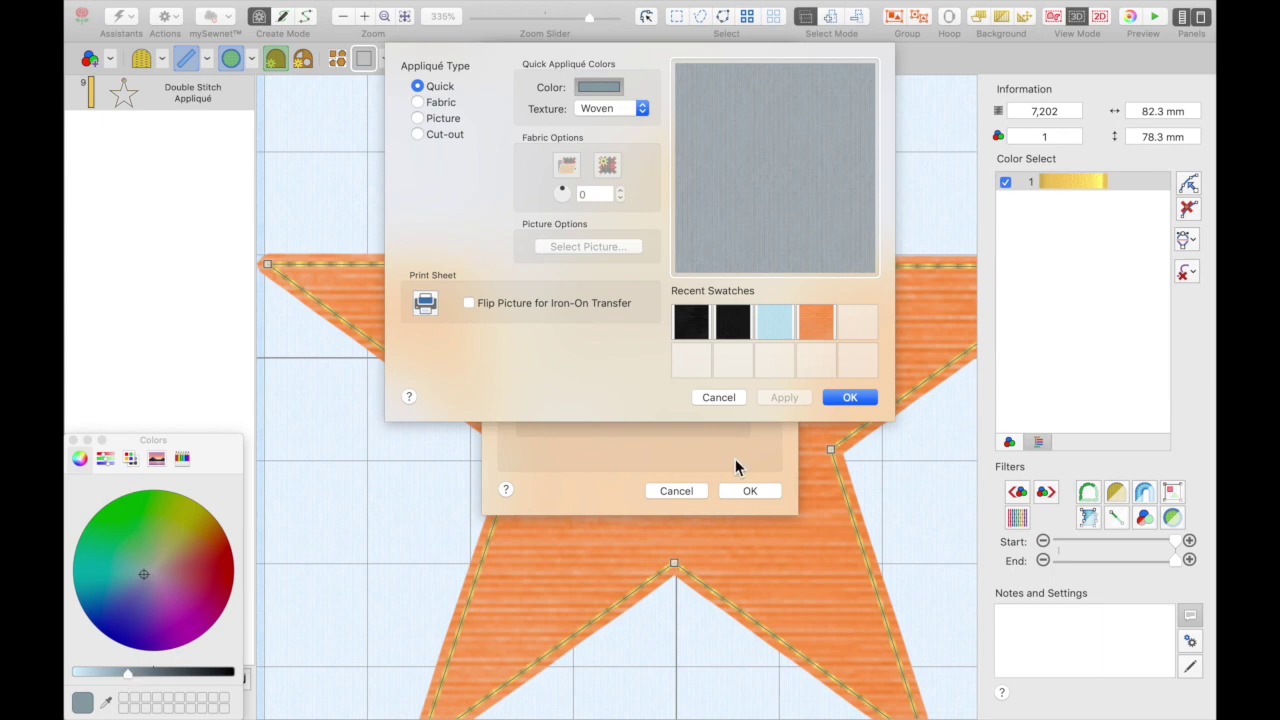
pyautogui.click(850, 397)
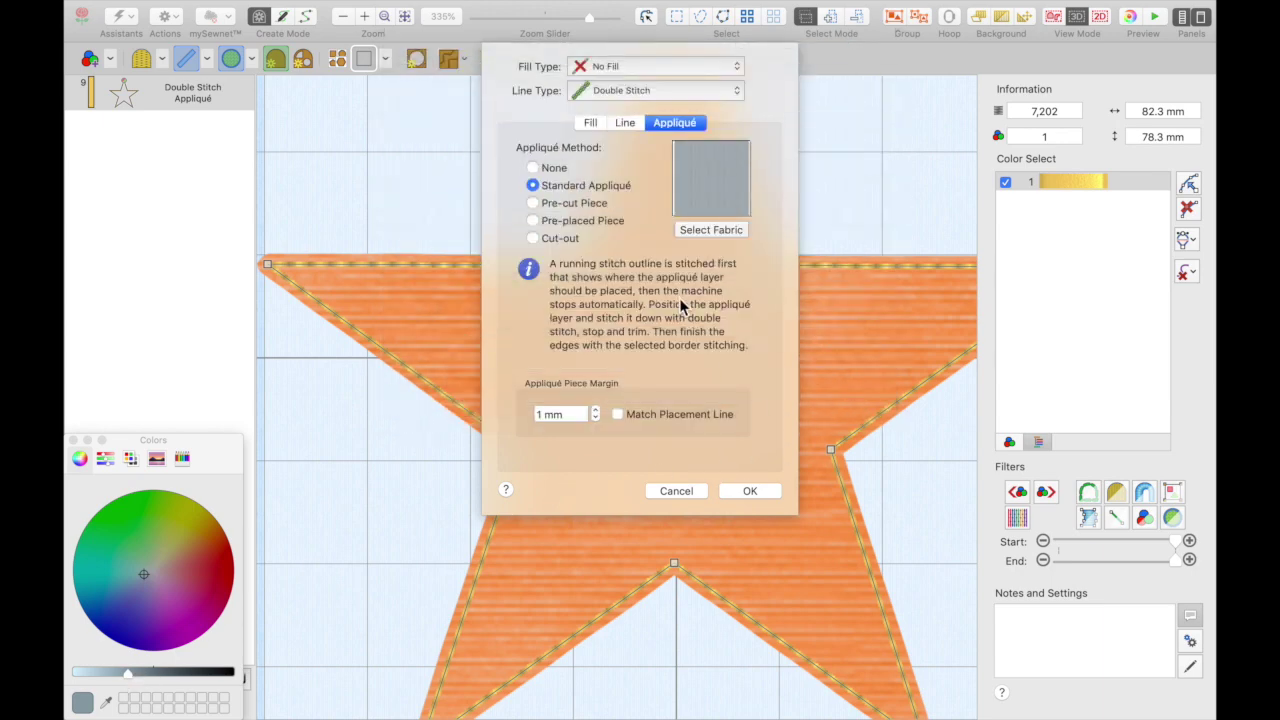
pyautogui.click(73, 440)
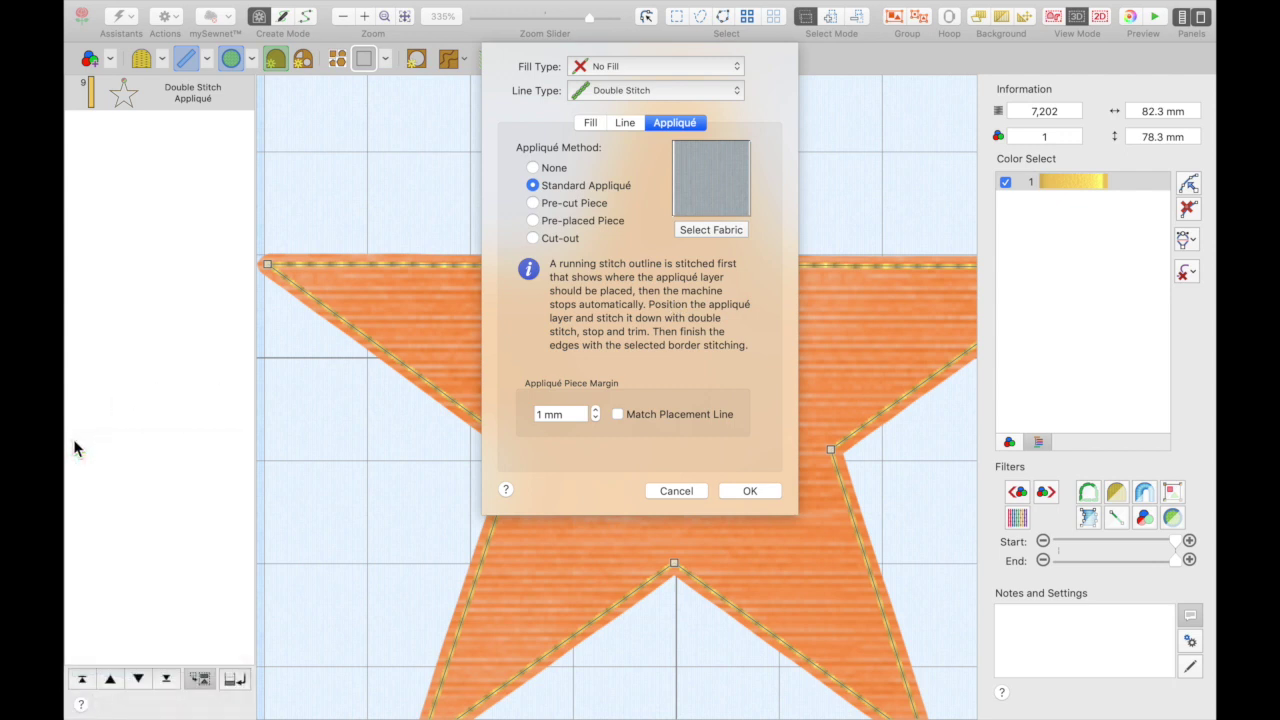
pyautogui.click(556, 173)
# Step: Make the star a Pre-cut Piece appliqué with Match Placement Line ticked
pyautogui.click(558, 189)
pyautogui.click(566, 206)
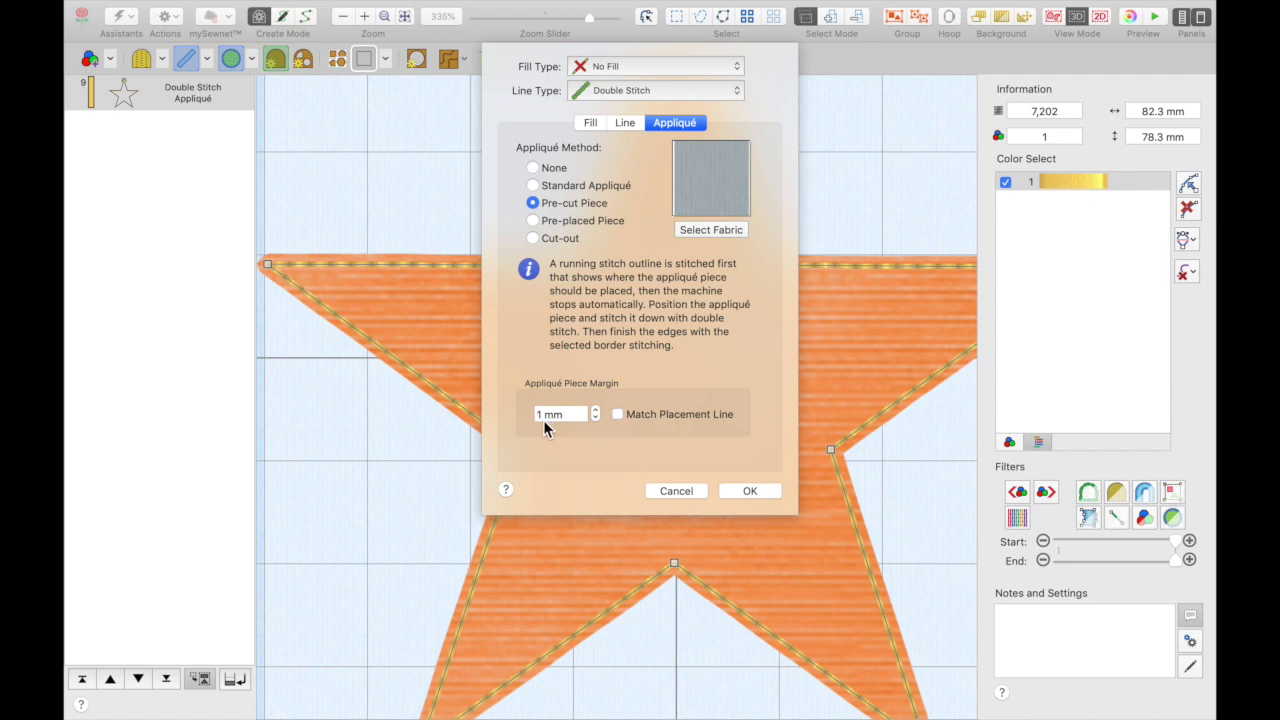
pyautogui.moveTo(544, 422)
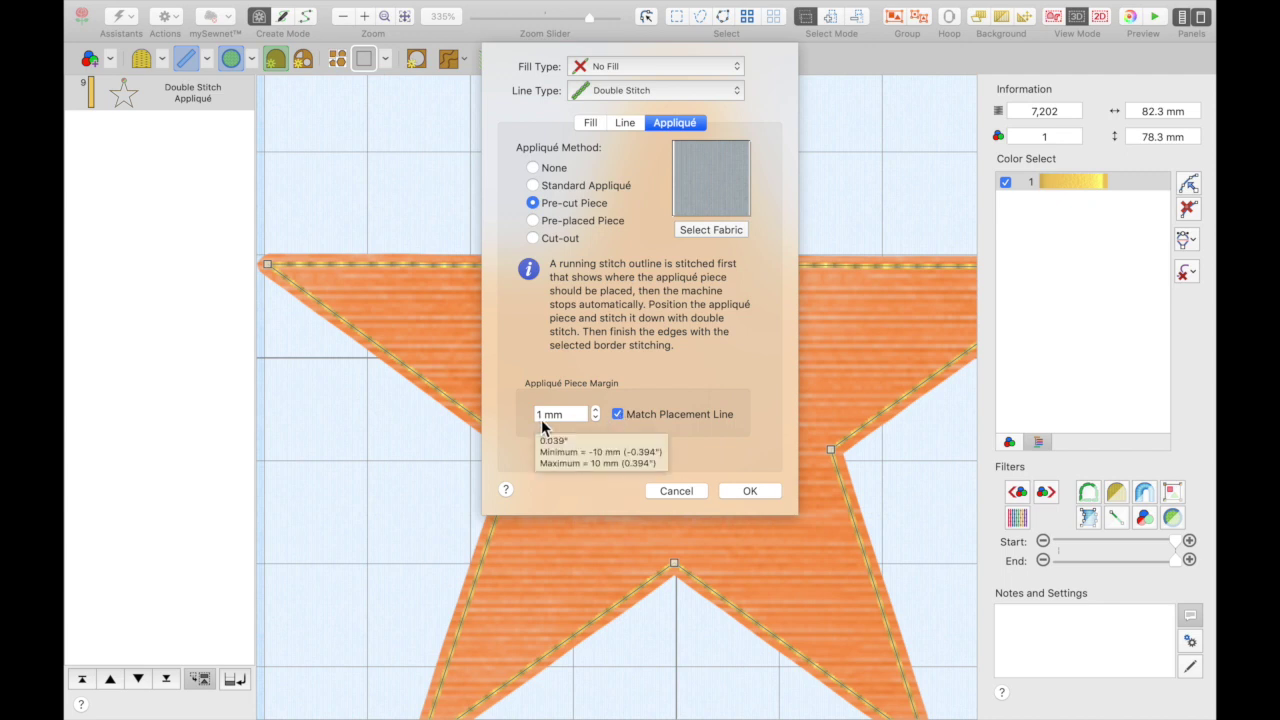
pyautogui.click(747, 490)
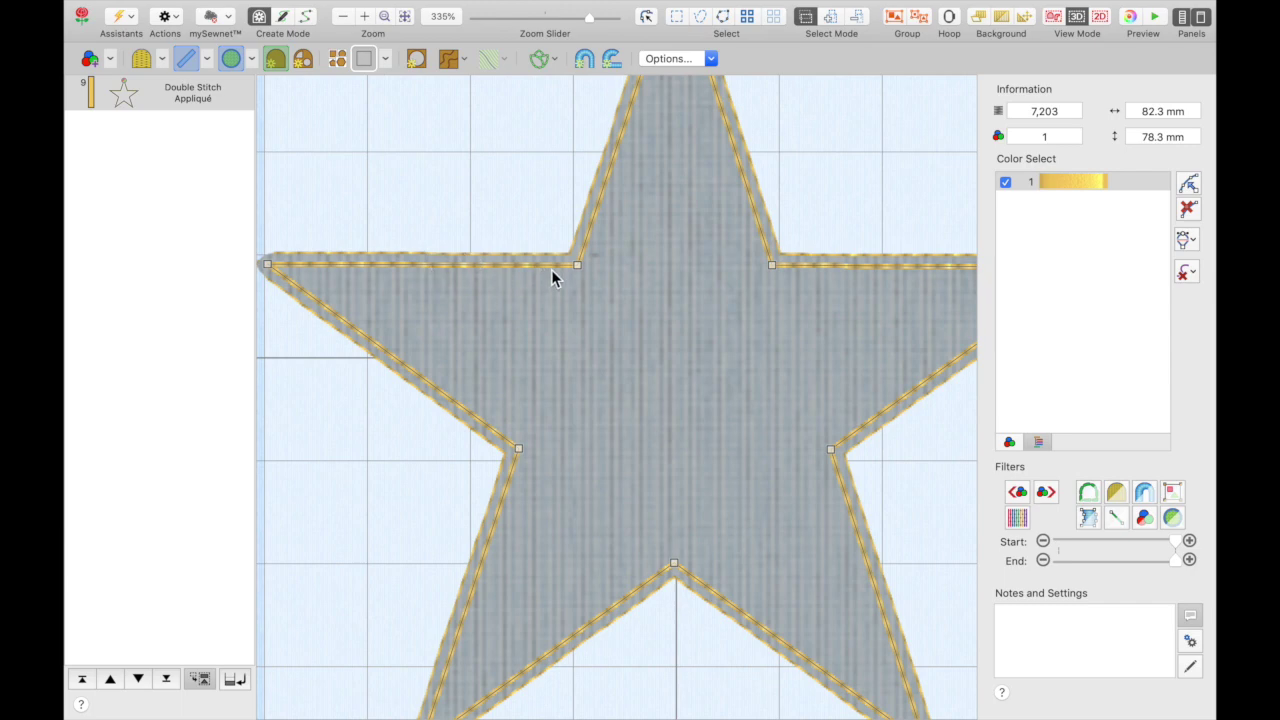
# Step: Set the star's Appliqué Piece Margin to -1 mm
pyautogui.rightClick(222, 96)
pyautogui.click(266, 375)
pyautogui.click(541, 416)
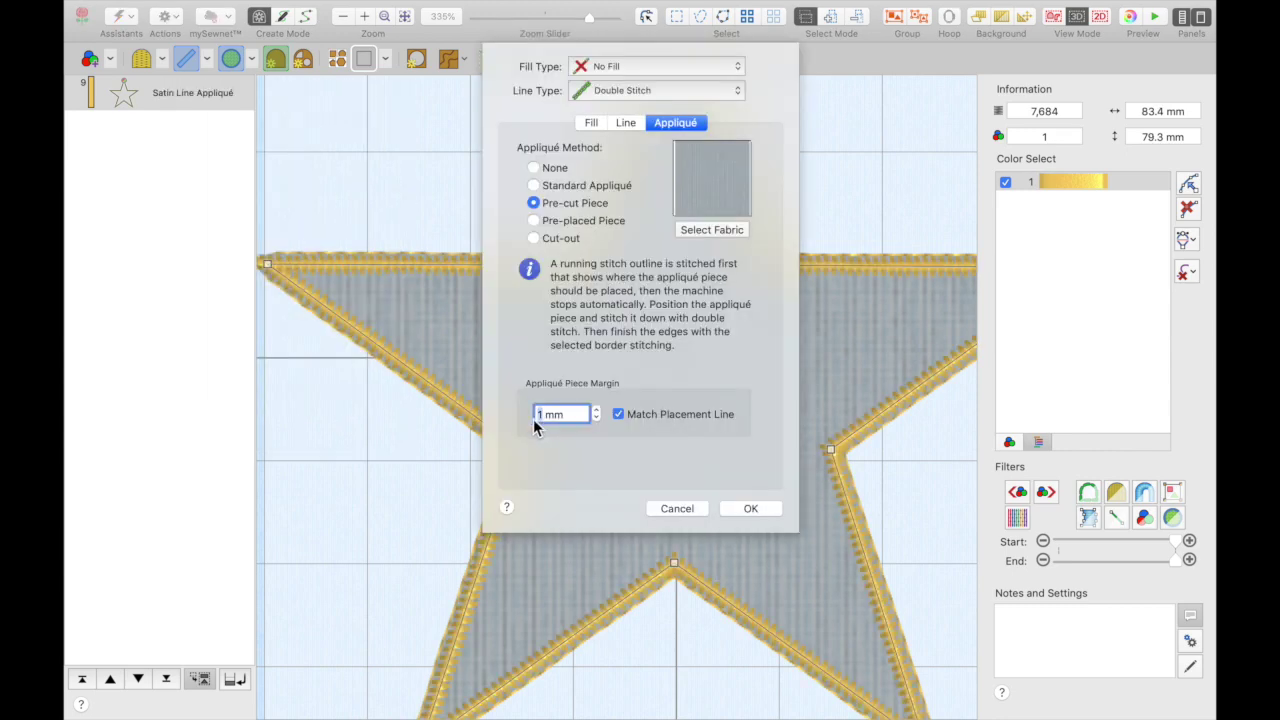
pyautogui.write('-')
pyautogui.click(750, 508)
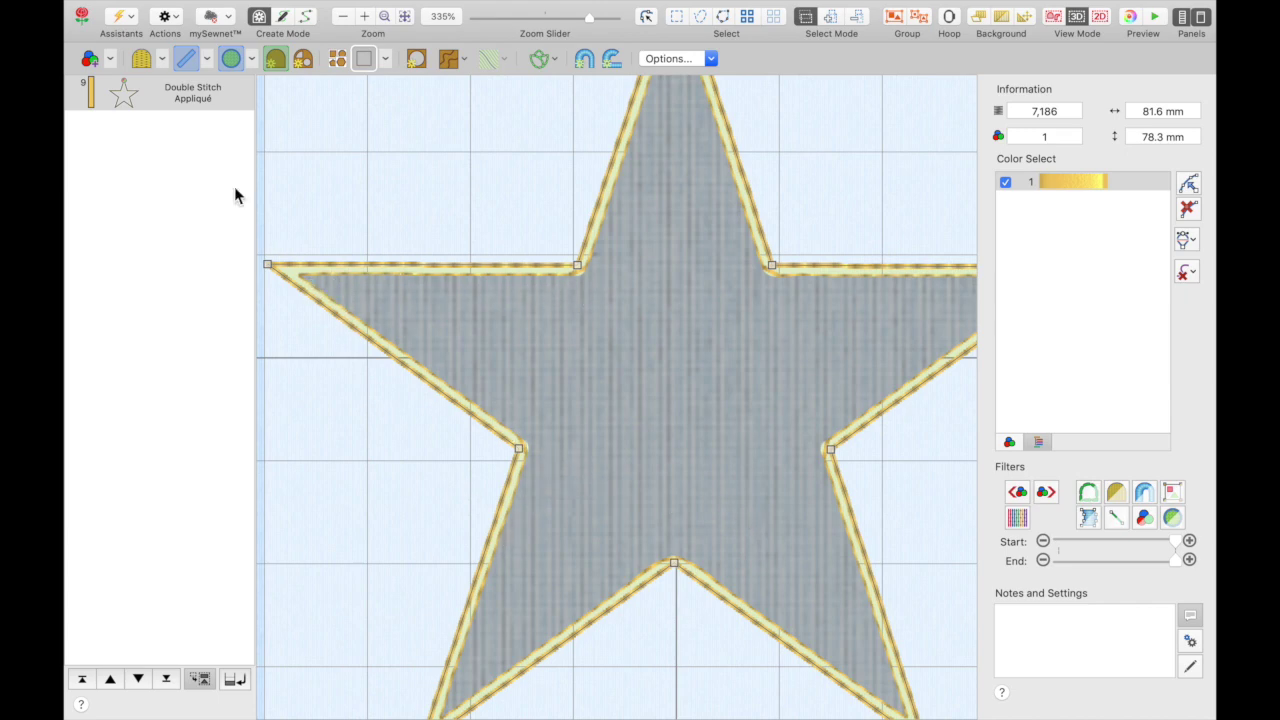
# Step: Enlarge the negative Appliqué Piece Margin so the grey piece sits inside the stitched outline
pyautogui.rightClick(184, 100)
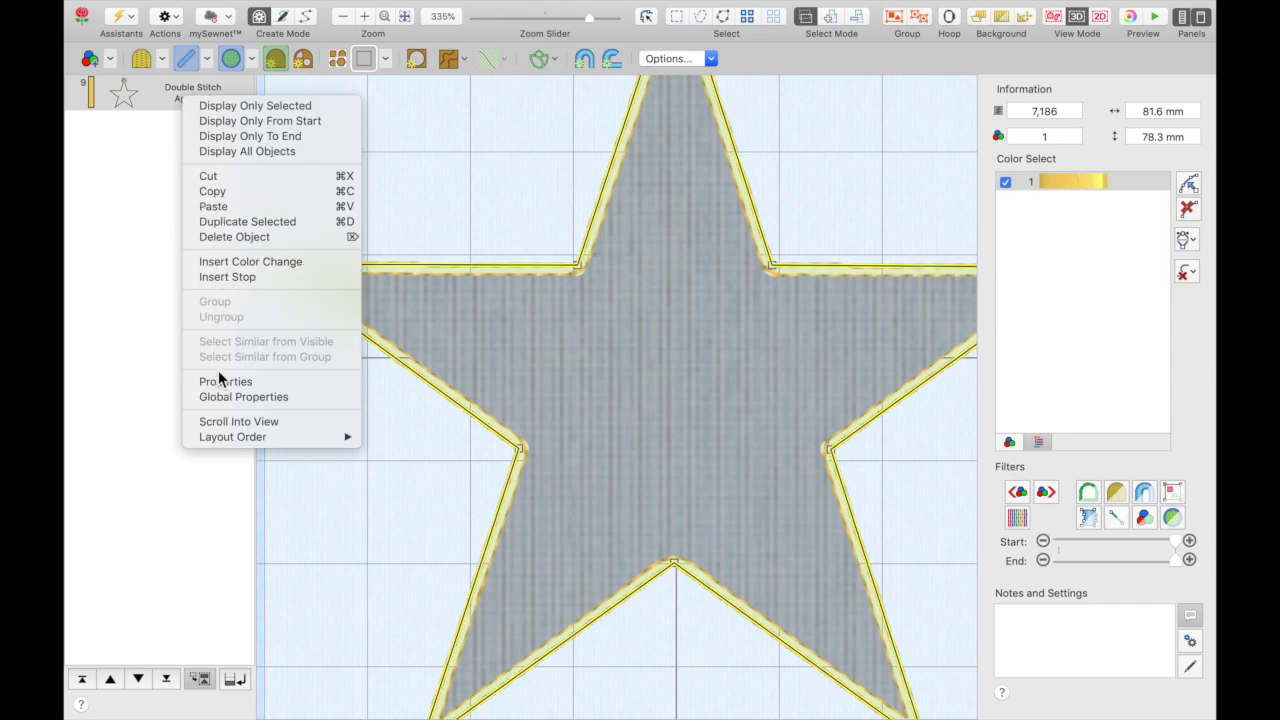
pyautogui.click(222, 381)
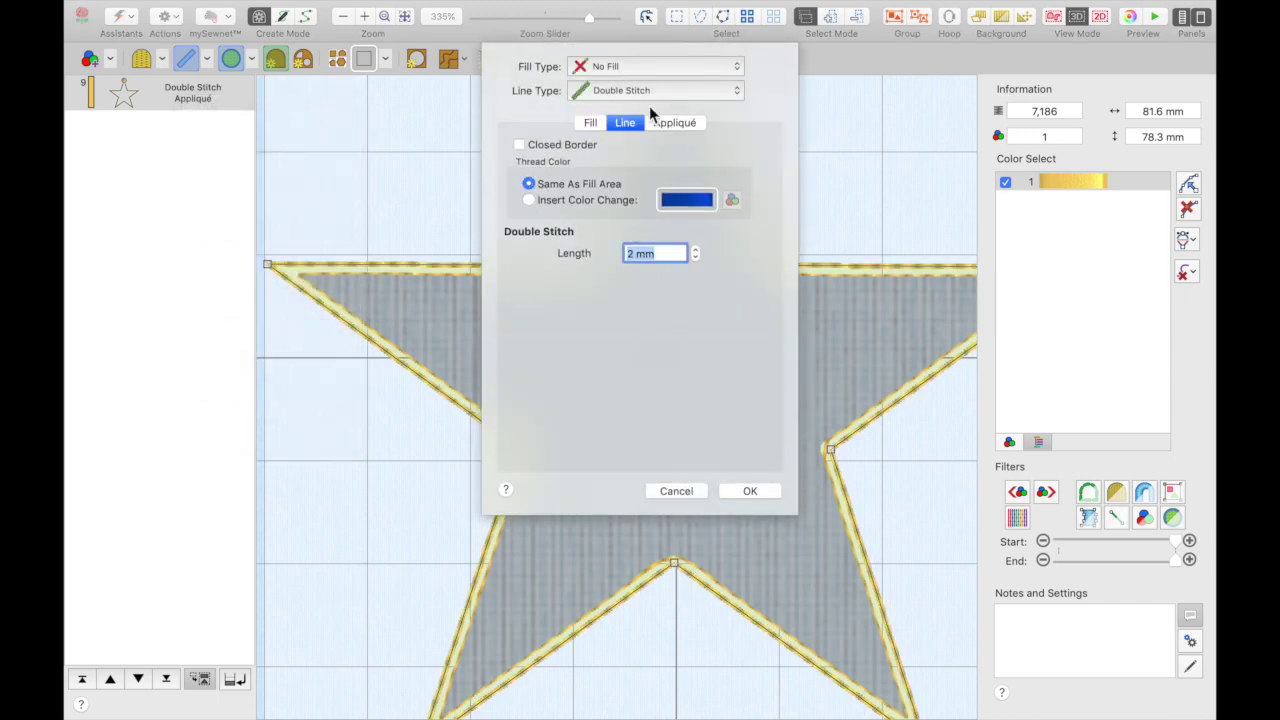
pyautogui.click(674, 122)
pyautogui.click(548, 419)
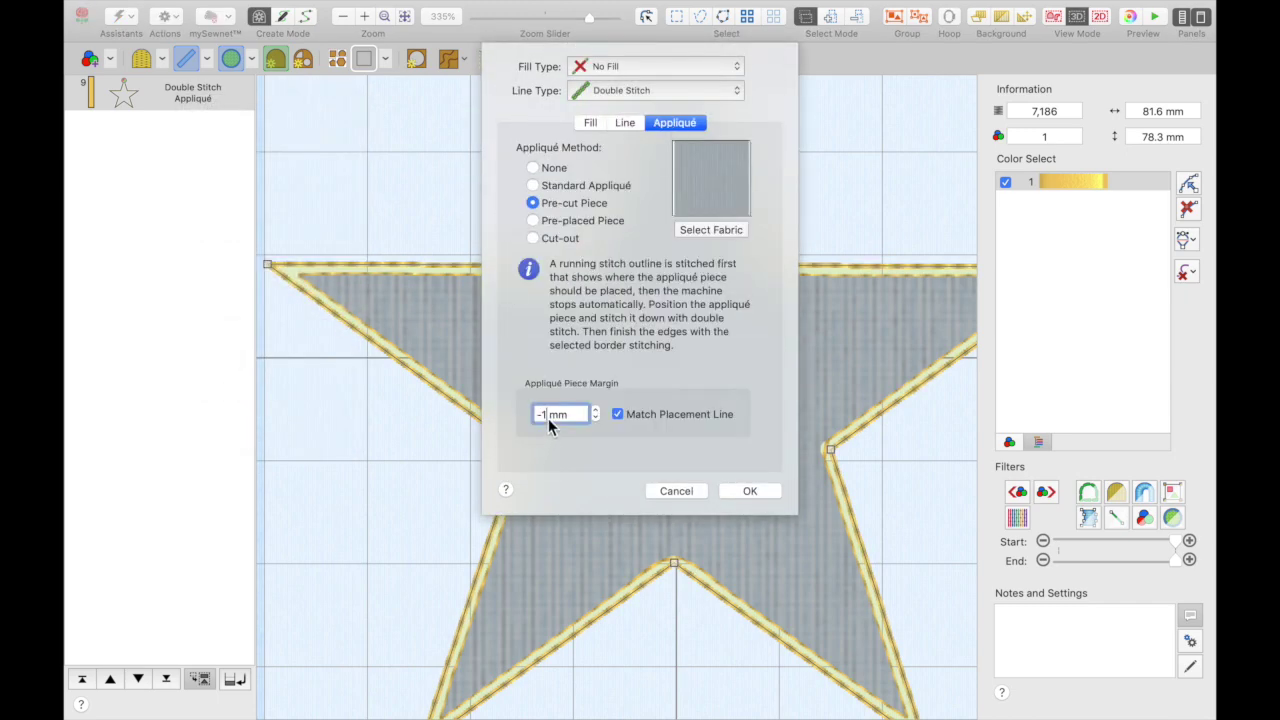
pyautogui.press('BackSpace')
pyautogui.press('BackSpace')
pyautogui.write('0')
pyautogui.click(745, 490)
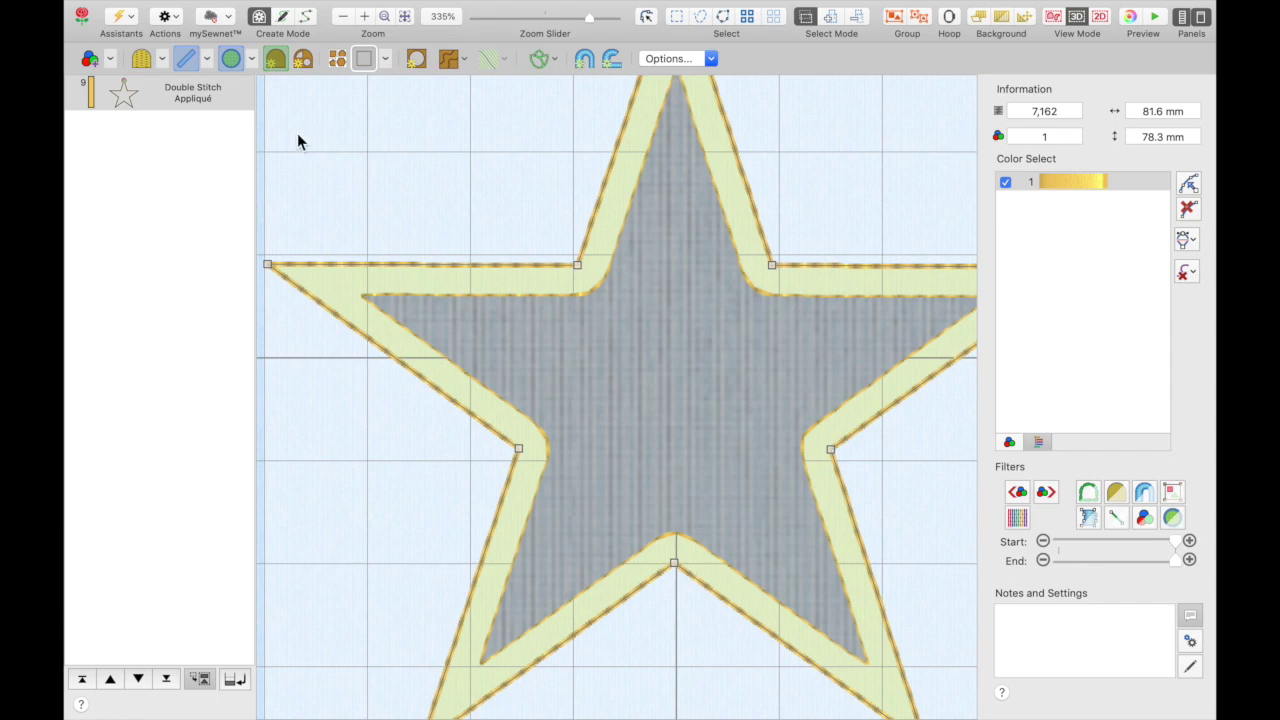
# Step: Reset the star's Appliqué Piece Margin to 0 mm
pyautogui.rightClick(207, 94)
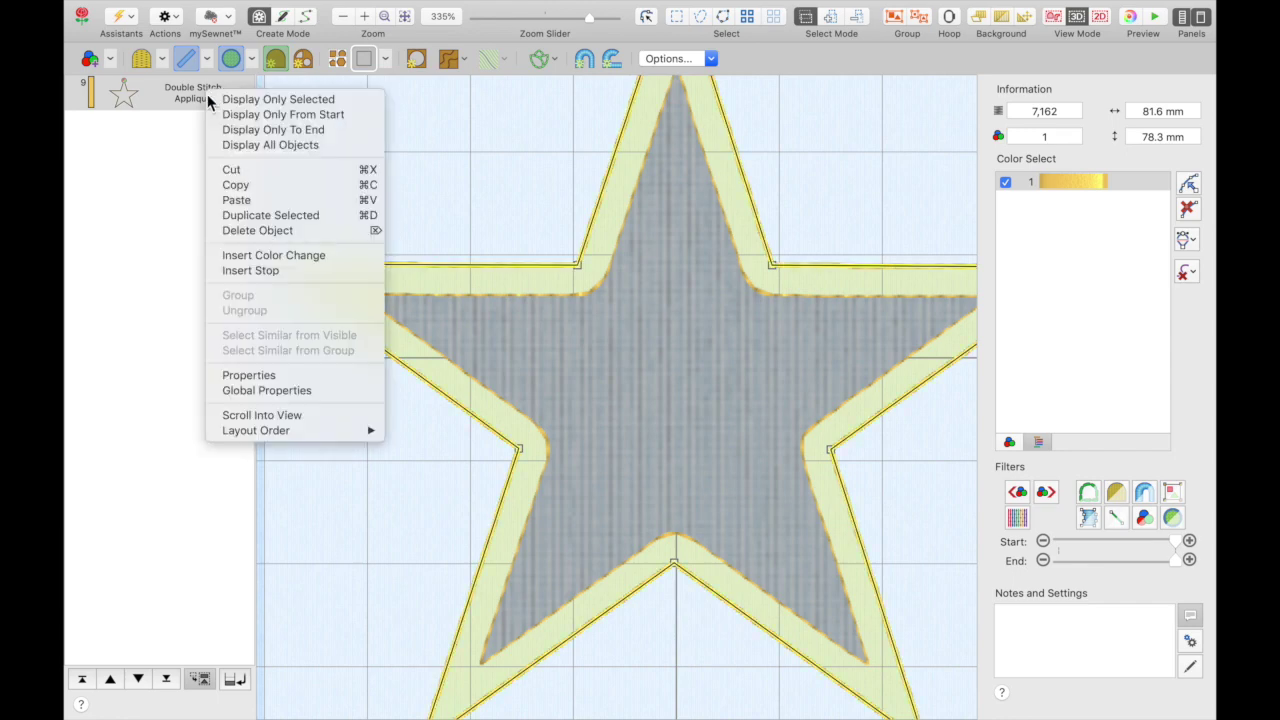
pyautogui.click(253, 374)
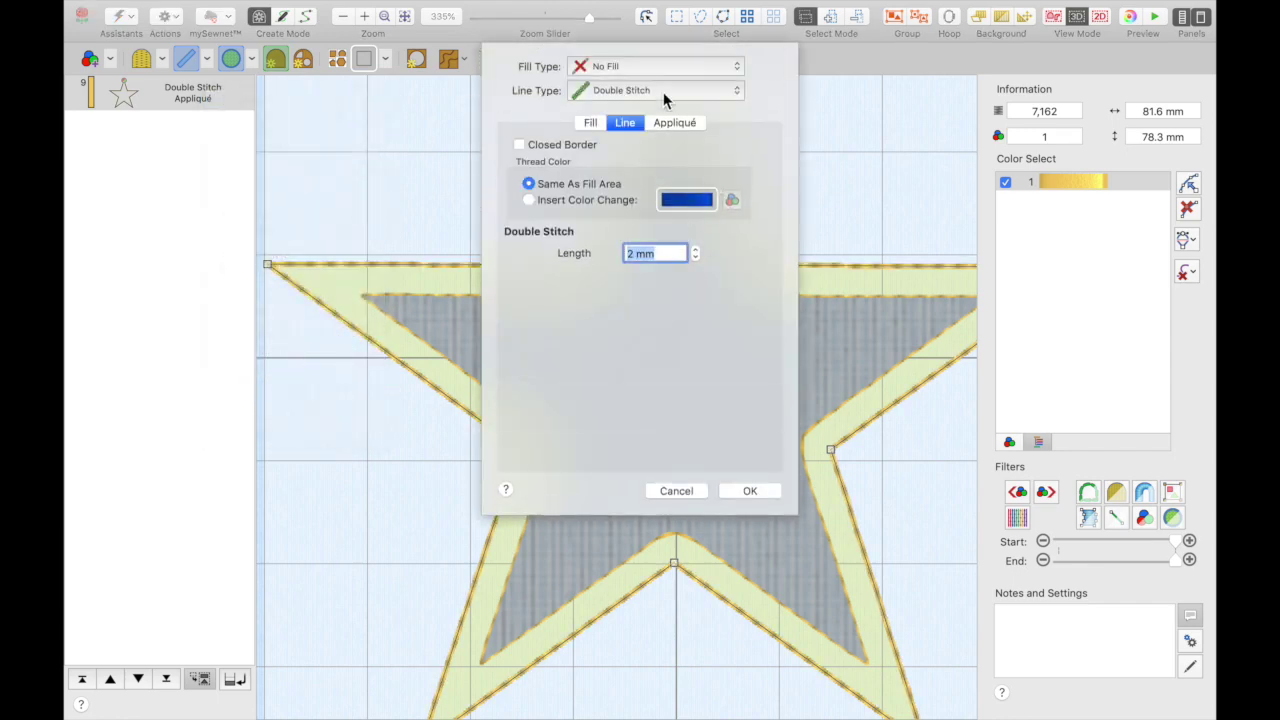
pyautogui.click(672, 123)
pyautogui.click(547, 417)
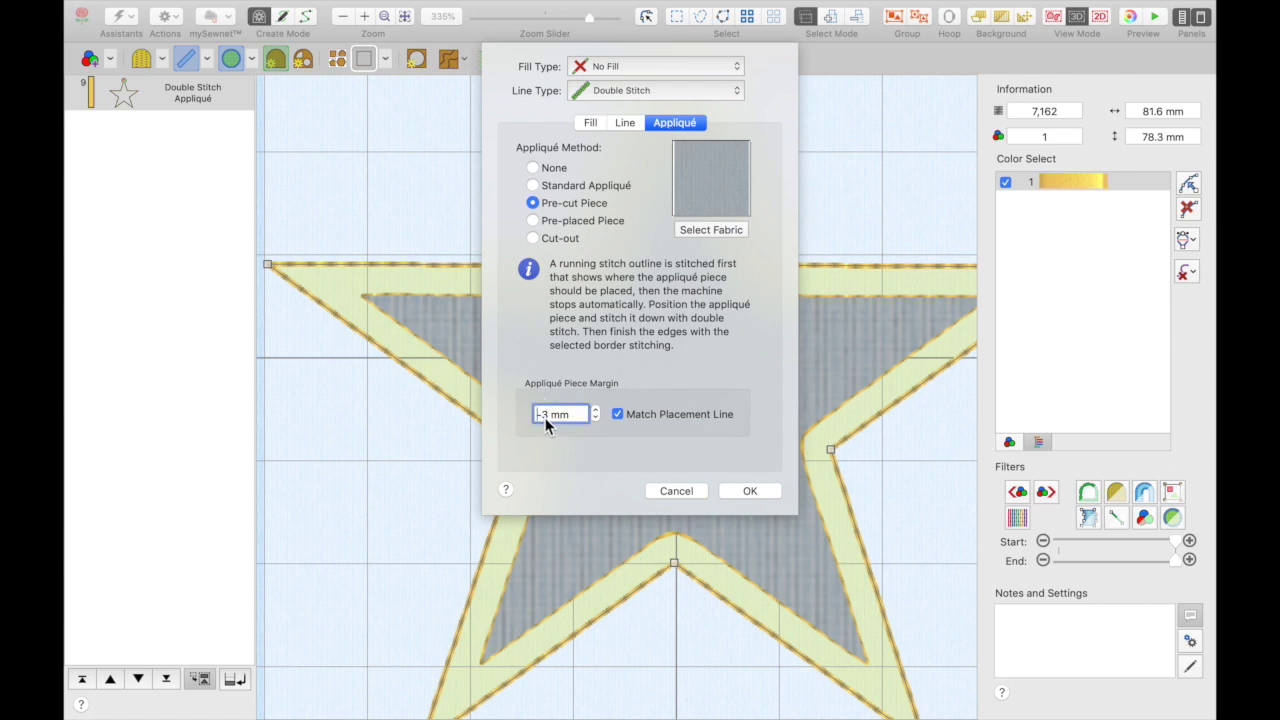
pyautogui.press('Right')
pyautogui.write('0')
pyautogui.click(750, 491)
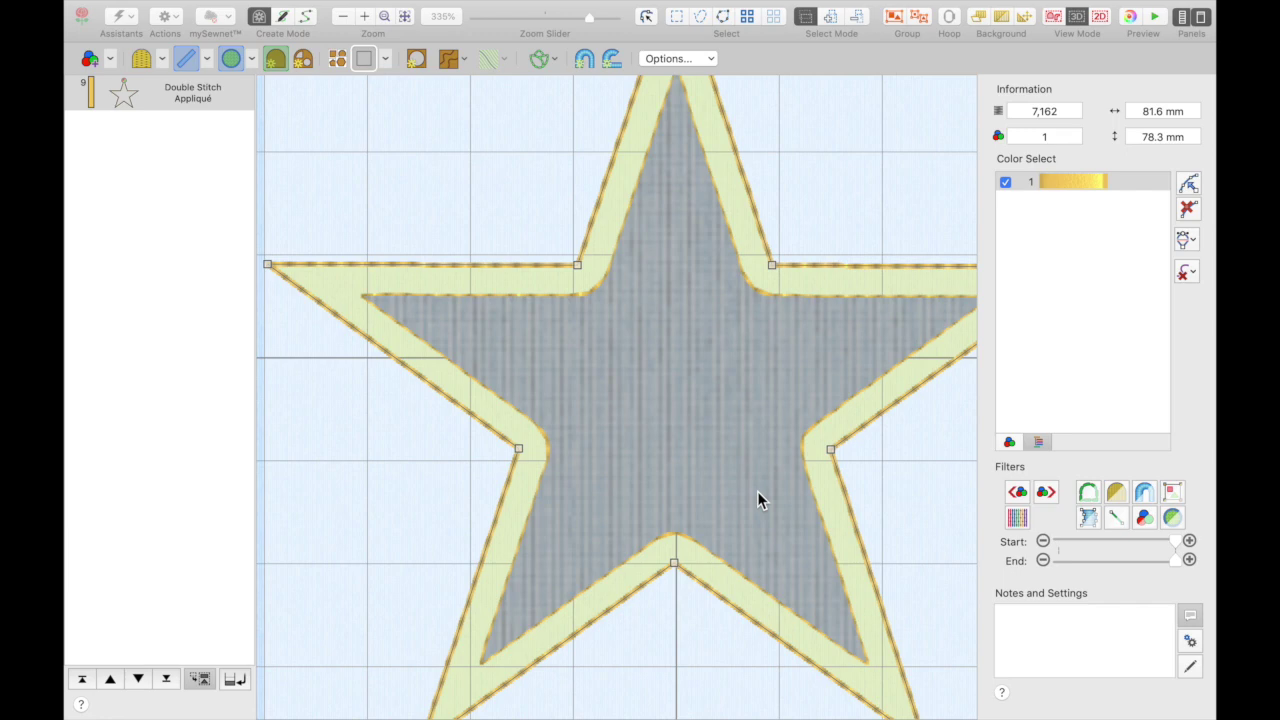
# Step: Change the border to a Satin Line, 1.5 mm wide, density 8, with underlay off
pyautogui.rightClick(207, 93)
pyautogui.click(249, 375)
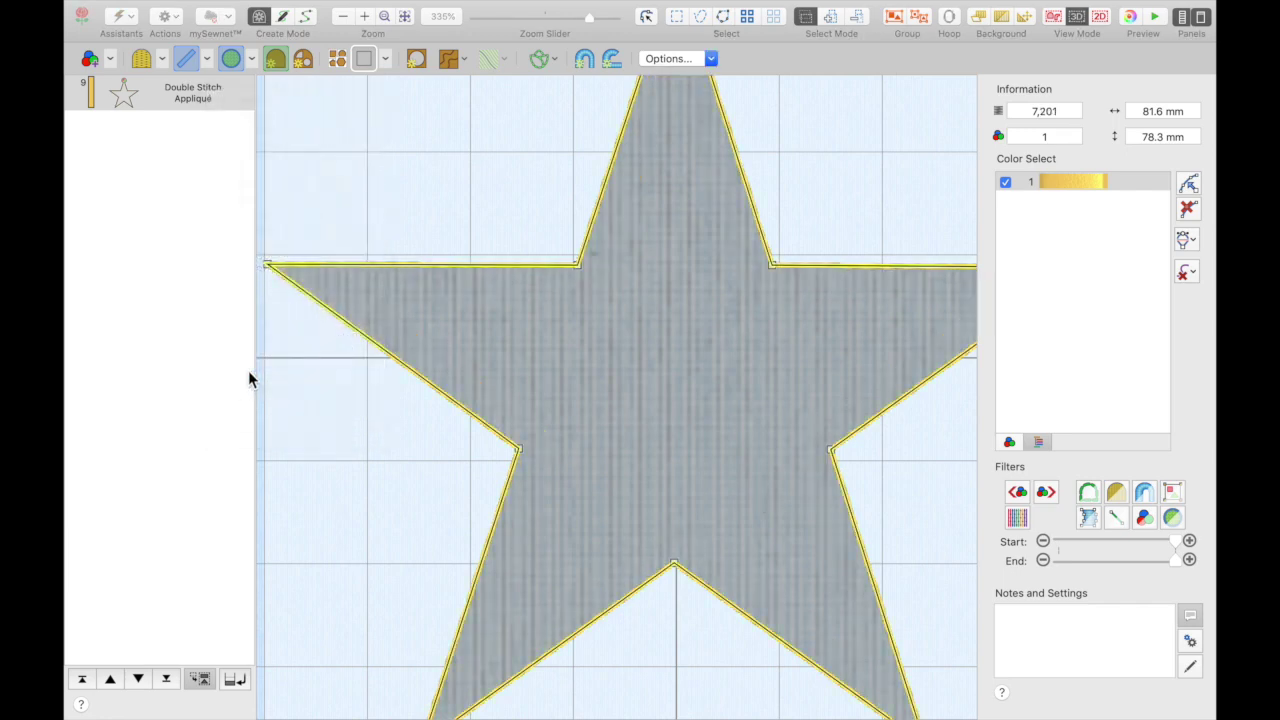
pyautogui.click(629, 92)
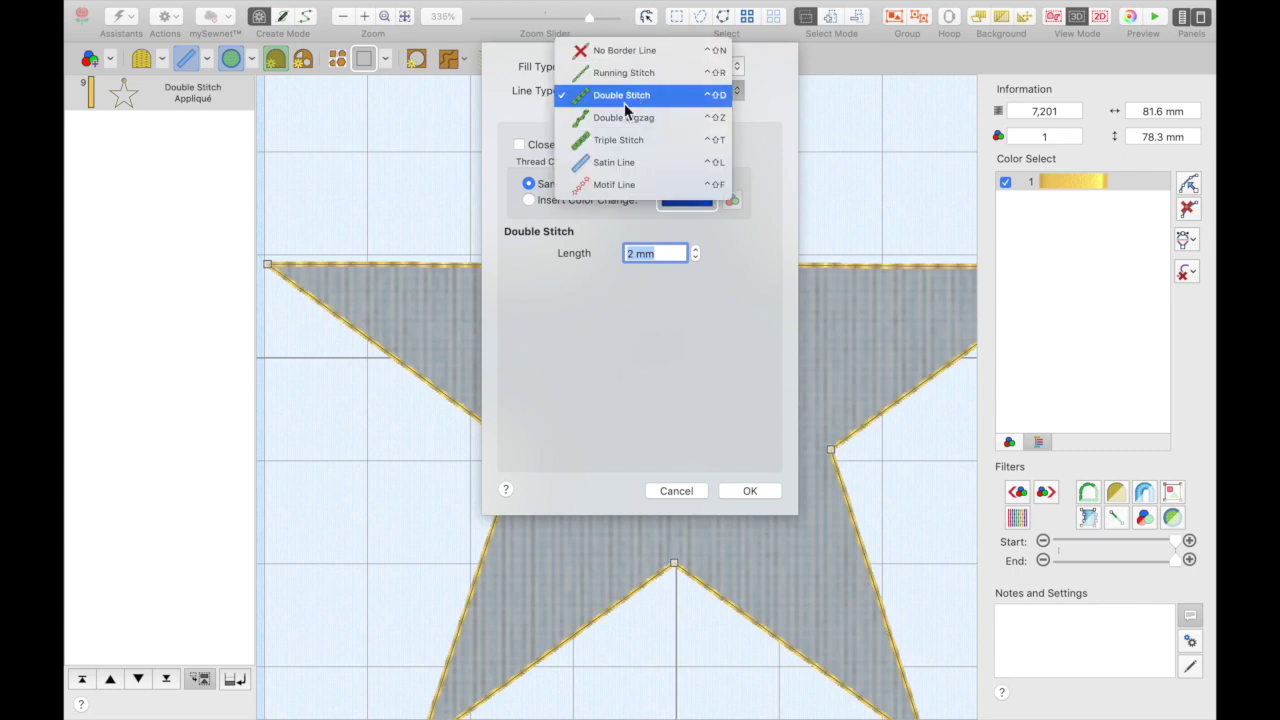
pyautogui.click(612, 164)
pyautogui.click(599, 257)
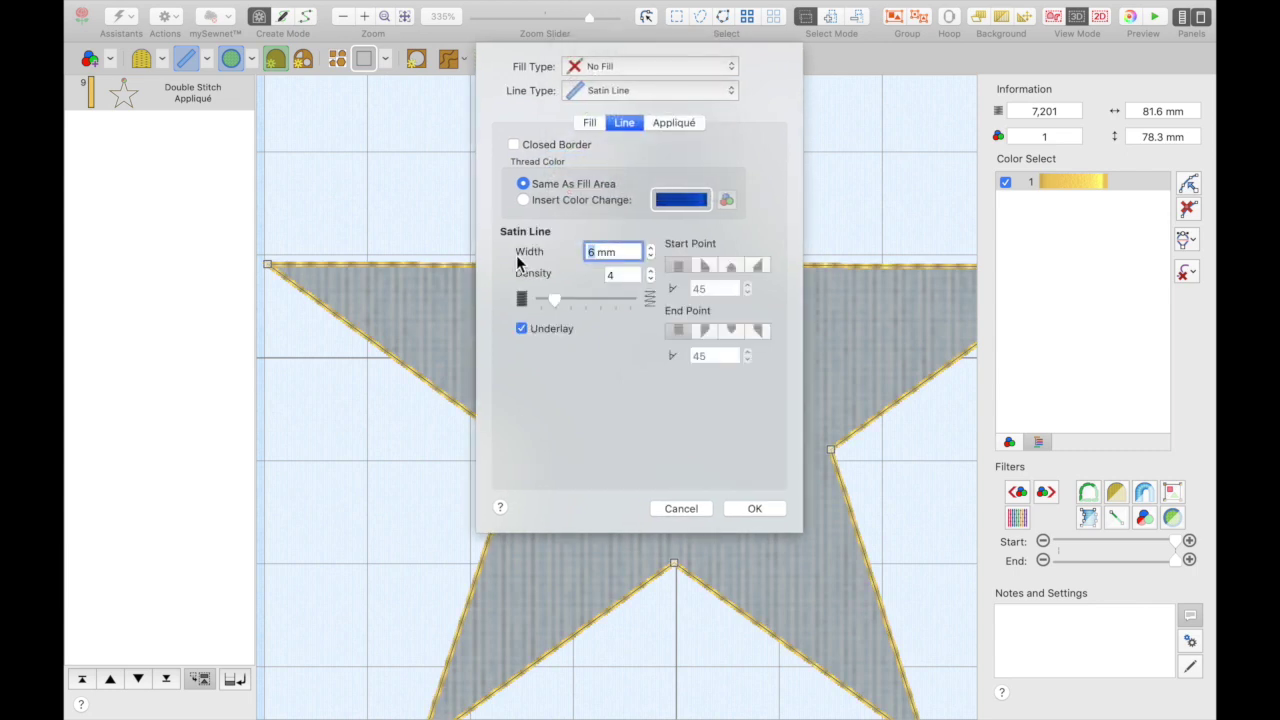
pyautogui.write('1.5')
pyautogui.doubleClick(620, 275)
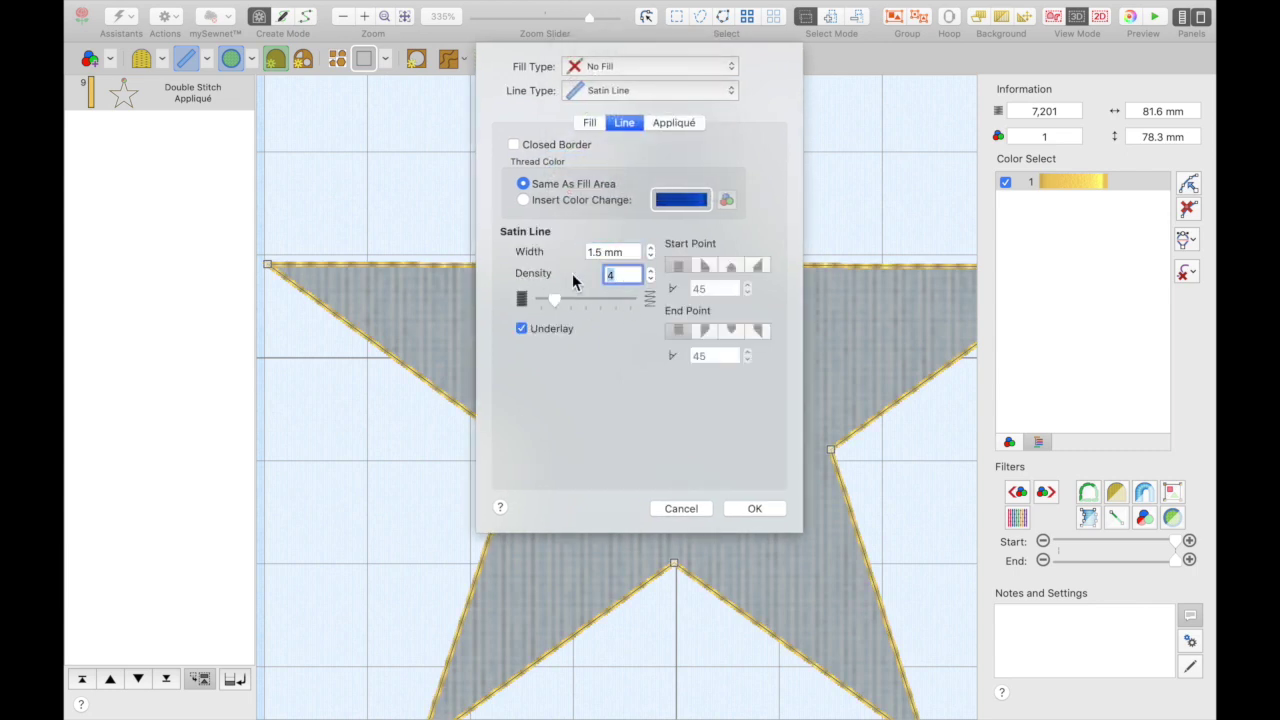
pyautogui.write('8')
pyautogui.click(557, 331)
pyautogui.click(766, 508)
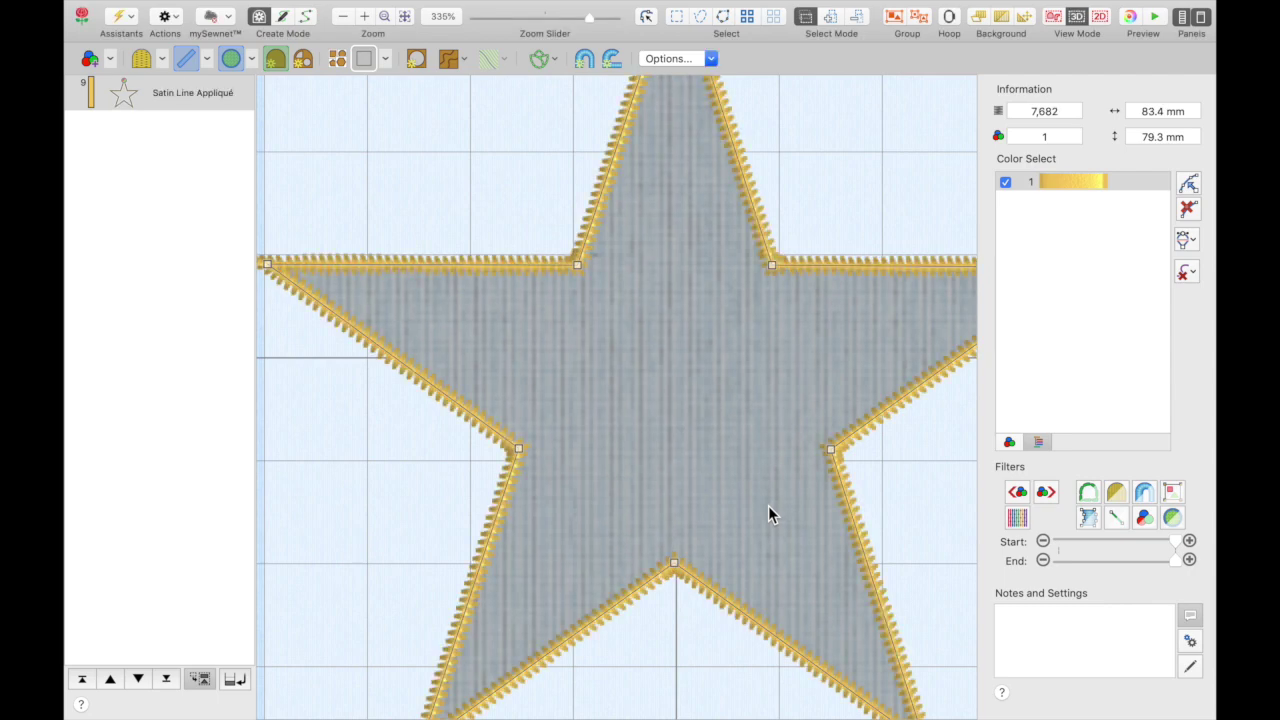
pyautogui.scroll(-5, 689, 418)
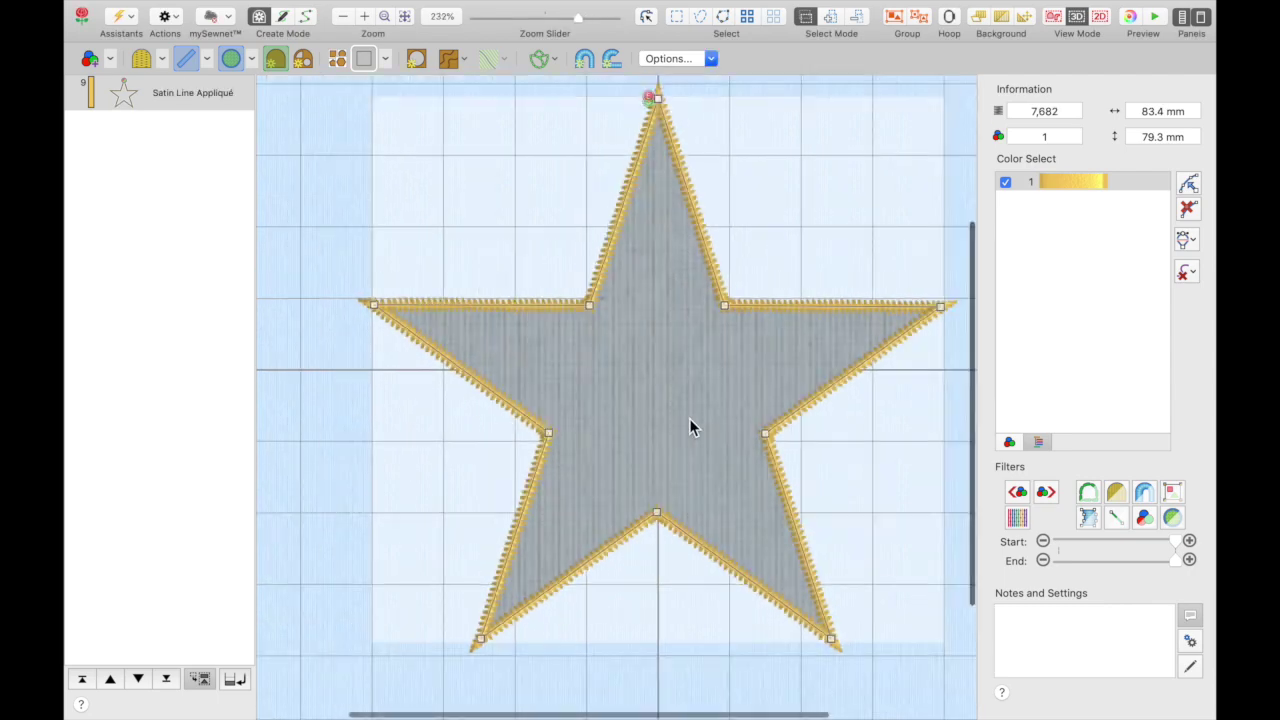
# Step: Display all objects and move the Satin Line Appliqué to third in stitch order
pyautogui.hscroll(3, 689, 418)
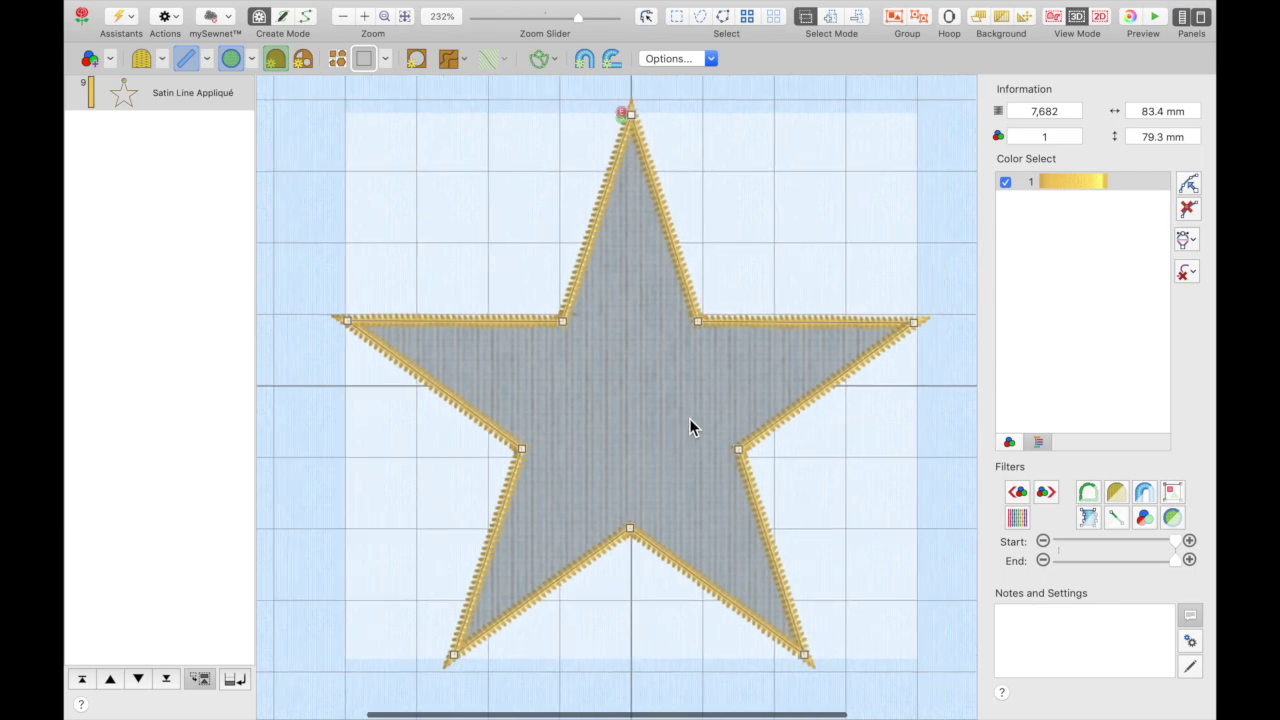
pyautogui.scroll(-1, 689, 425)
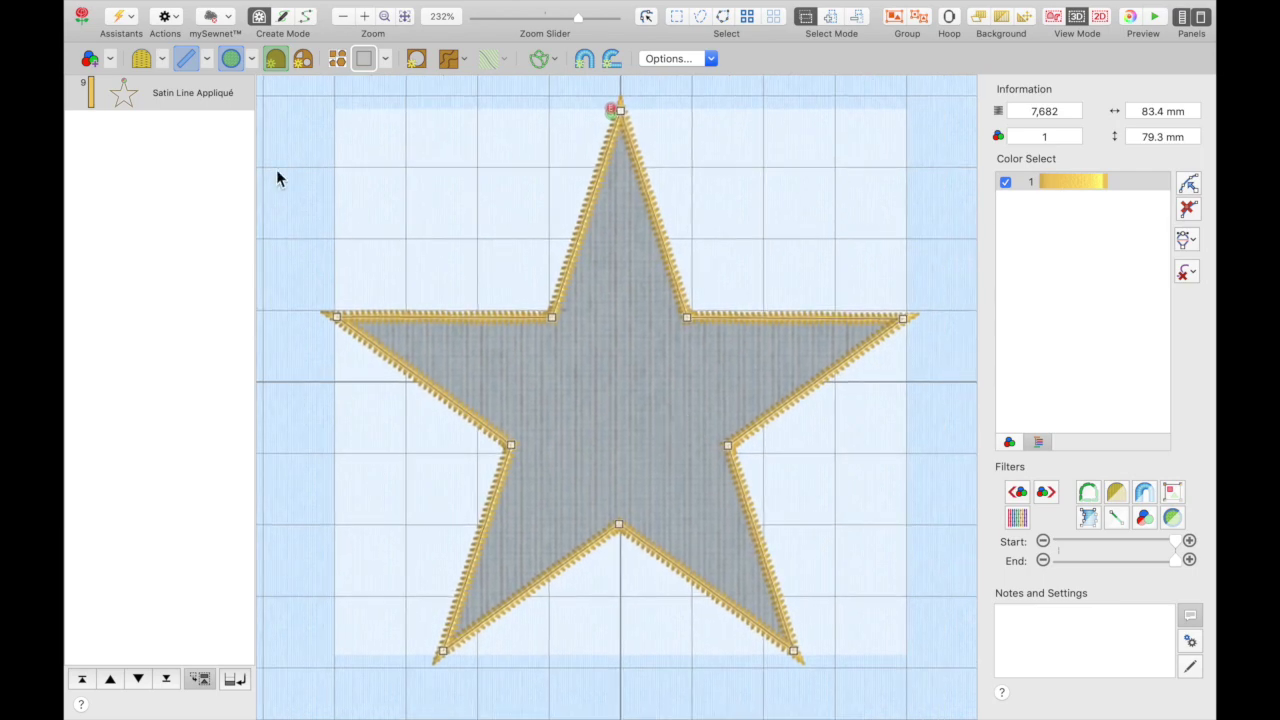
pyautogui.rightClick(196, 95)
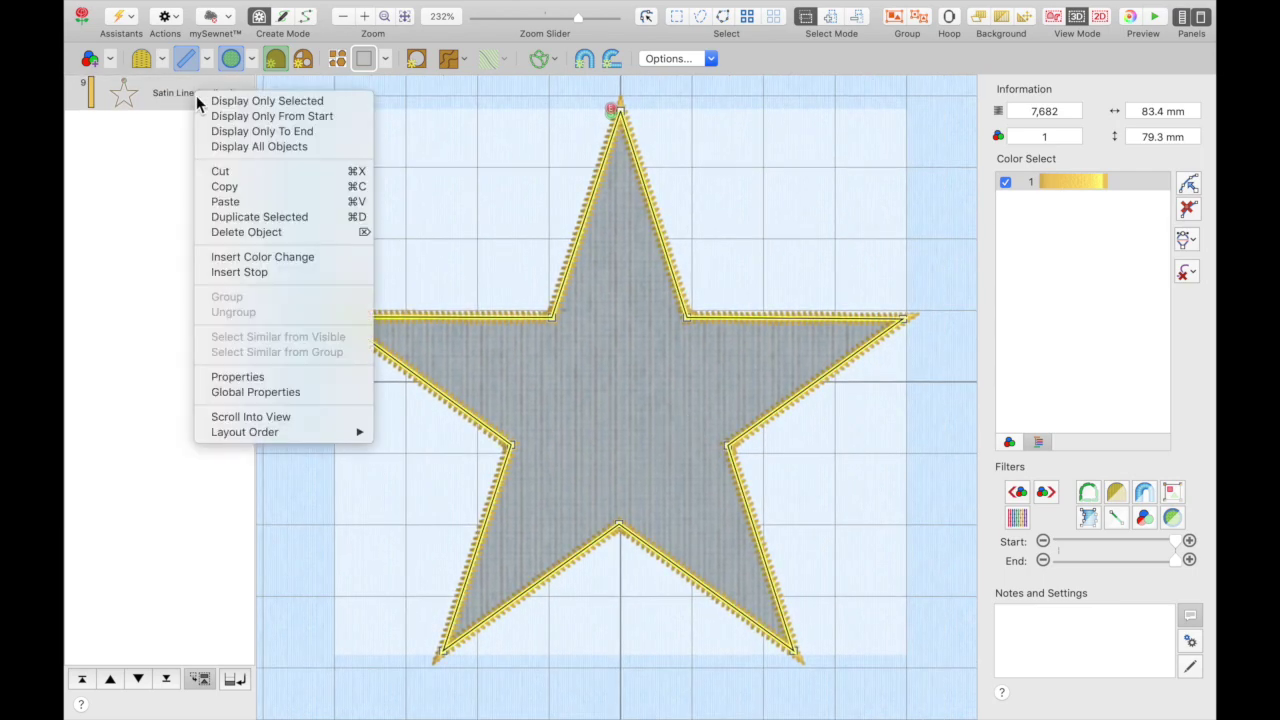
pyautogui.click(247, 147)
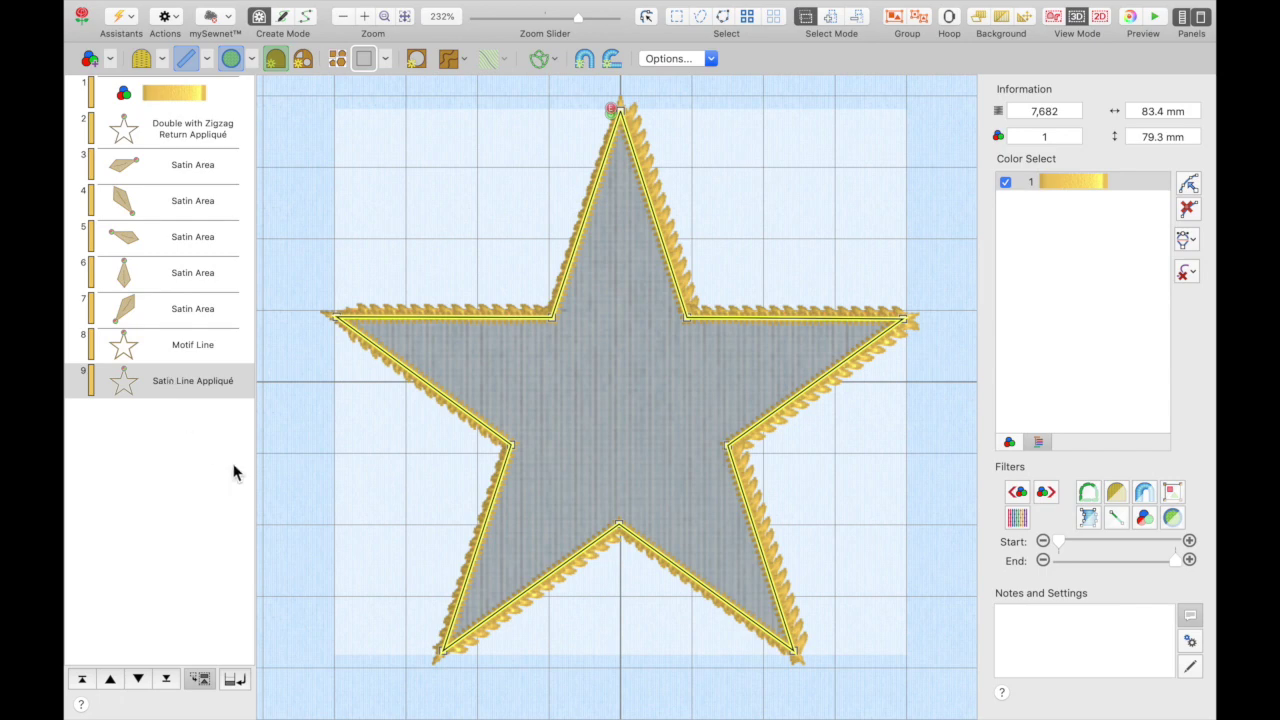
pyautogui.click(198, 388)
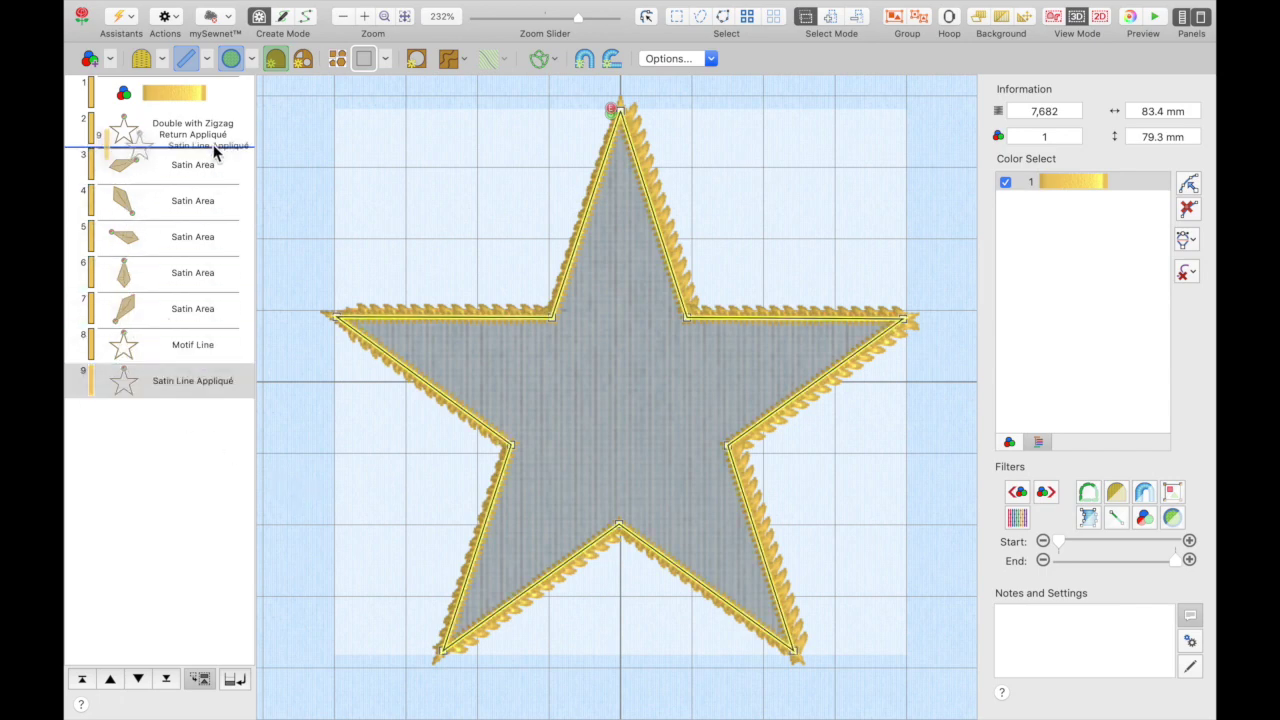
pyautogui.moveTo(212, 145); pyautogui.dragTo(212, 145)
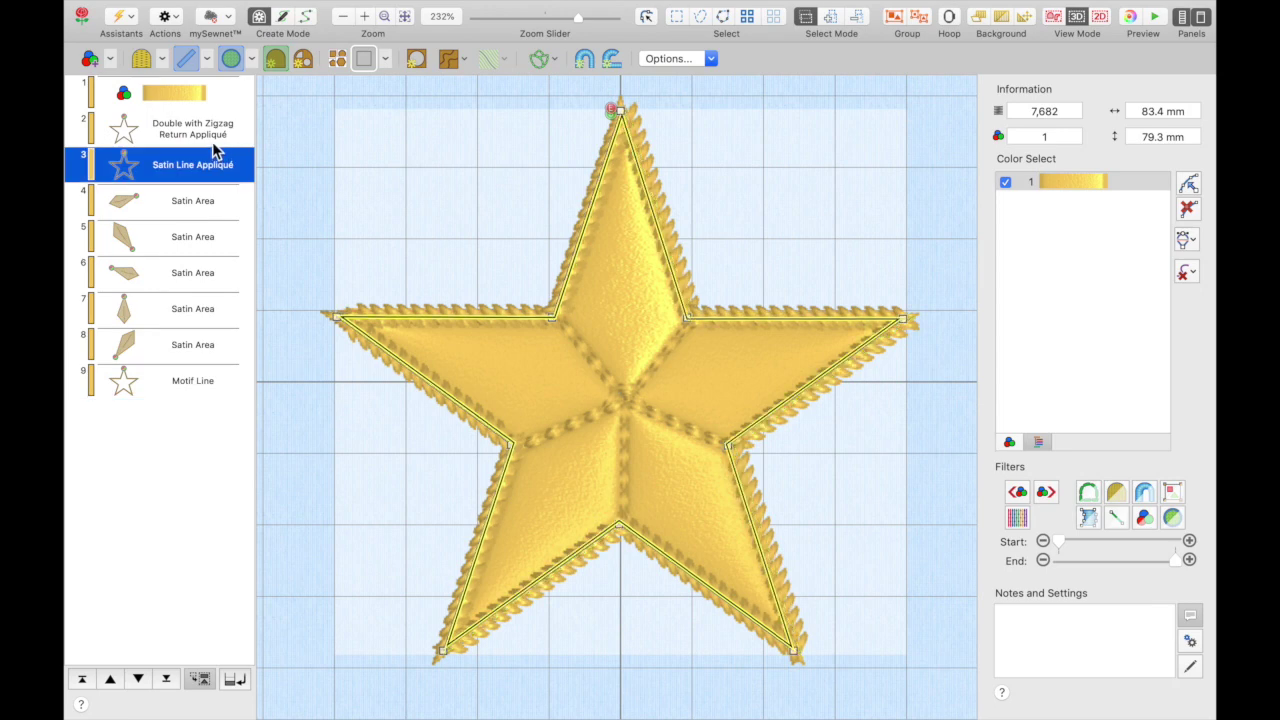
pyautogui.click(212, 142)
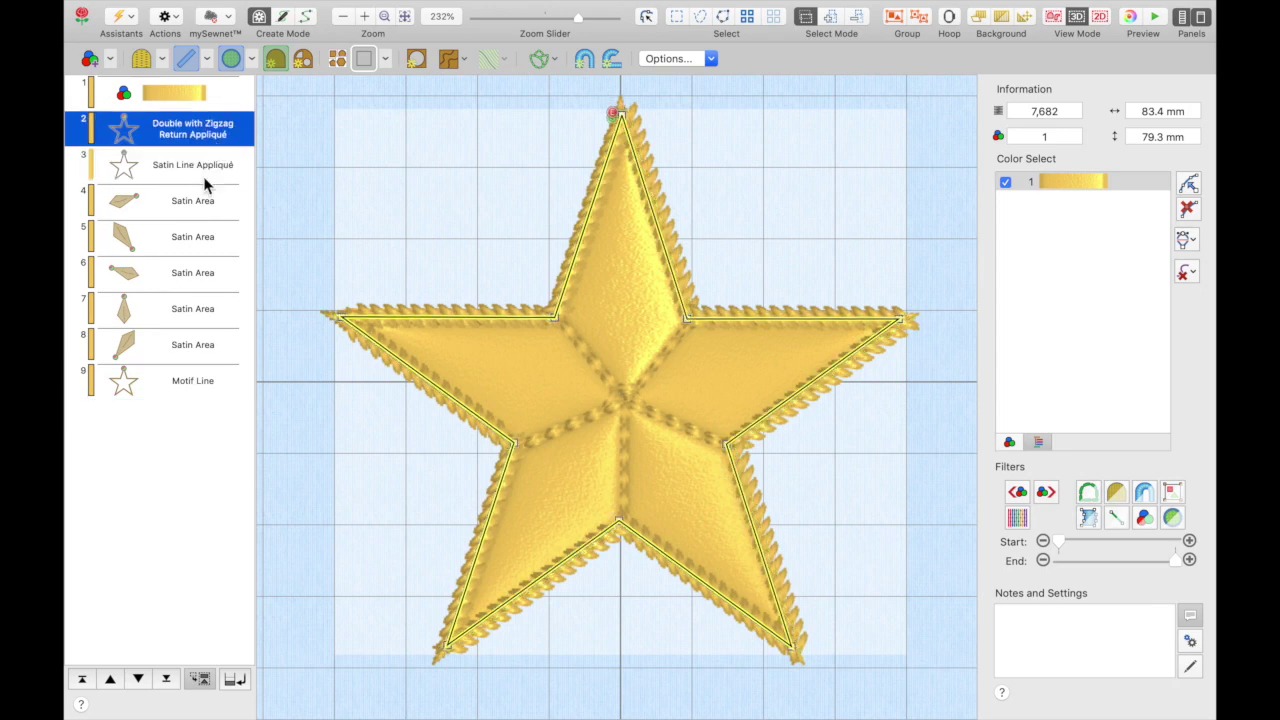
# Step: Display only the first Satin Area piece and select it on the canvas
pyautogui.click(202, 201)
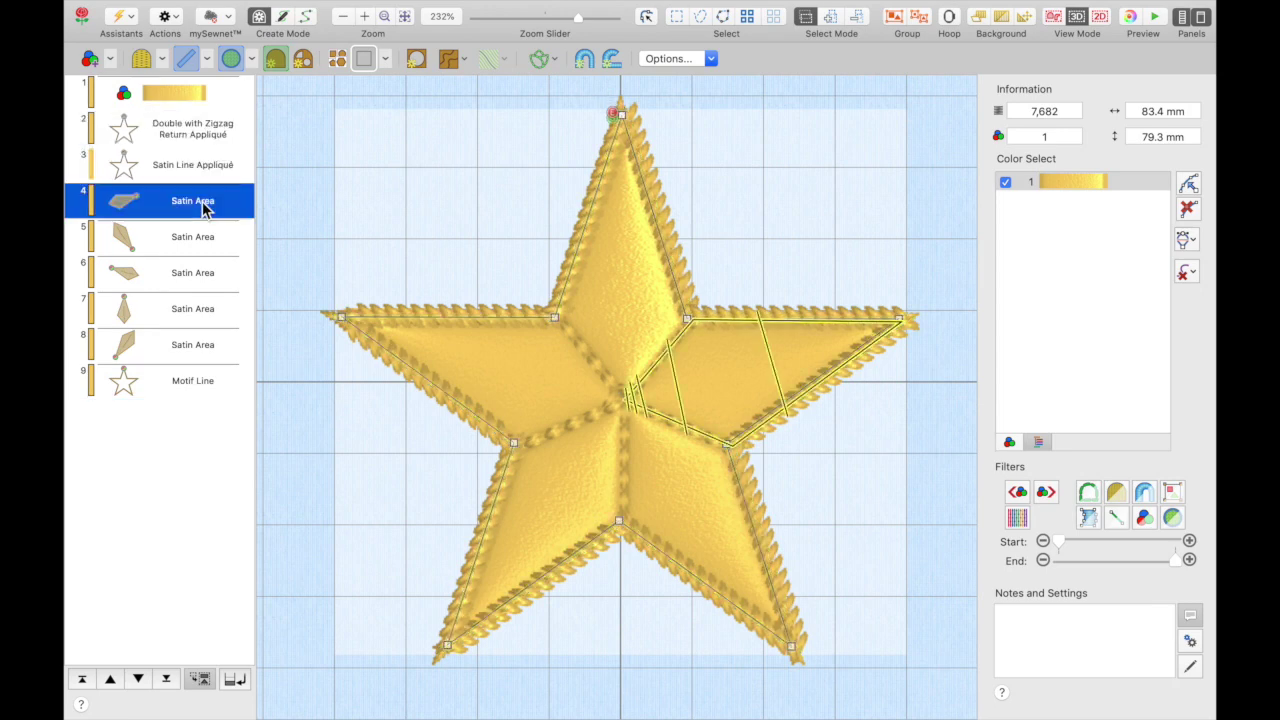
pyautogui.rightClick(202, 201)
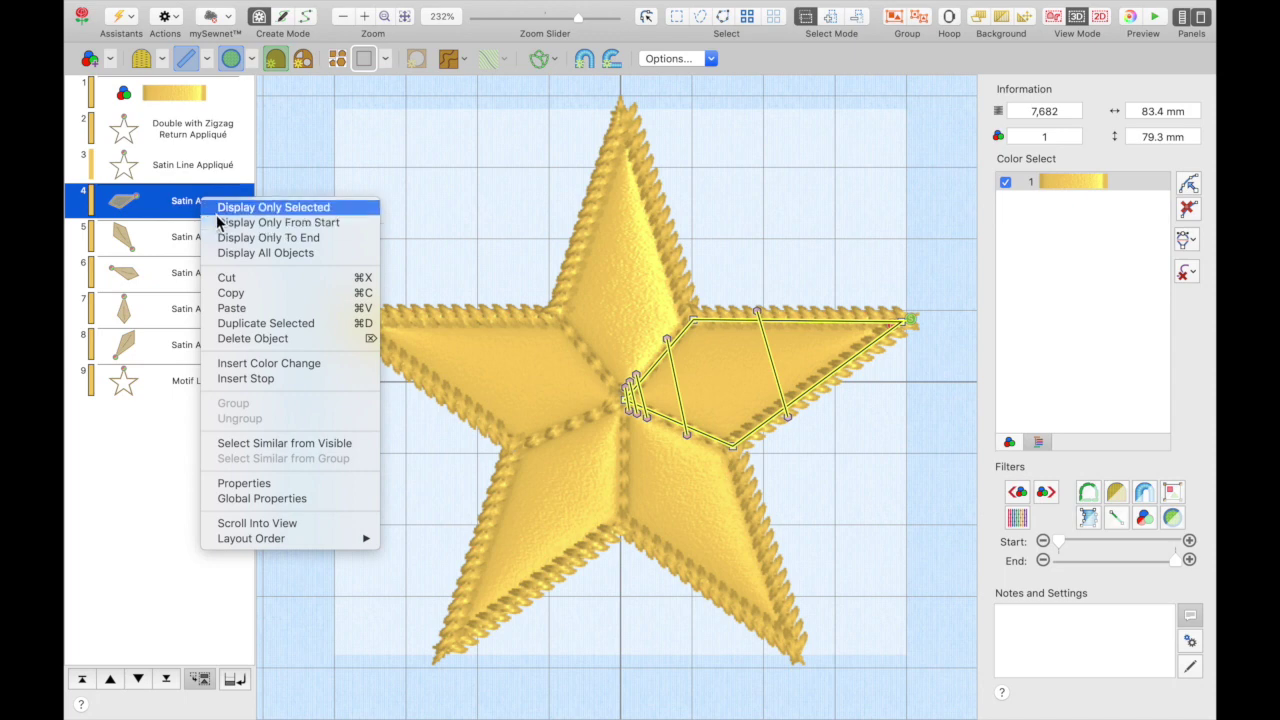
pyautogui.click(218, 209)
pyautogui.click(517, 260)
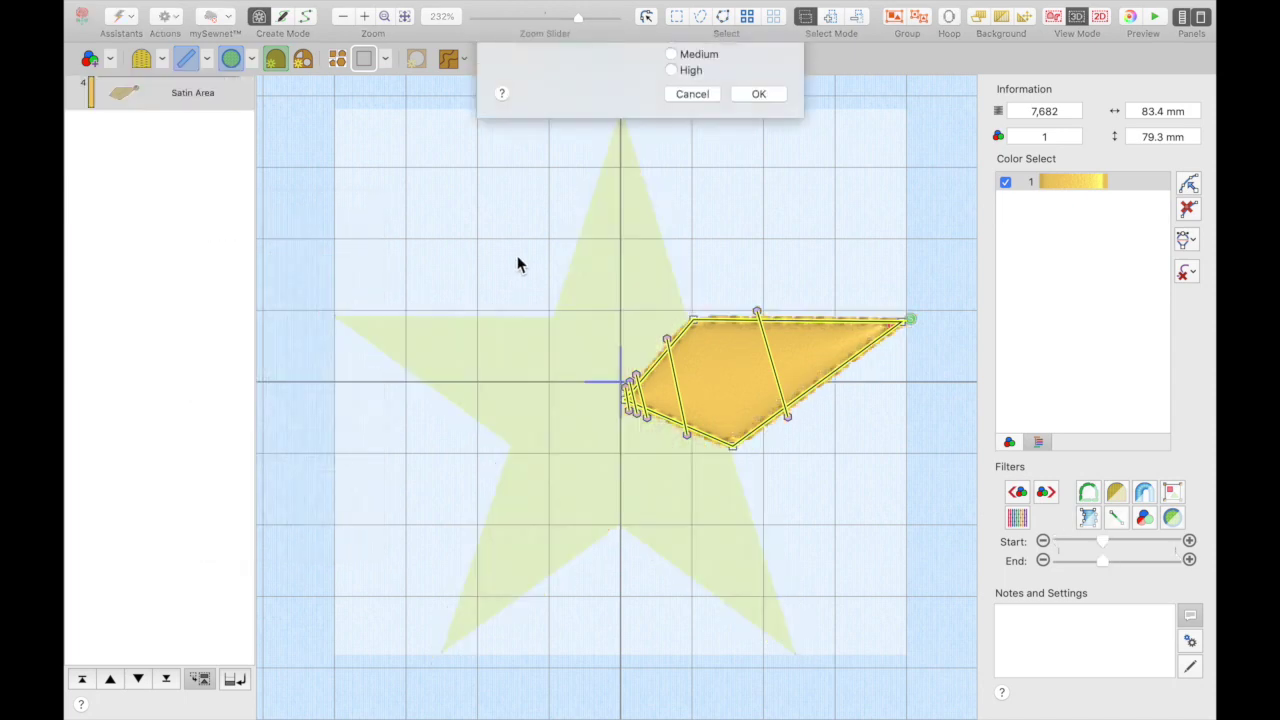
pyautogui.click(697, 182)
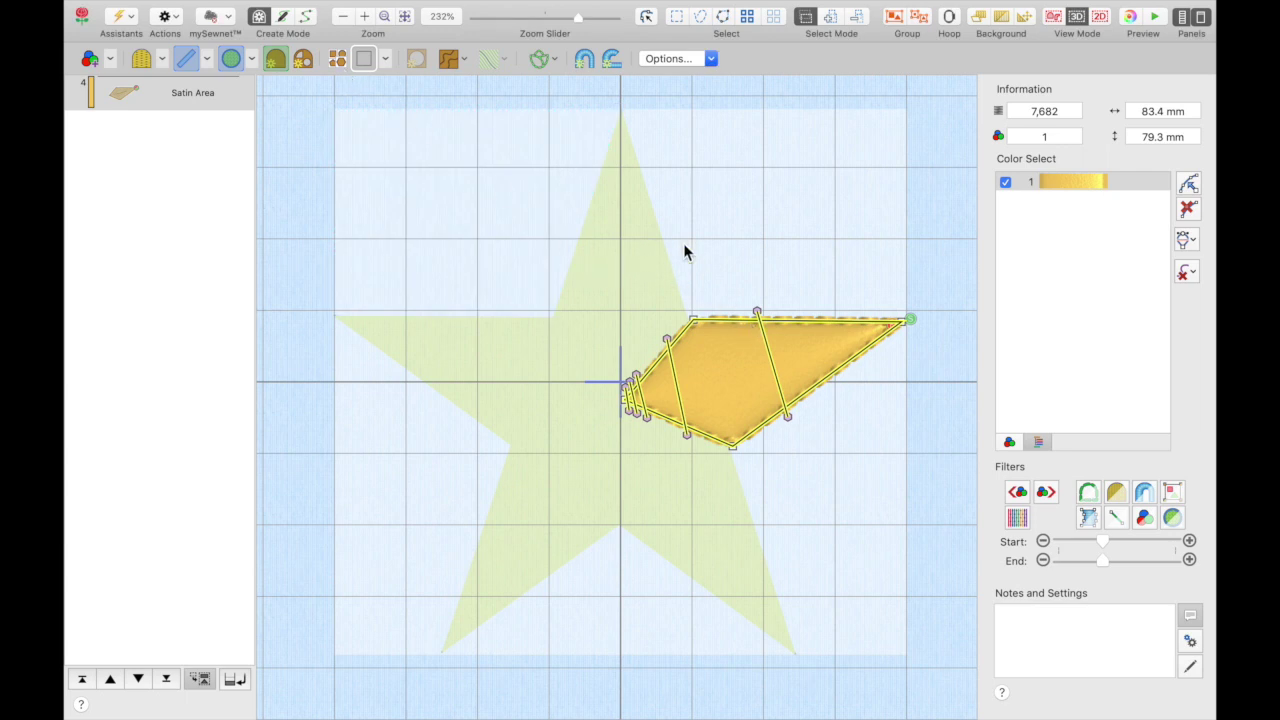
pyautogui.click(1075, 262)
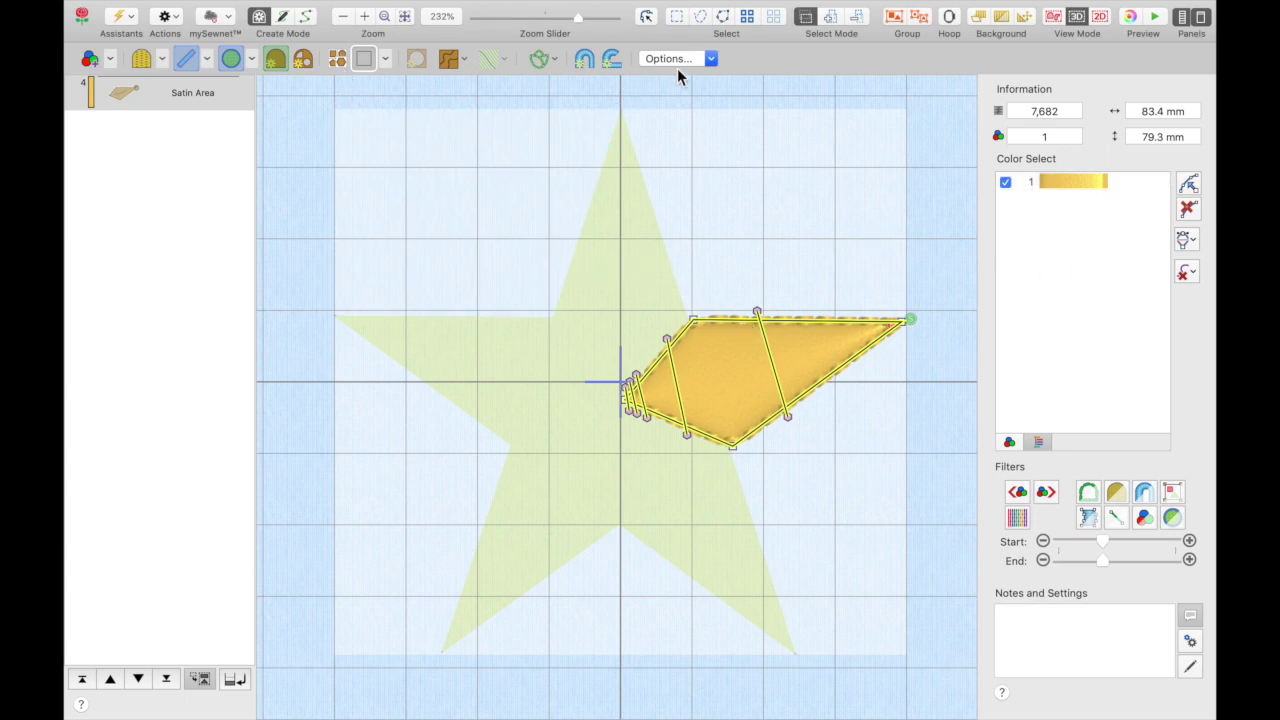
pyautogui.click(745, 26)
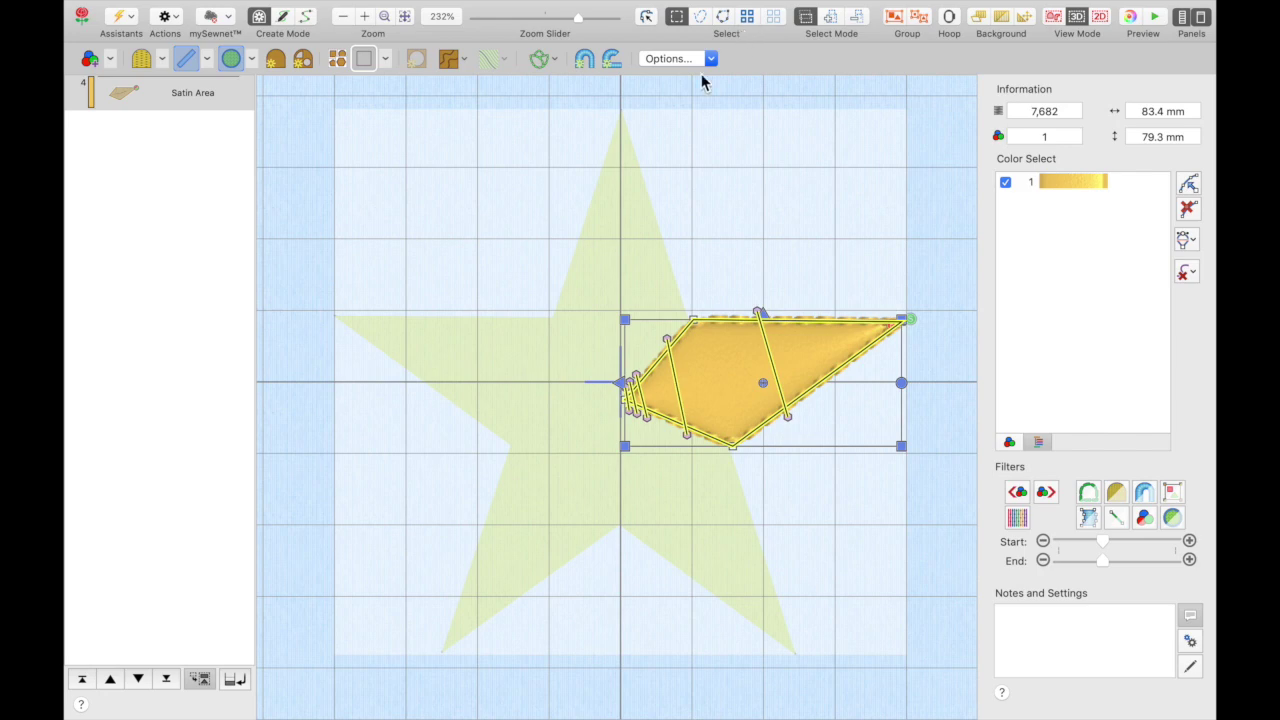
# Step: Draw a four-point Pattern Fill area over the star's lower-left arm, from centre to tip
pyautogui.press('Escape')
pyautogui.click(307, 20)
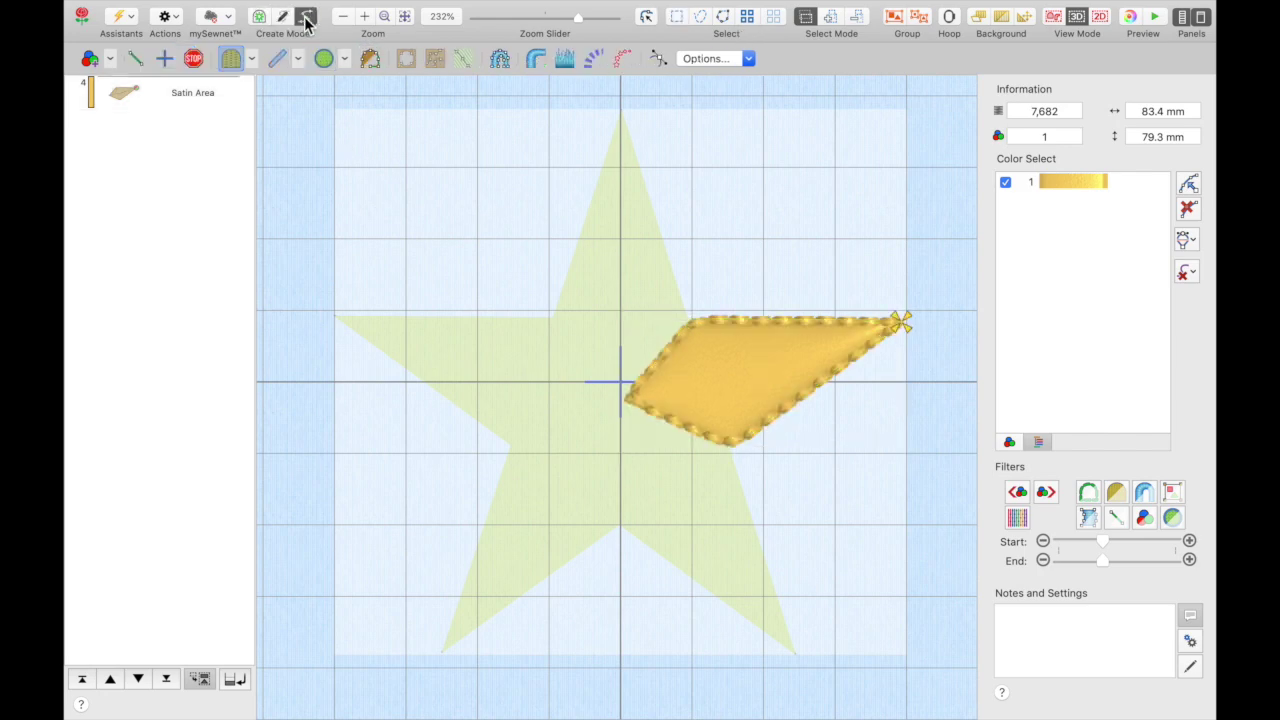
pyautogui.click(372, 60)
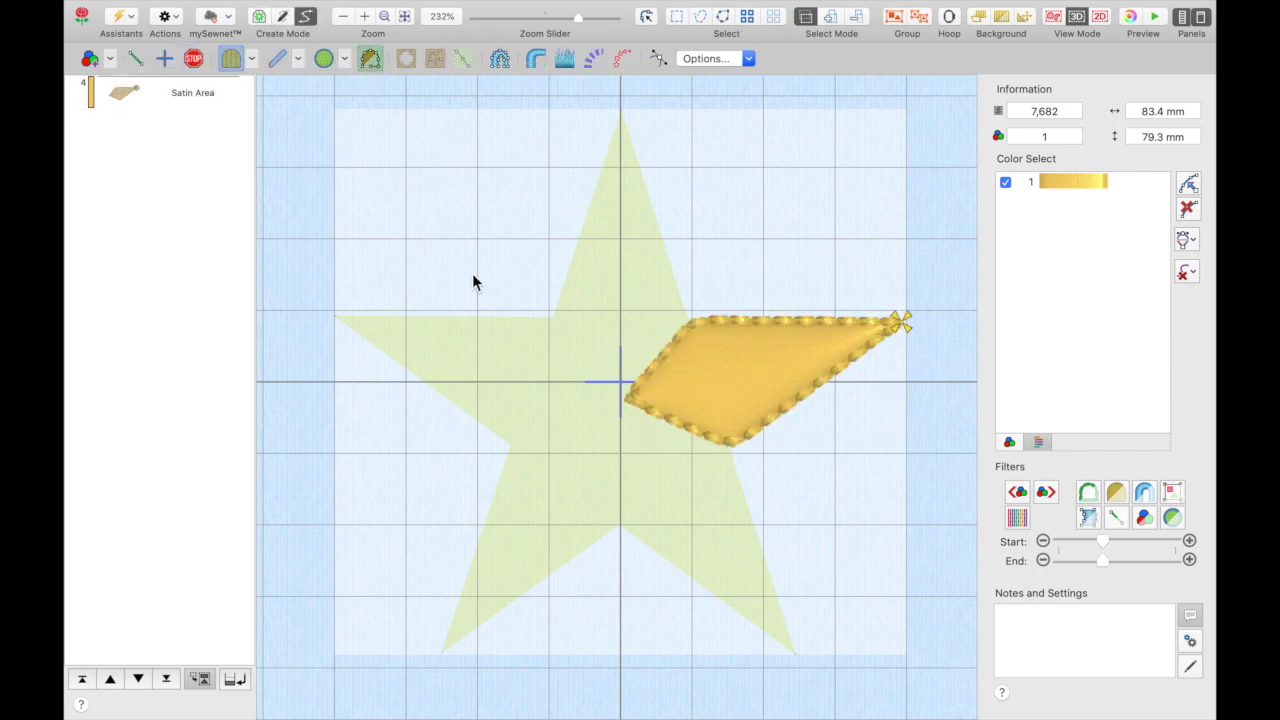
pyautogui.click(620, 525)
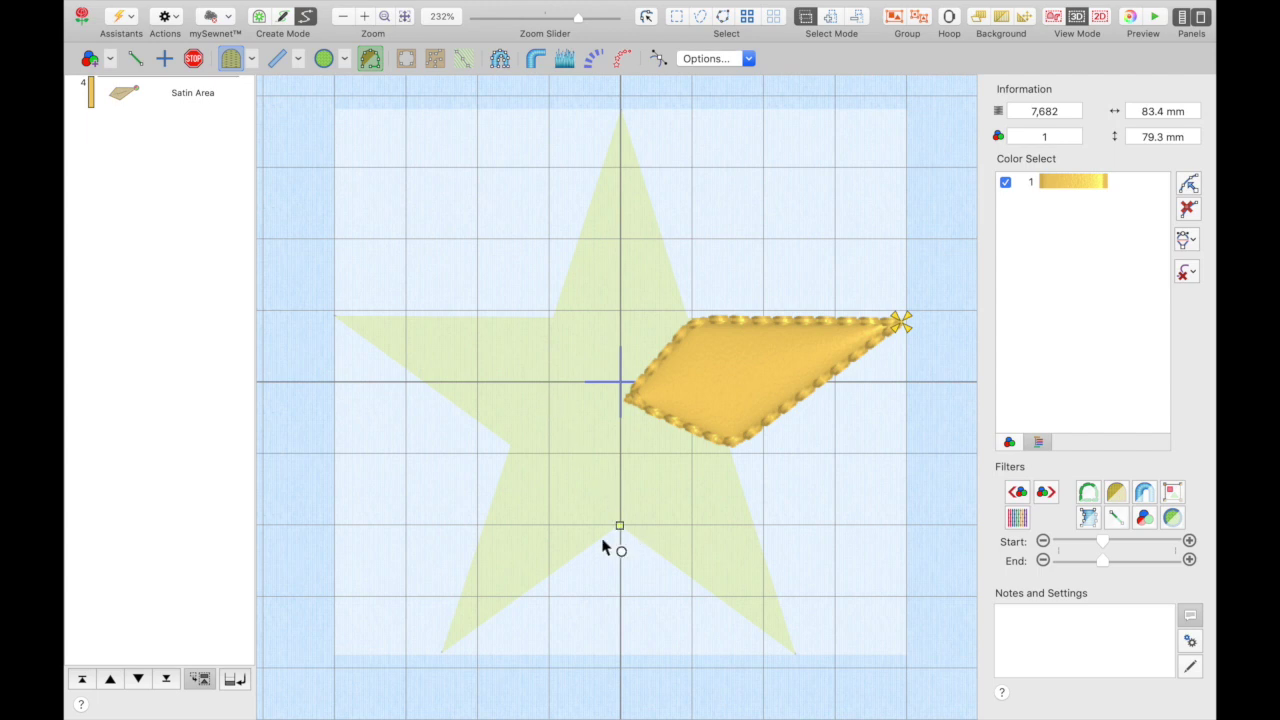
pyautogui.click(442, 654)
pyautogui.click(512, 446)
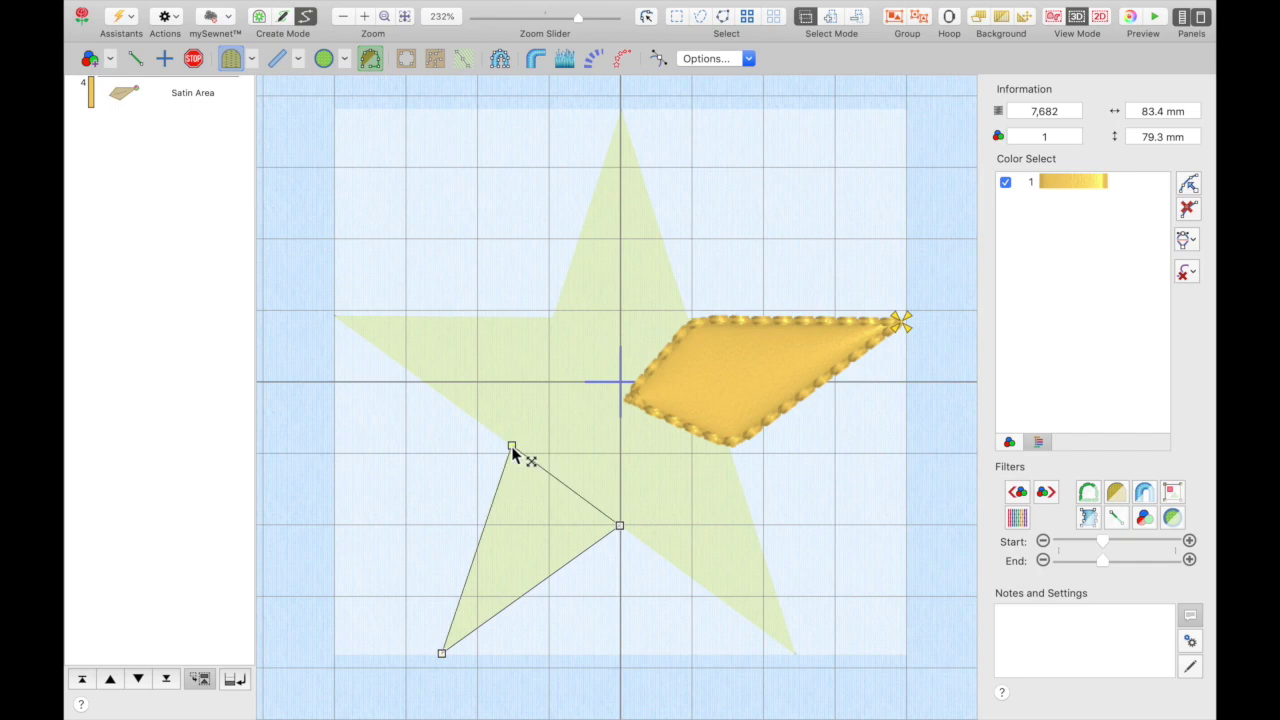
pyautogui.click(620, 399)
pyautogui.click(623, 534)
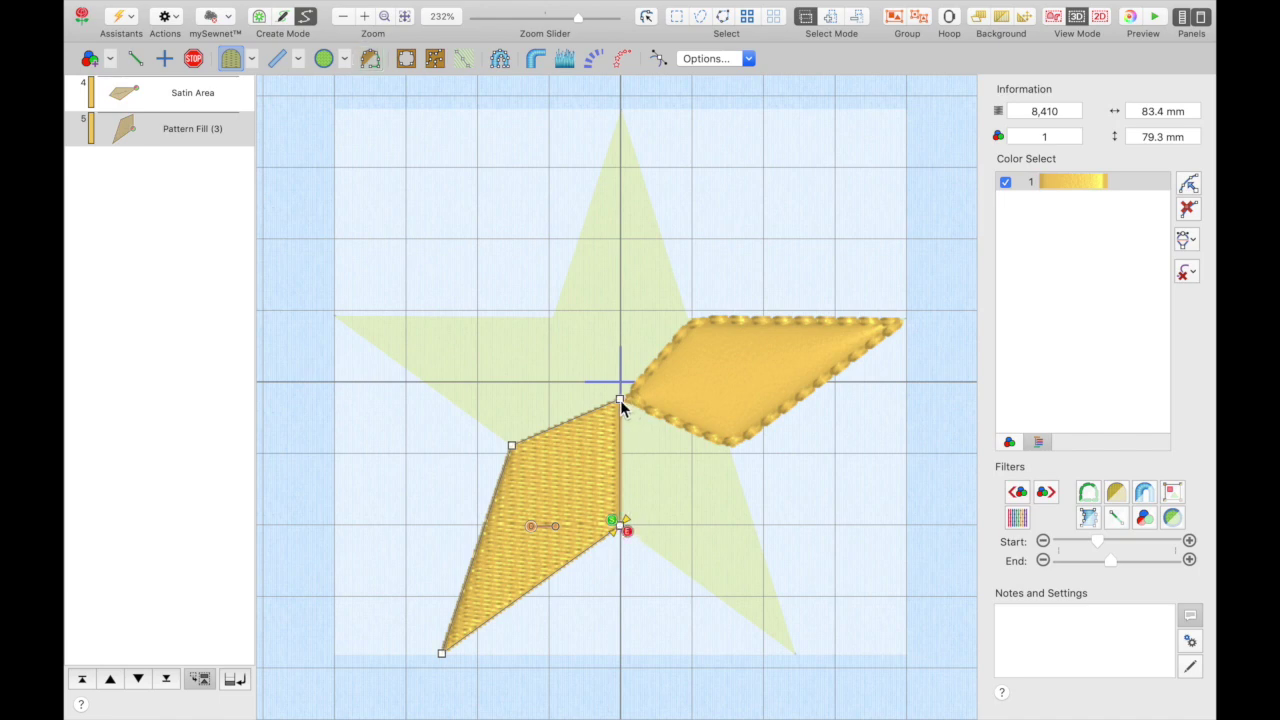
pyautogui.press('Escape')
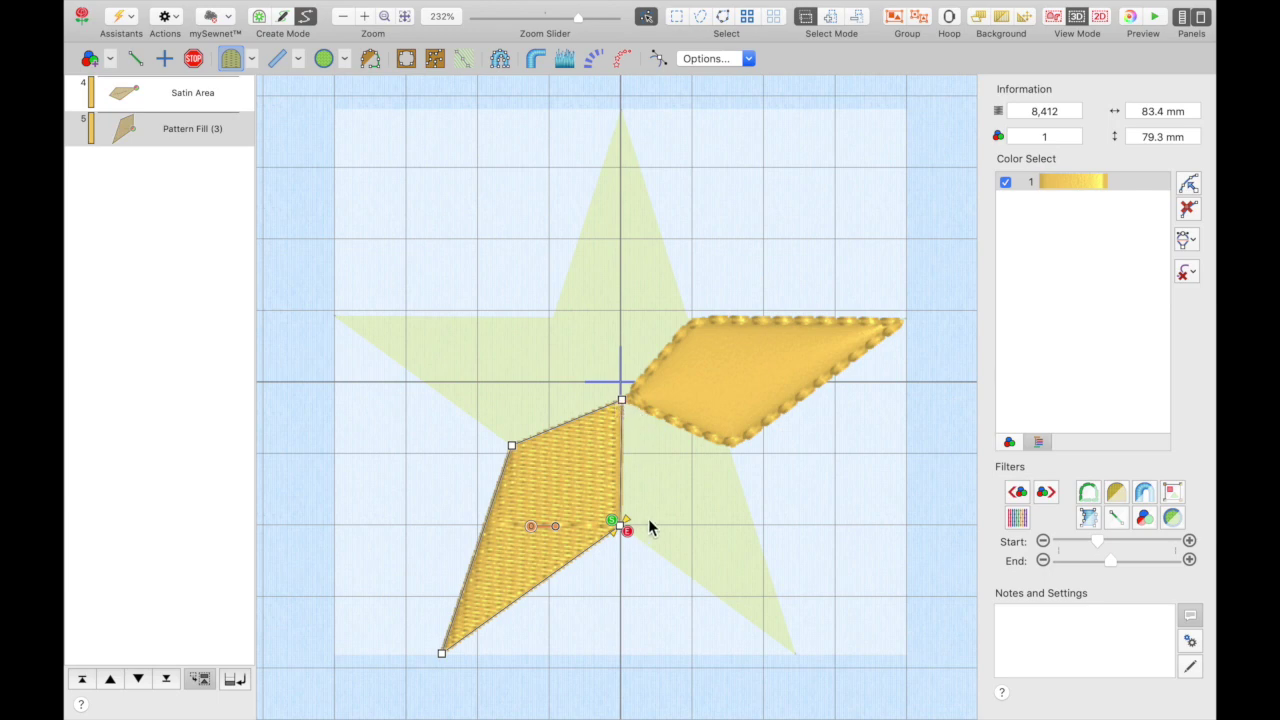
# Step: Open the properties of Pattern Fill (3) and browse its fill patterns
pyautogui.rightClick(200, 142)
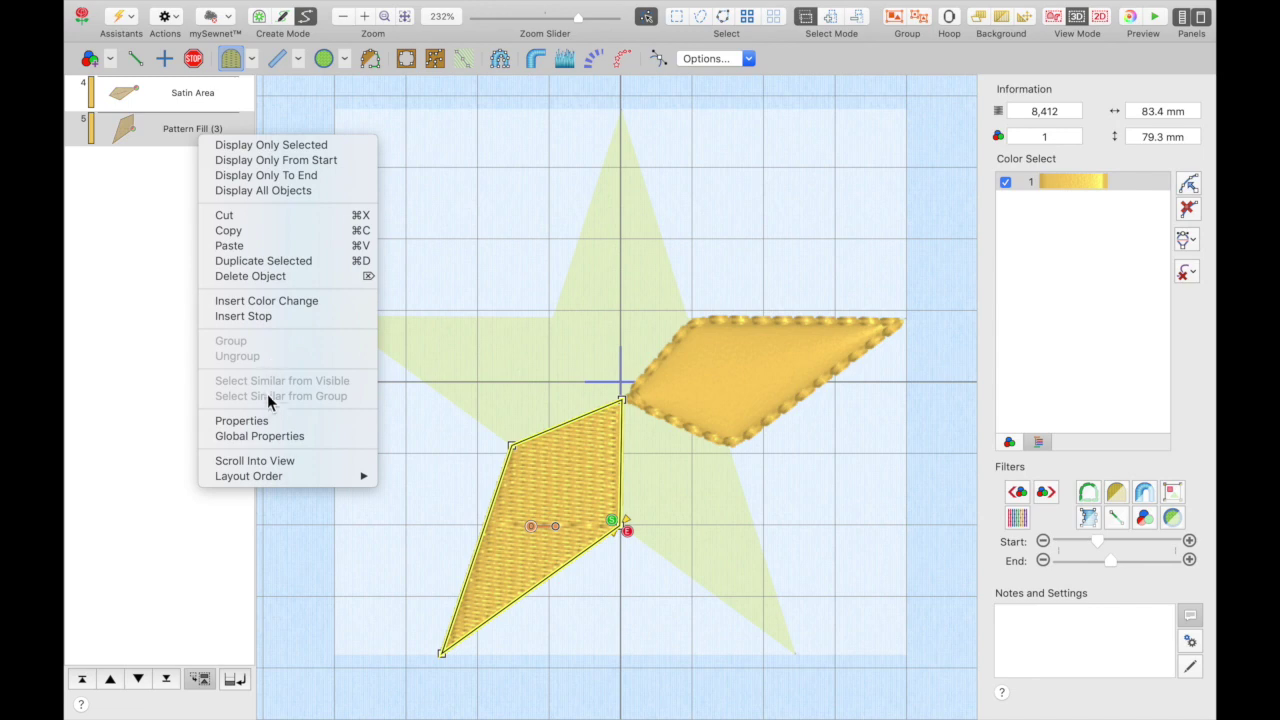
pyautogui.click(267, 420)
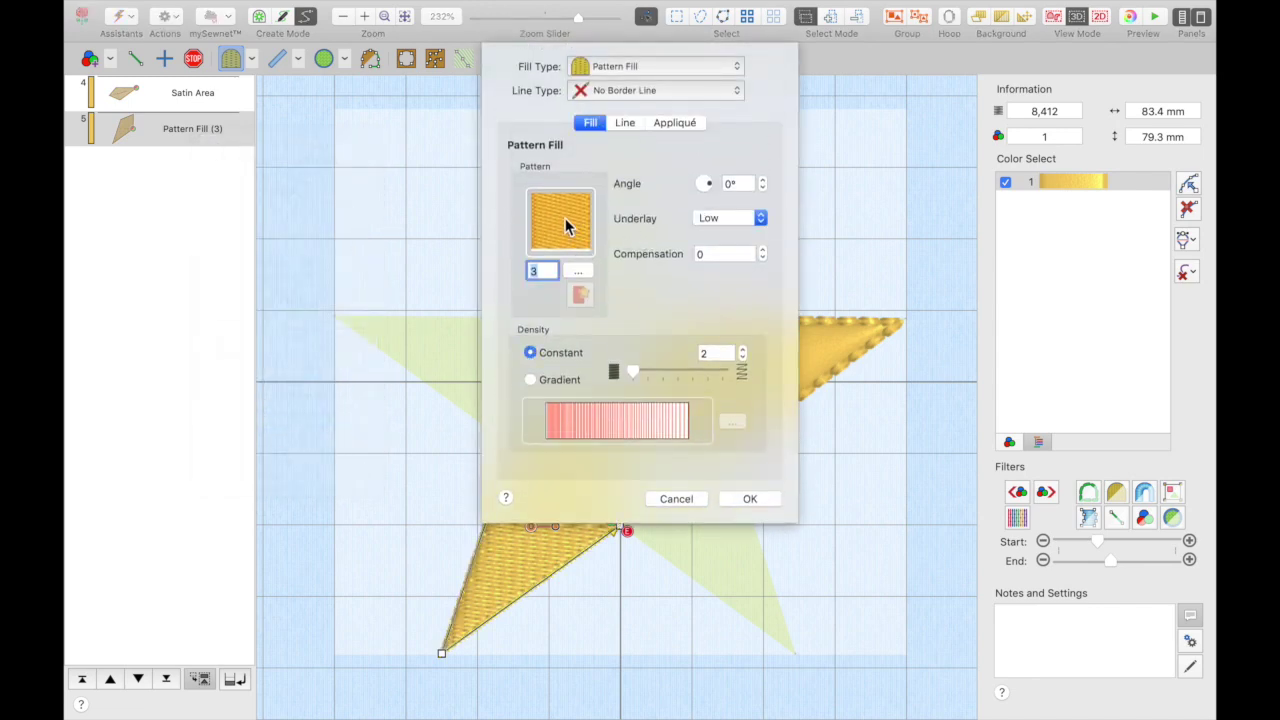
pyautogui.click(579, 270)
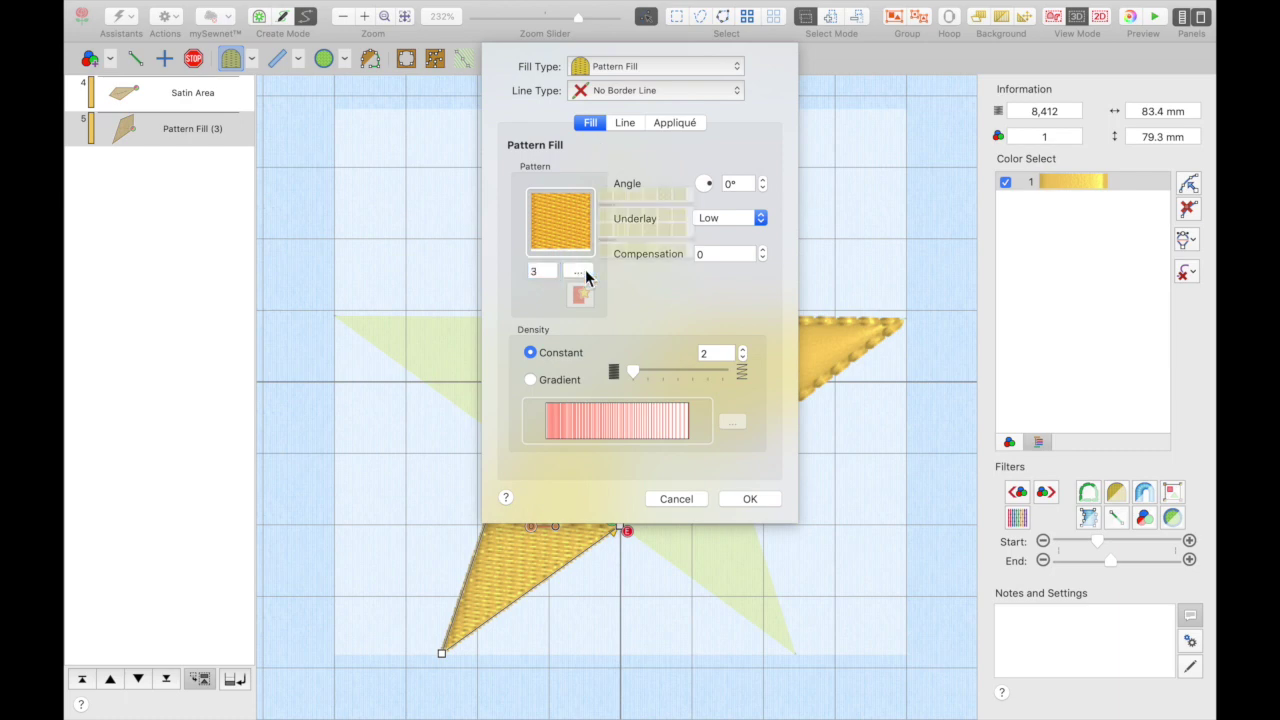
pyautogui.scroll(-2, 683, 251)
pyautogui.scroll(-6, 683, 251)
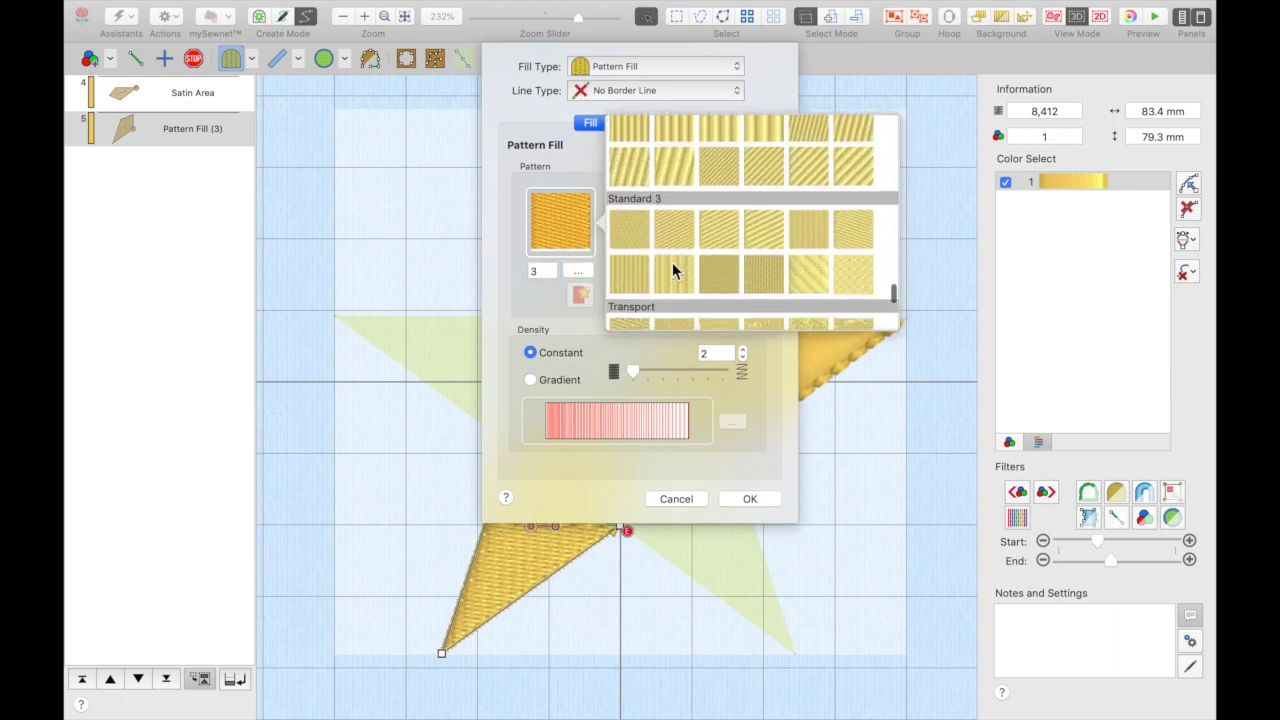
pyautogui.click(673, 270)
# Step: Change the piece's fill type to Satin Area with pattern number 0 and apply it
pyautogui.click(636, 68)
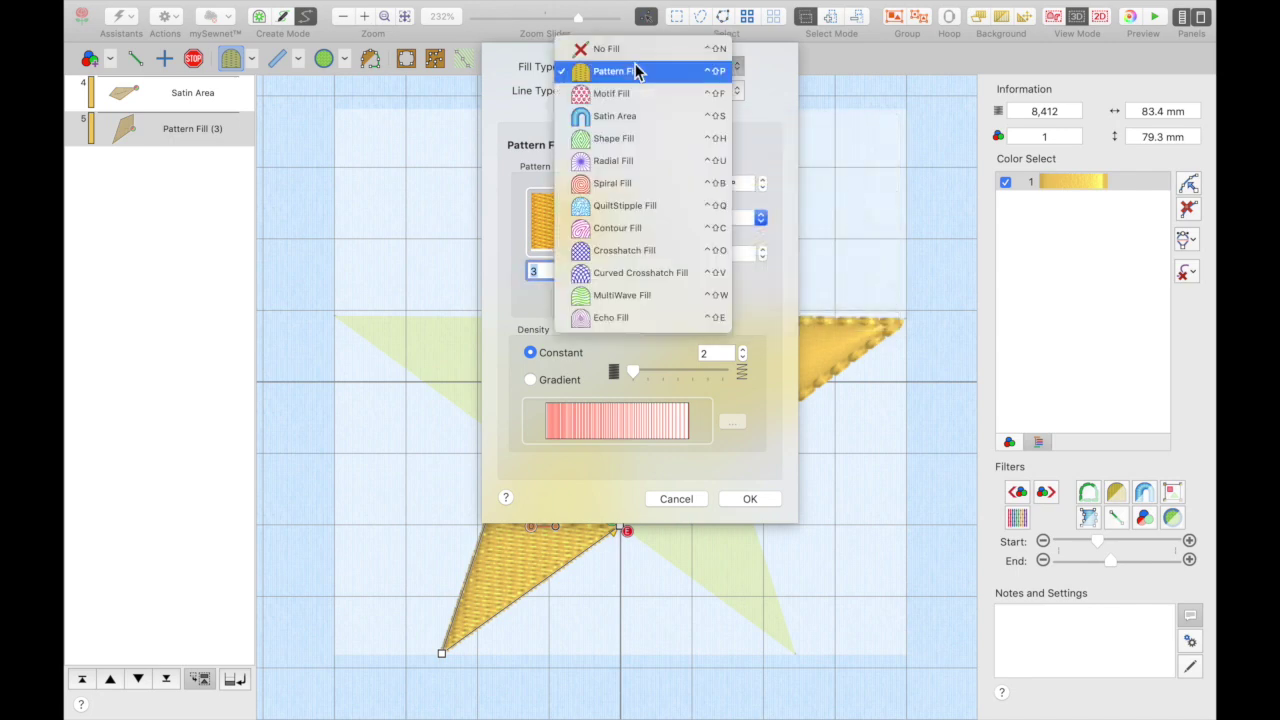
pyautogui.click(628, 116)
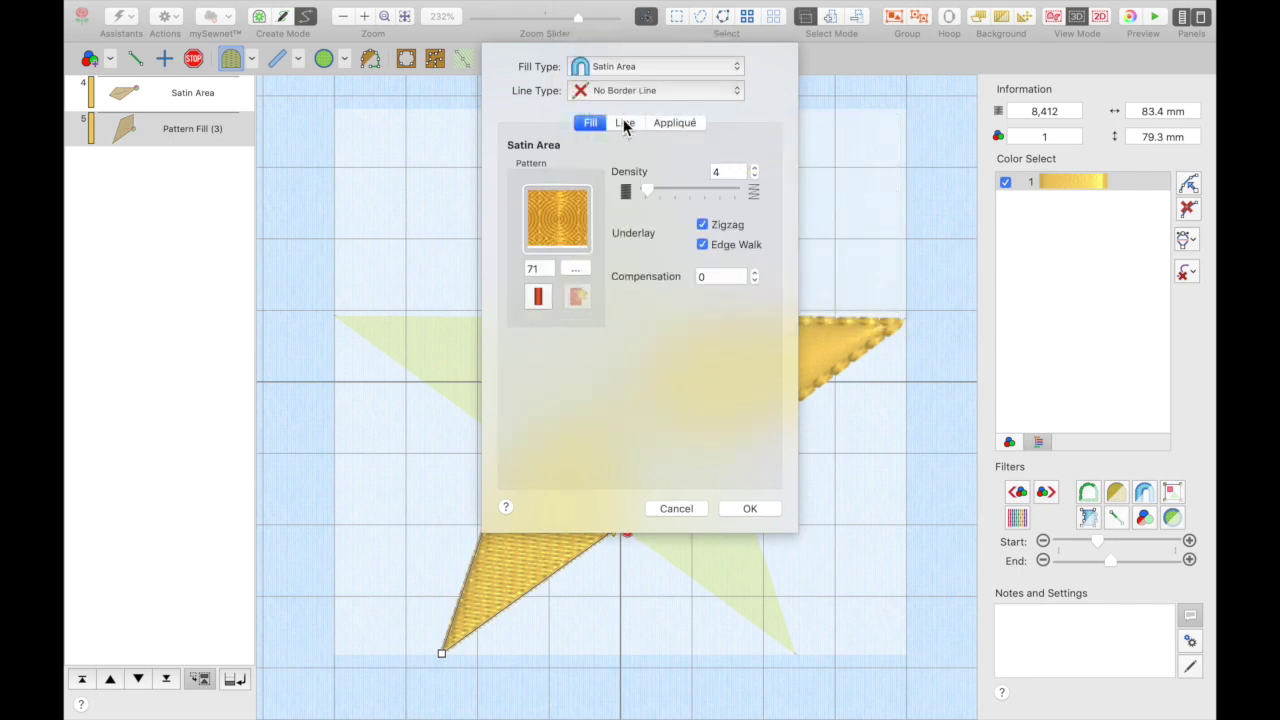
pyautogui.click(574, 270)
pyautogui.scroll(-5, 688, 280)
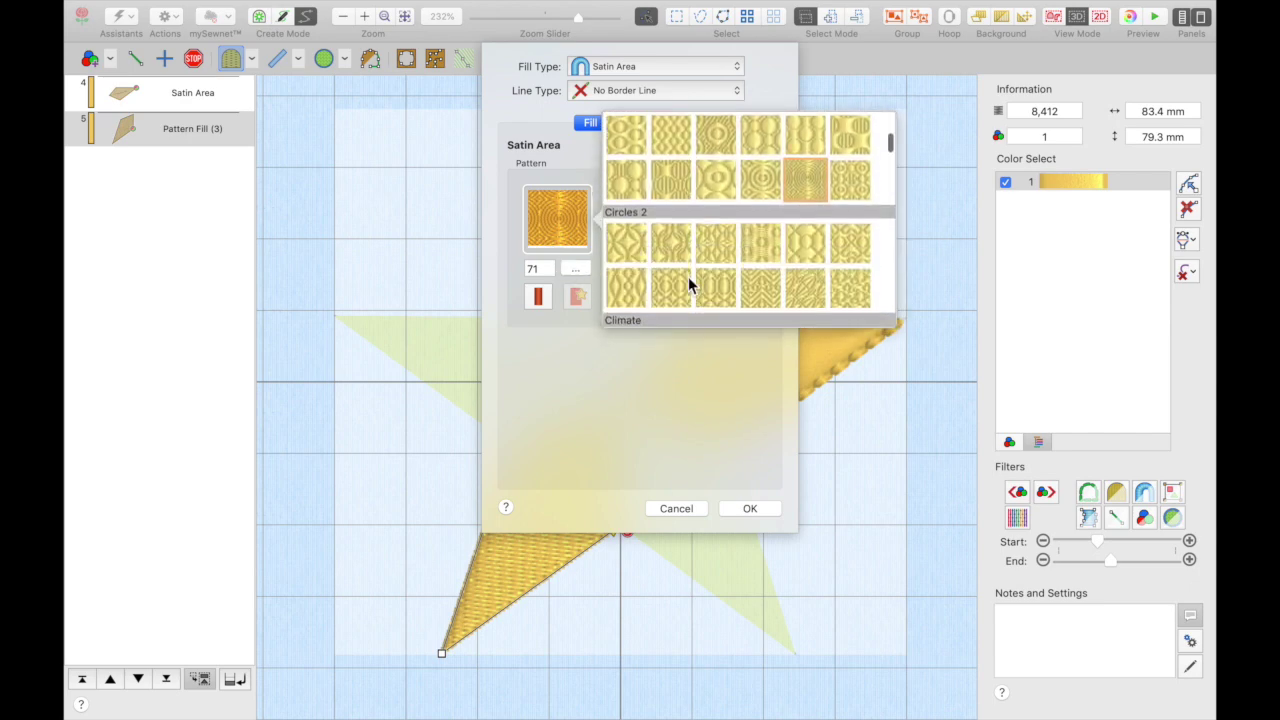
pyautogui.scroll(-3, 688, 276)
pyautogui.click(548, 251)
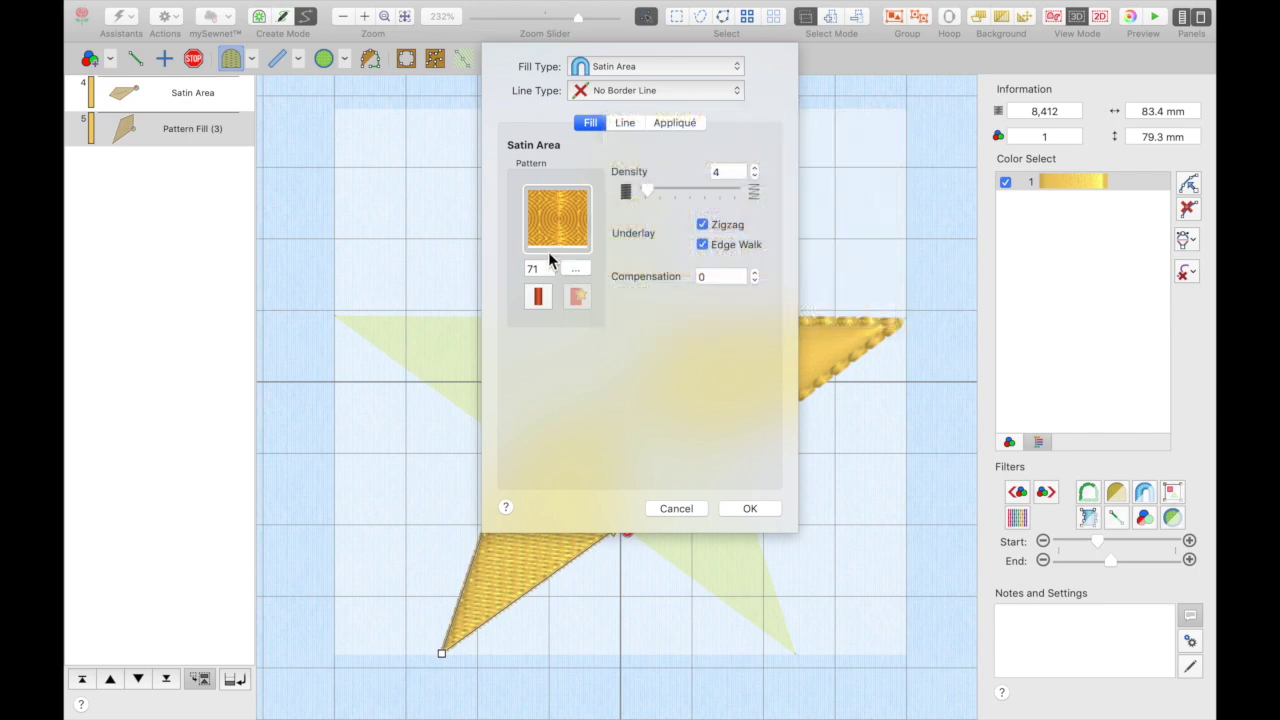
pyautogui.write('0')
pyautogui.click(740, 509)
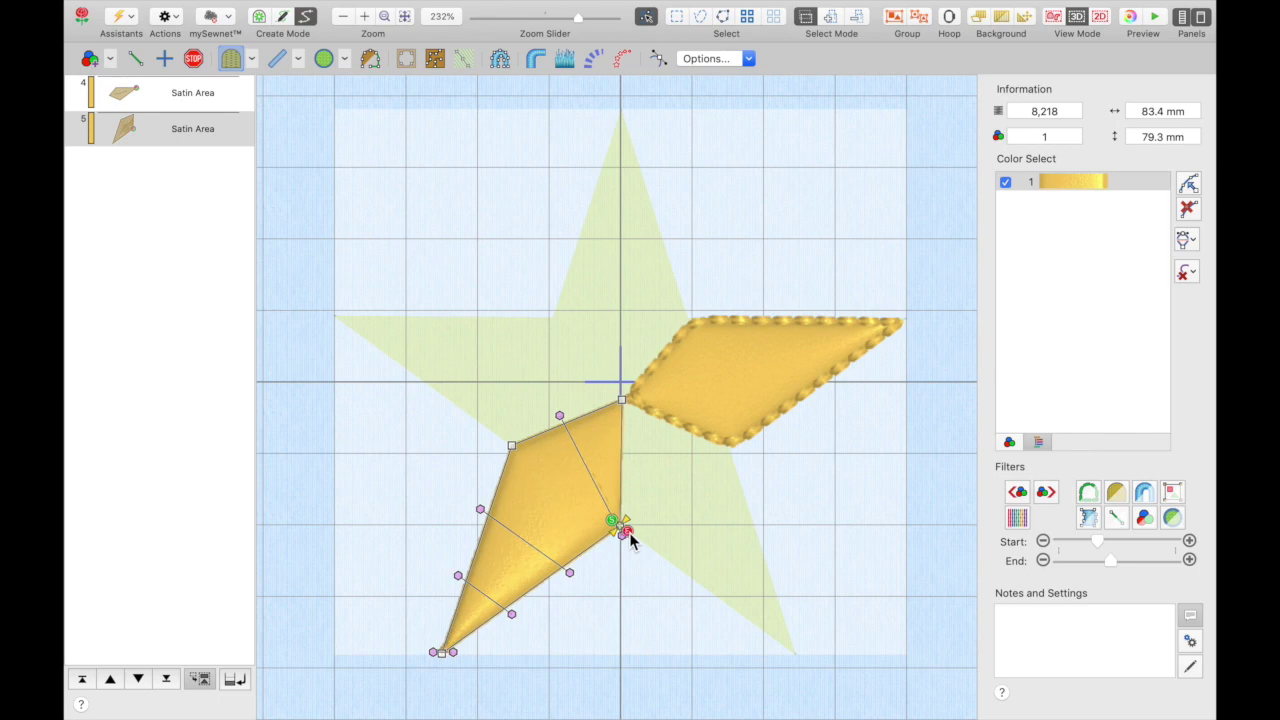
# Step: Drag the lower-left satin point's stitch start, end and angle handles so stitching ends at the star's centre
pyautogui.moveTo(628, 532); pyautogui.dragTo(625, 392)
pyautogui.moveTo(612, 521); pyautogui.dragTo(442, 662)
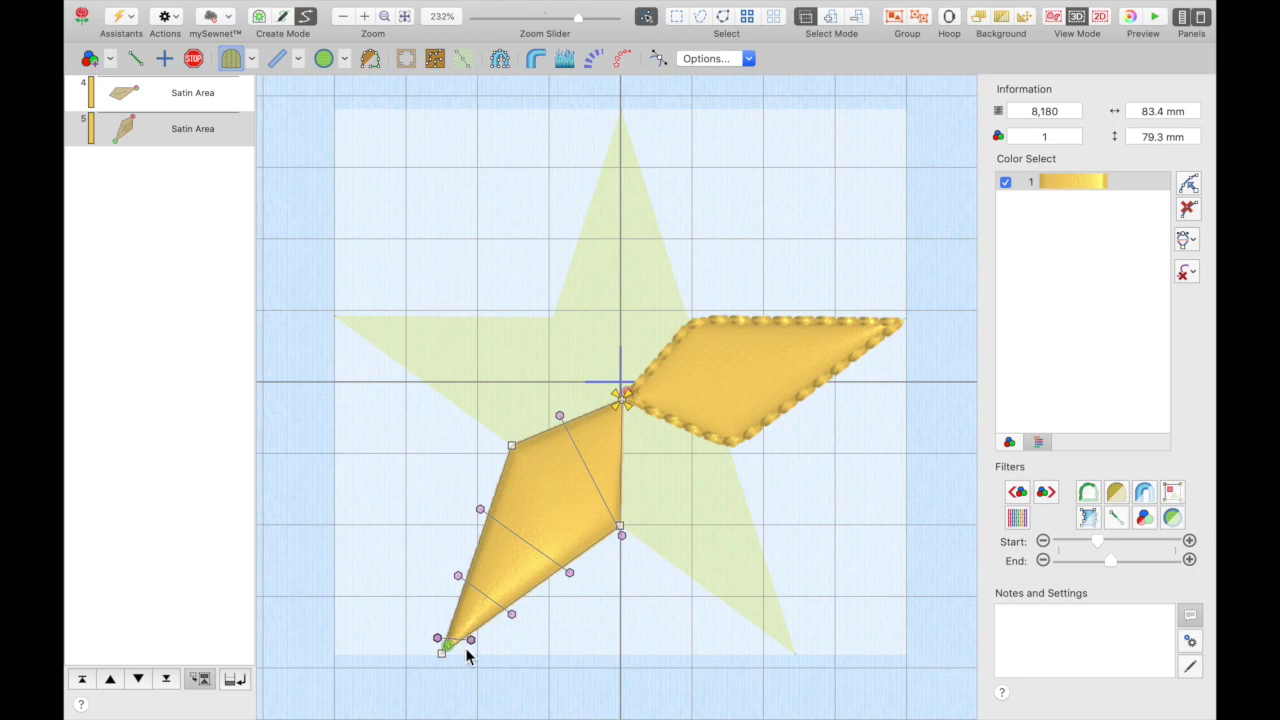
pyautogui.moveTo(438, 638); pyautogui.dragTo(443, 630)
pyautogui.moveTo(560, 418); pyautogui.dragTo(514, 439)
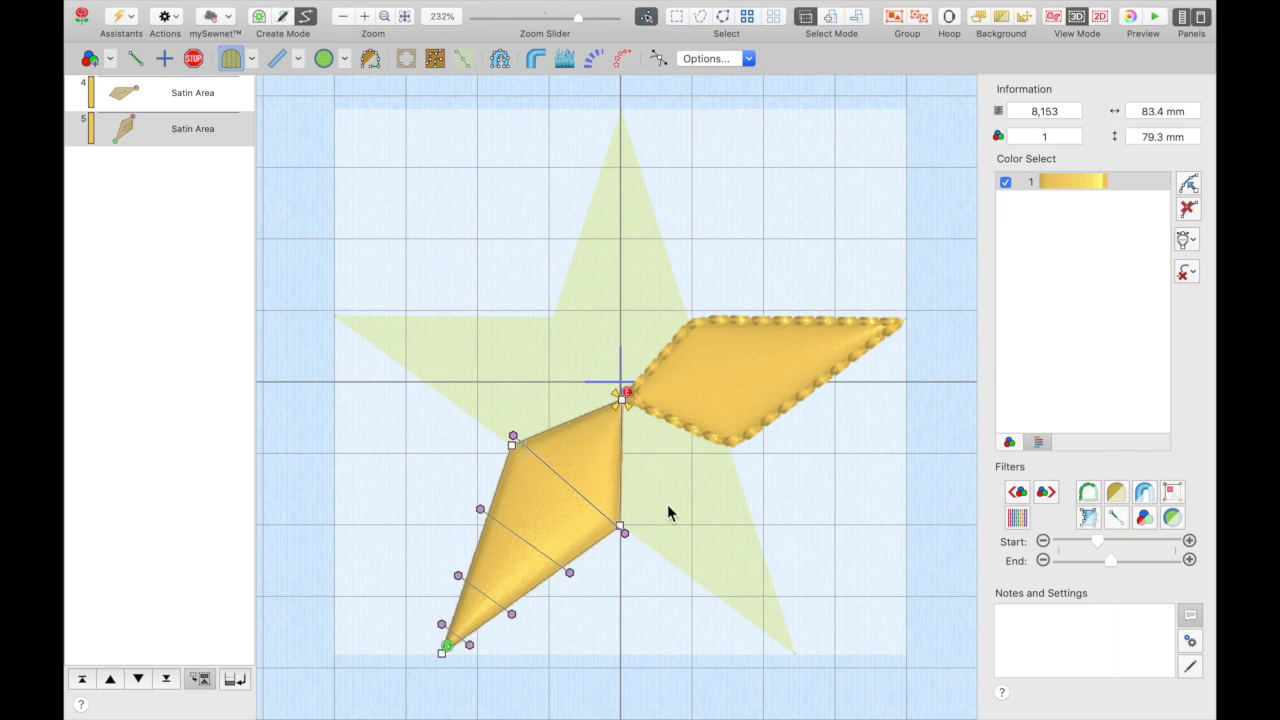
pyautogui.moveTo(633, 528); pyautogui.dragTo(632, 528)
pyautogui.rightClick(195, 140)
# Step: Give the lower-left Satin Area a Motif Line border using Bean Stitches 1 motif 7
pyautogui.click(263, 416)
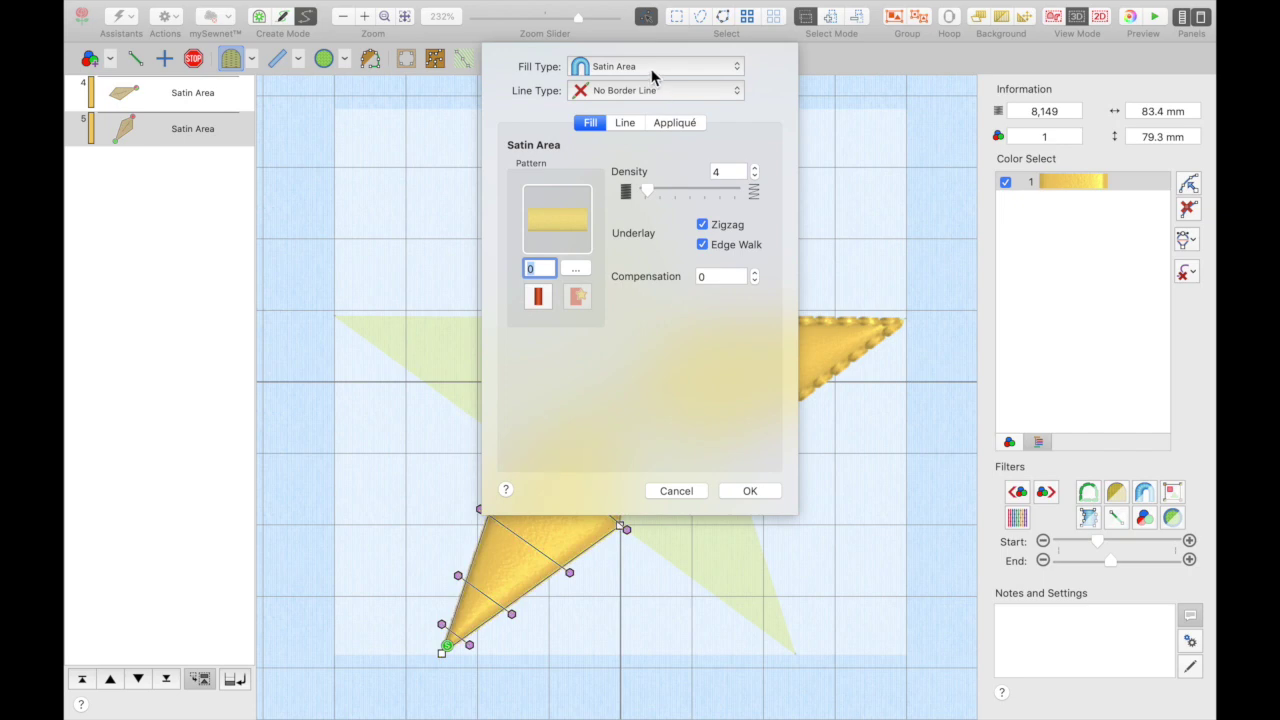
pyautogui.click(645, 91)
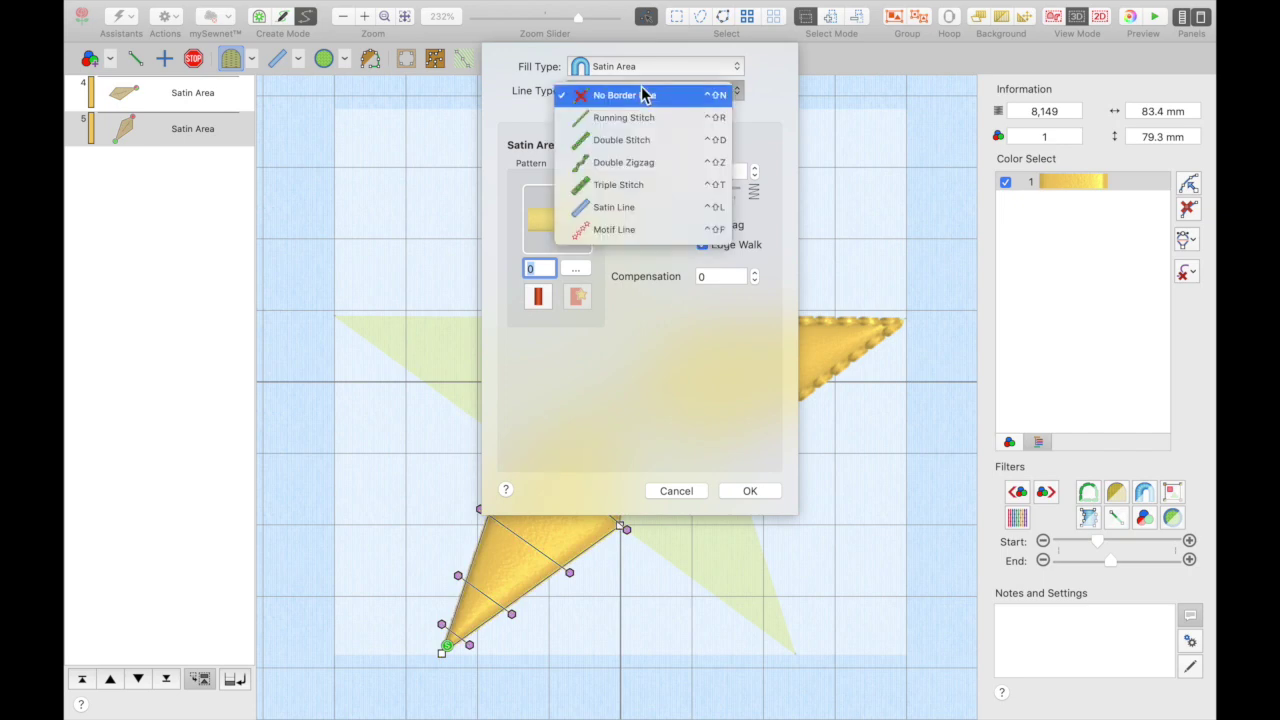
pyautogui.click(618, 232)
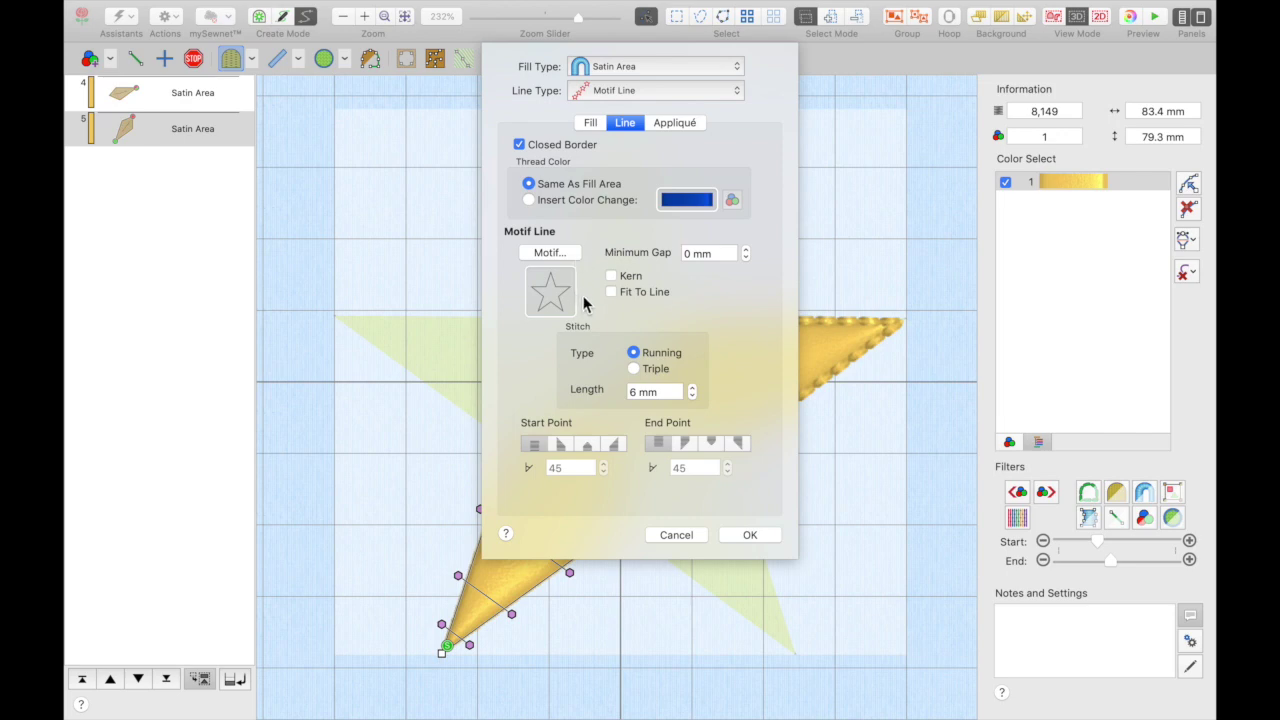
pyautogui.click(565, 254)
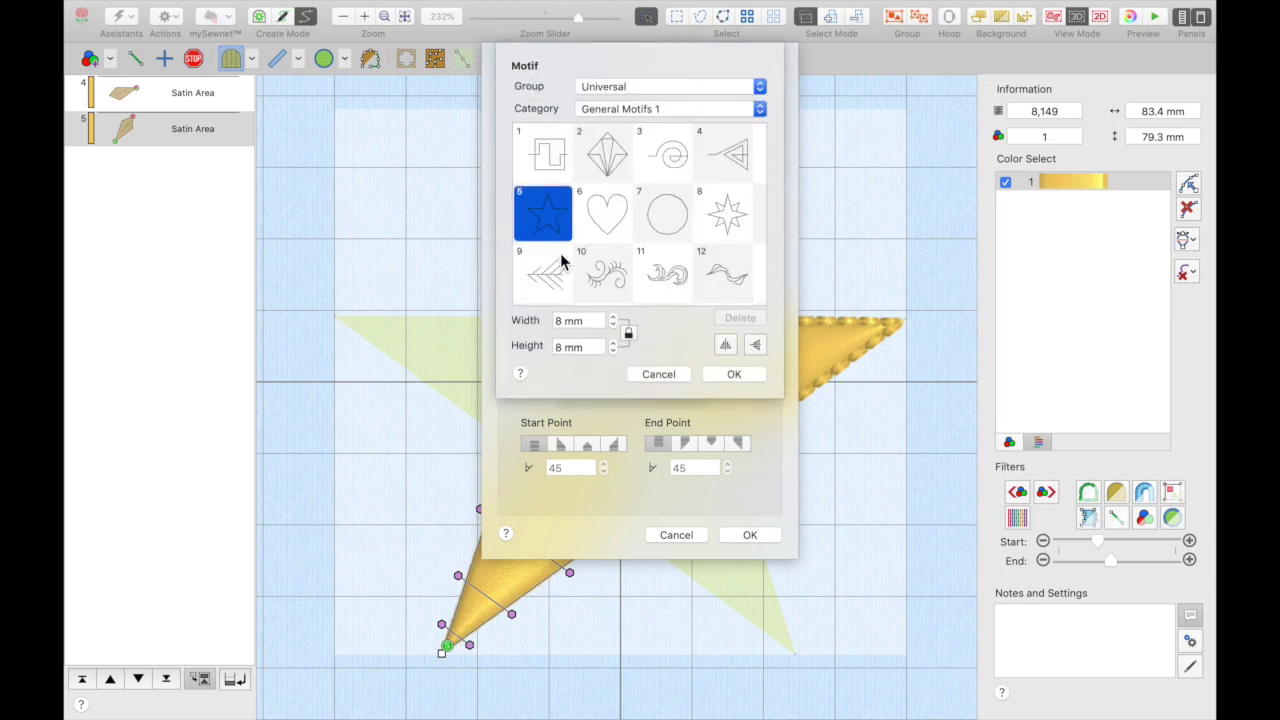
pyautogui.click(640, 88)
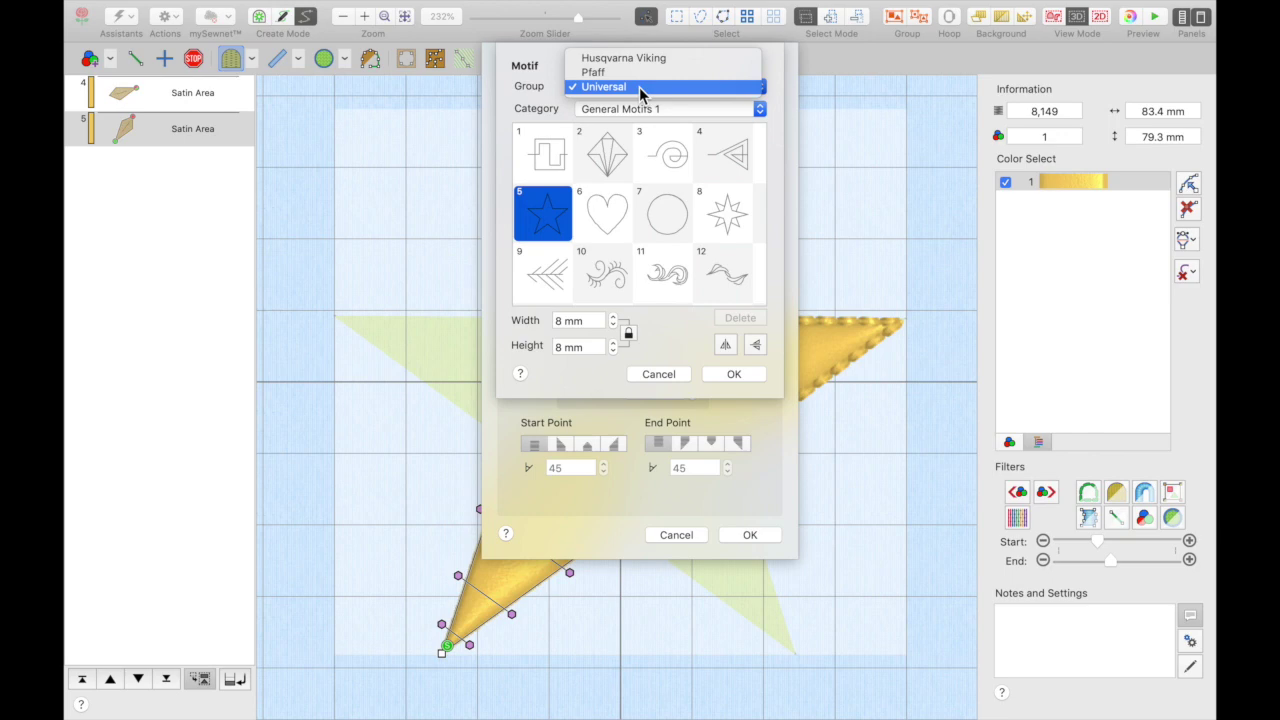
pyautogui.click(640, 88)
pyautogui.click(648, 110)
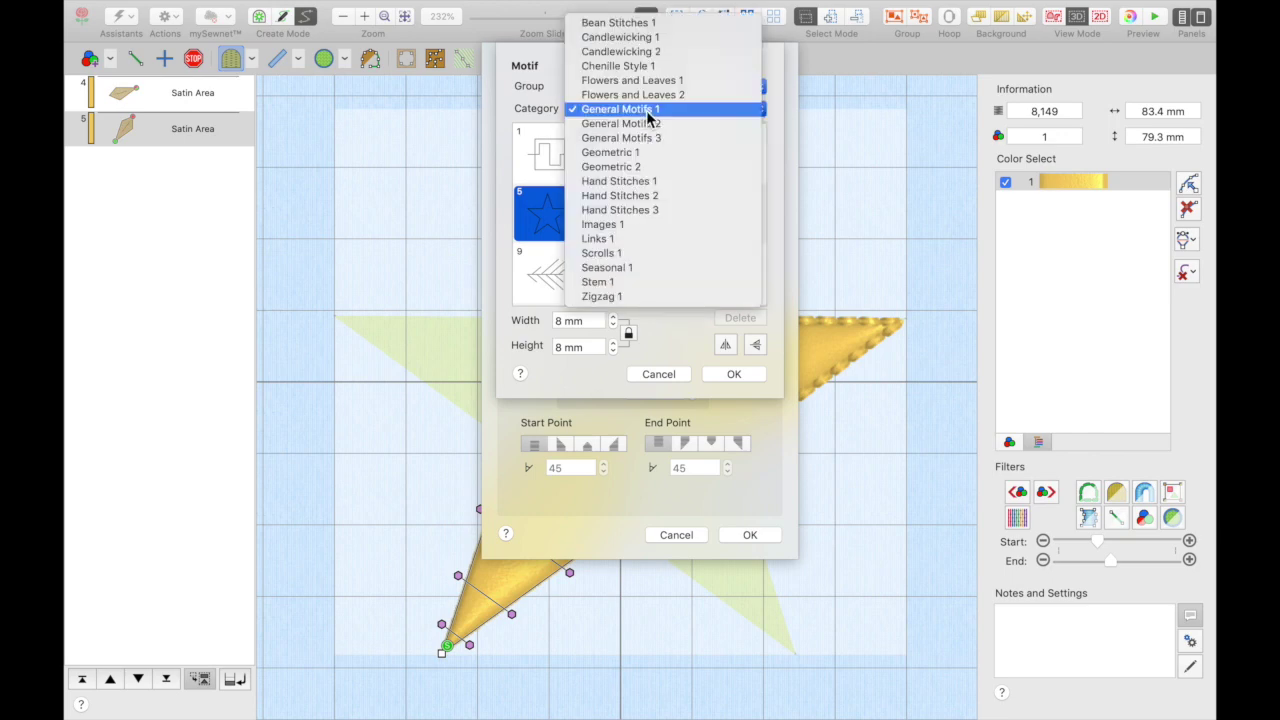
pyautogui.click(668, 22)
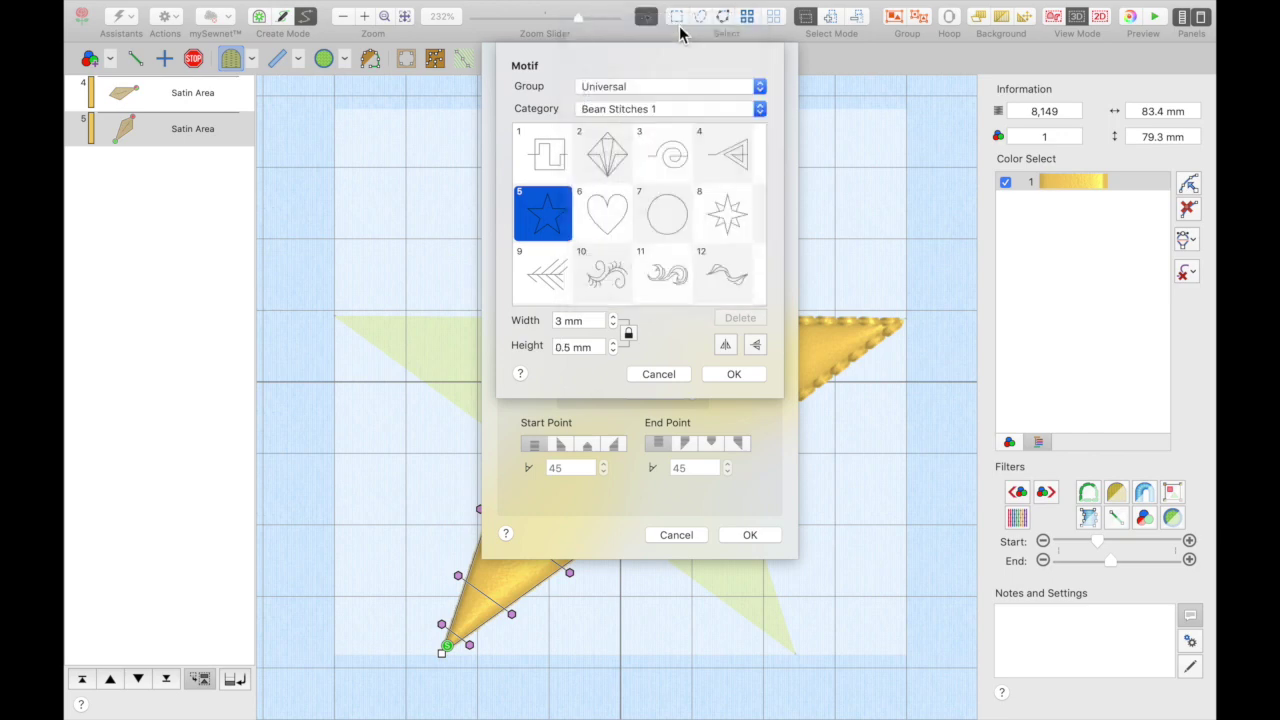
pyautogui.click(666, 218)
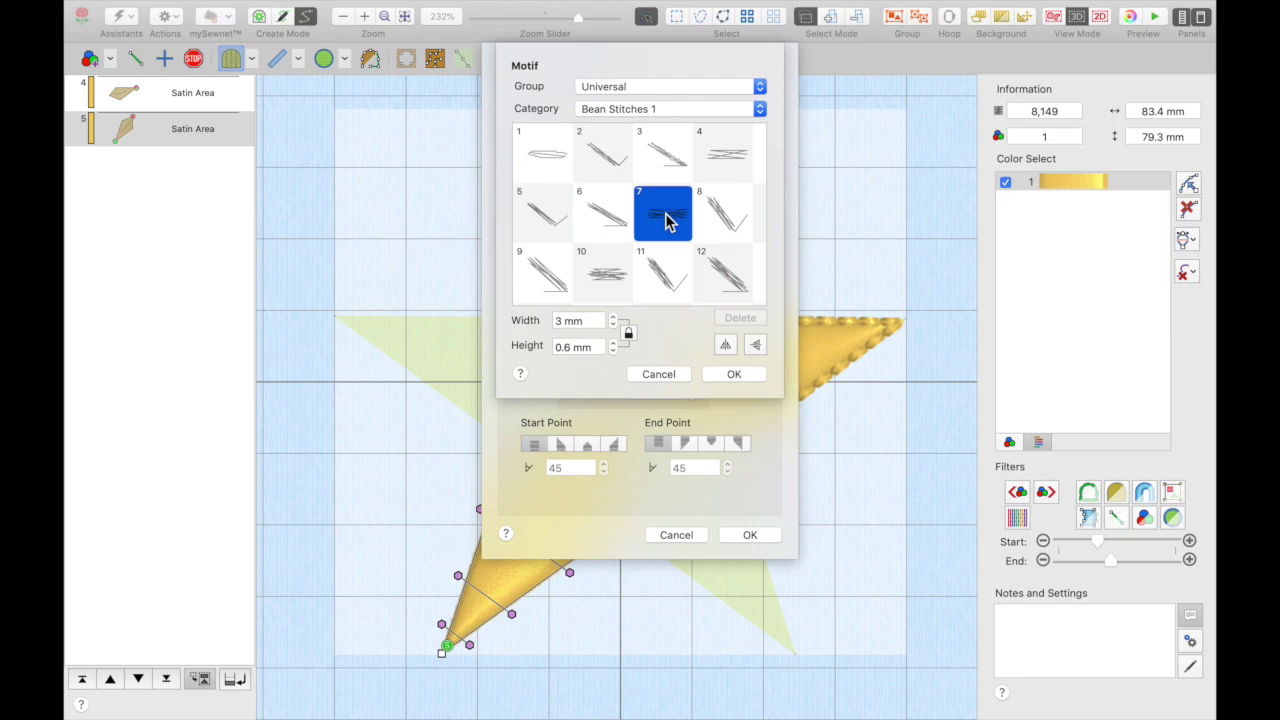
pyautogui.click(737, 374)
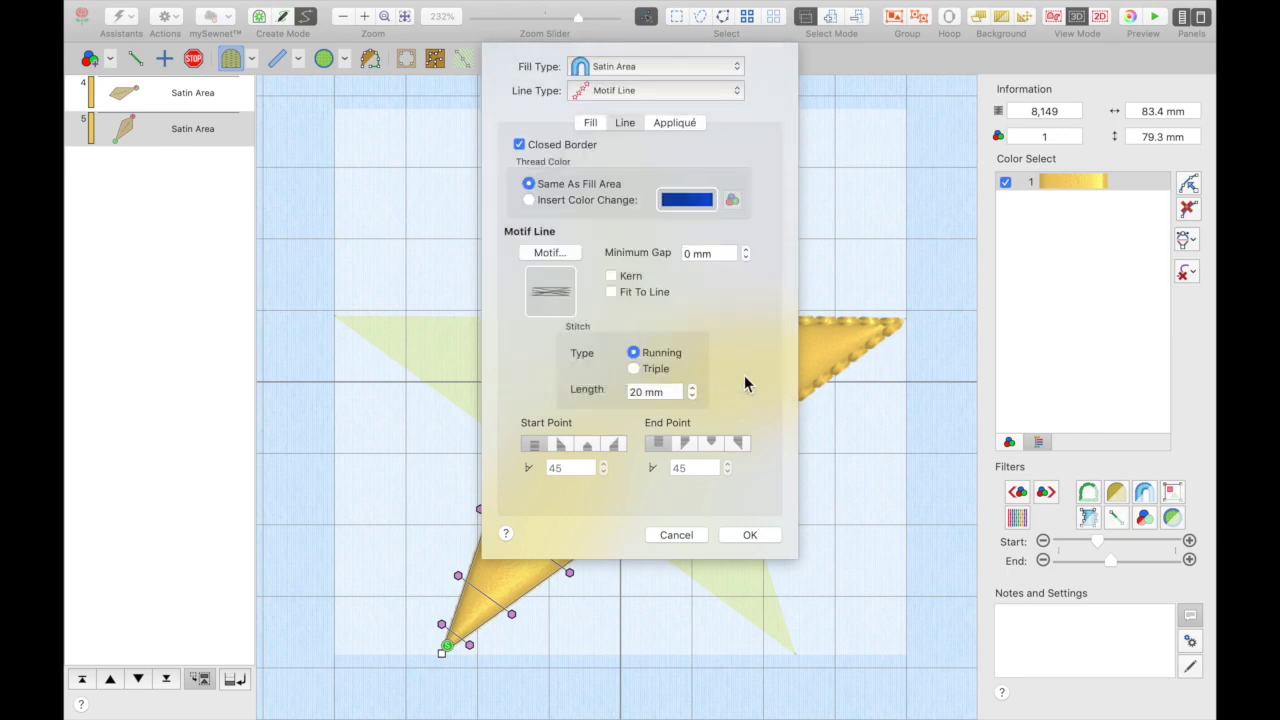
pyautogui.click(758, 535)
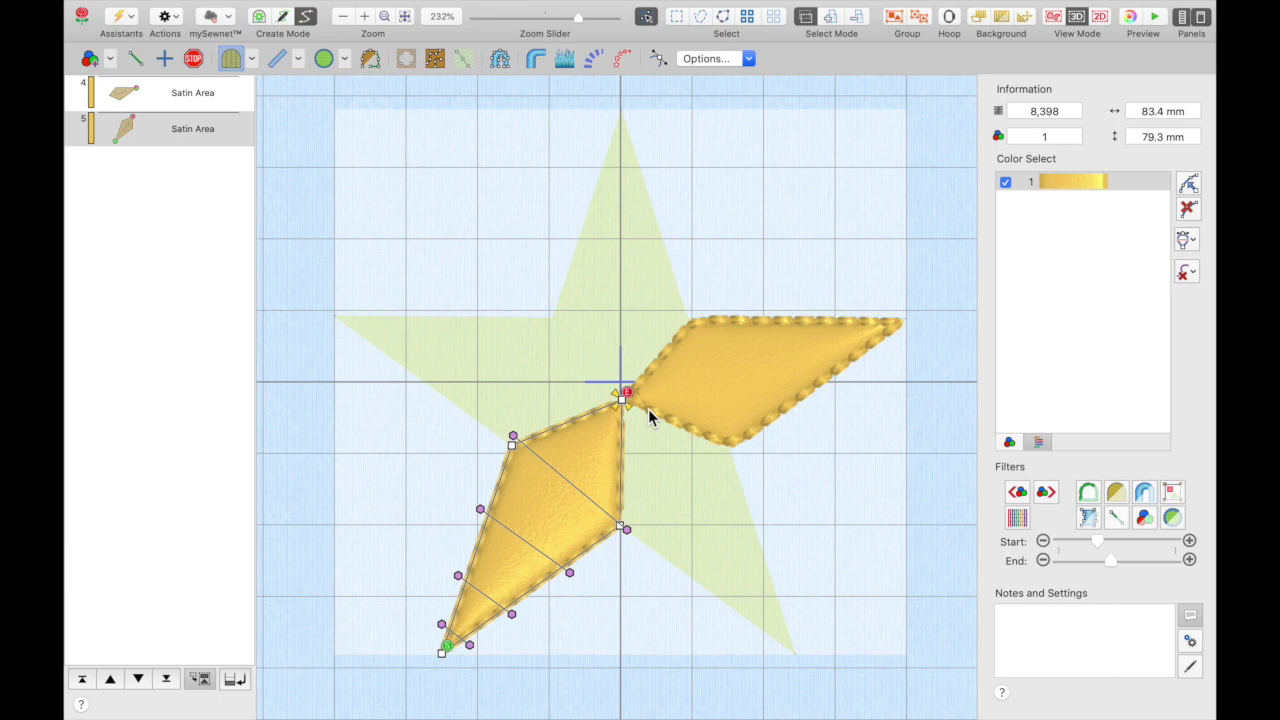
# Step: Display all objects again from the lower-left satin point's menu
pyautogui.click(176, 131)
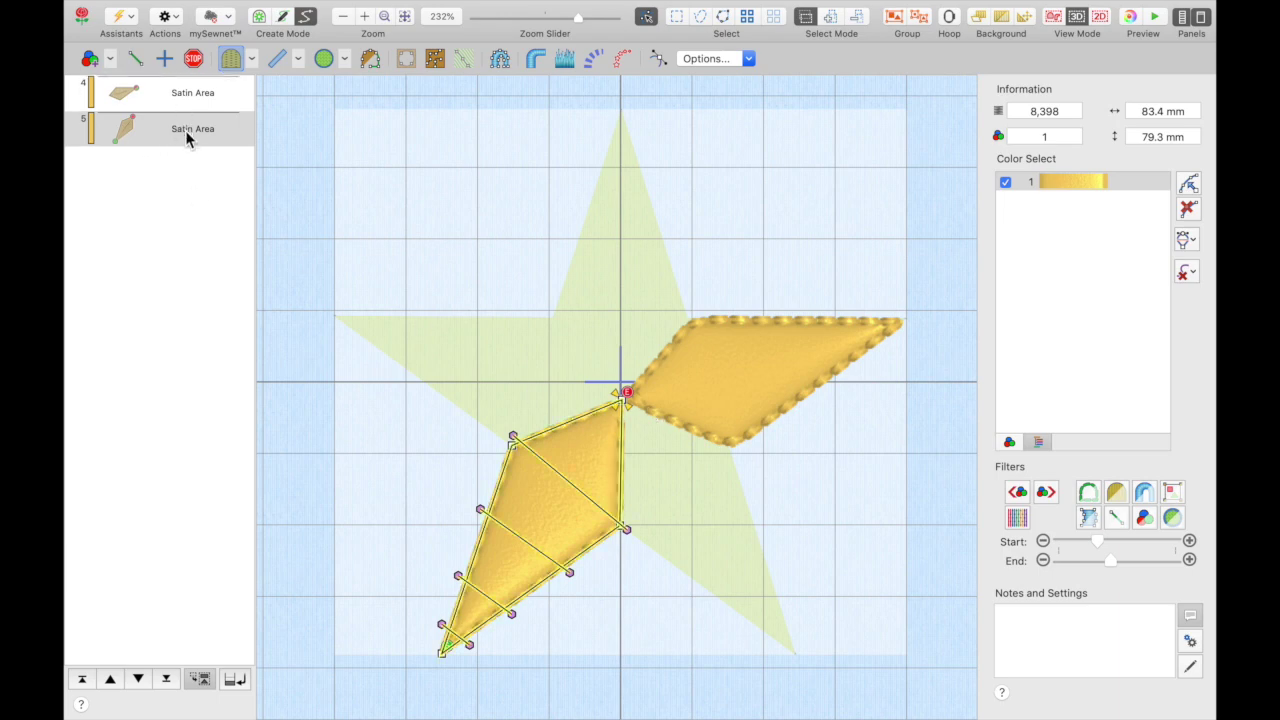
pyautogui.rightClick(185, 130)
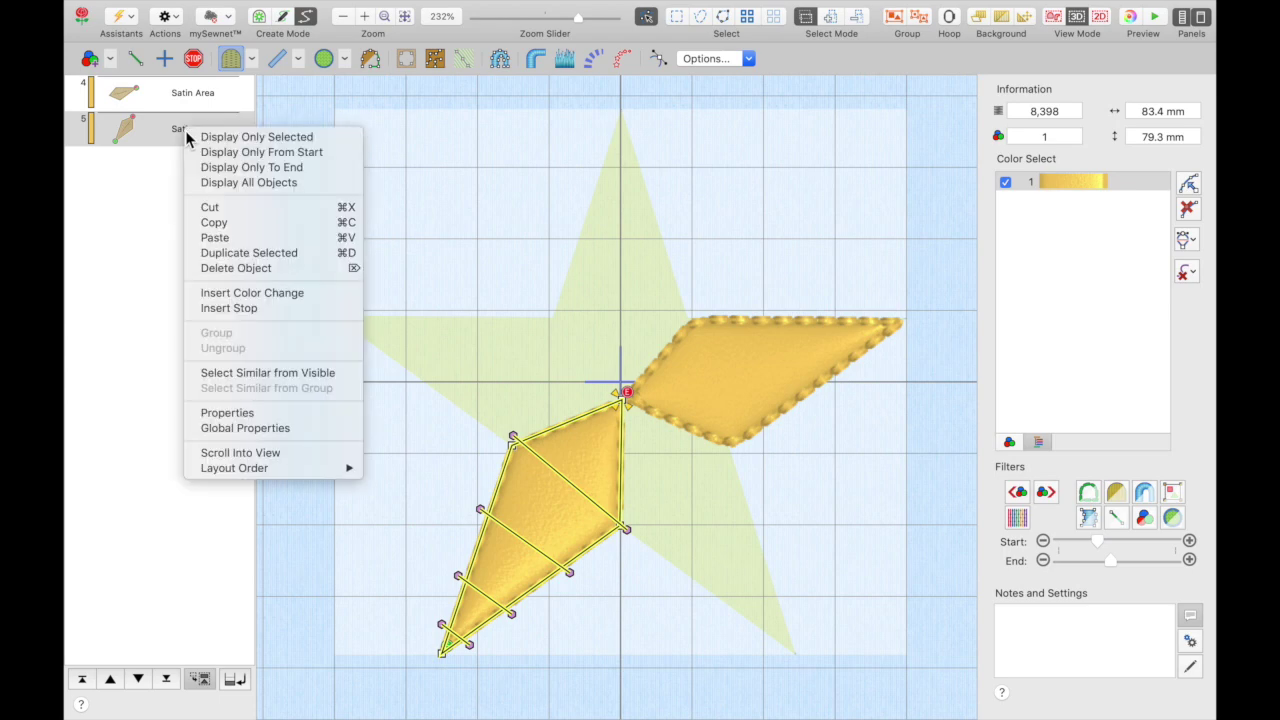
pyautogui.click(227, 182)
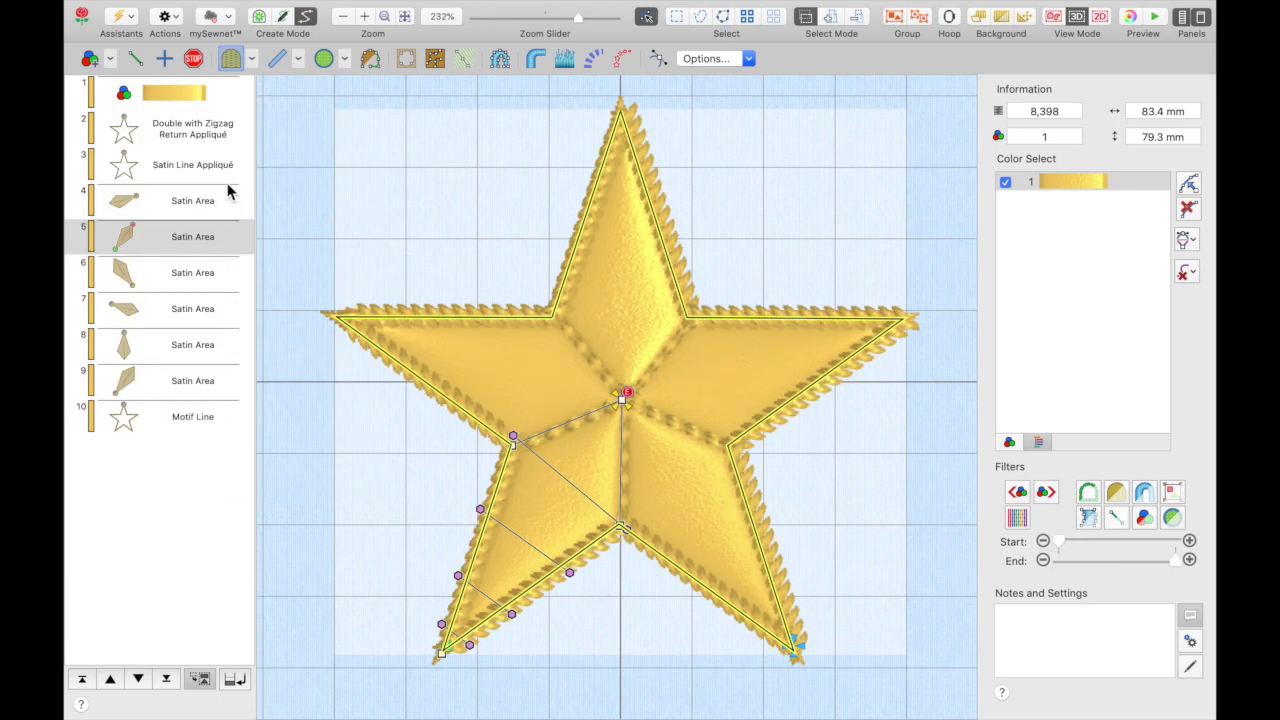
# Step: Show only the star's Motif Line outline on the canvas
pyautogui.click(194, 421)
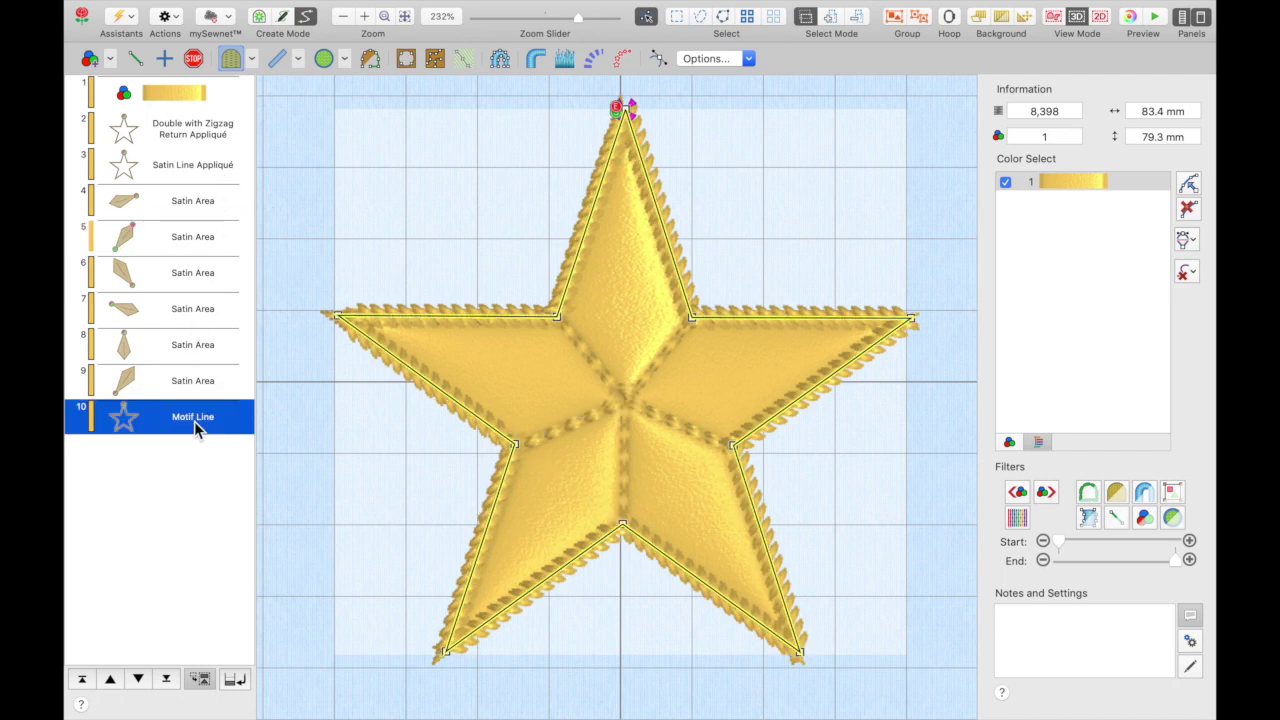
pyautogui.rightClick(194, 421)
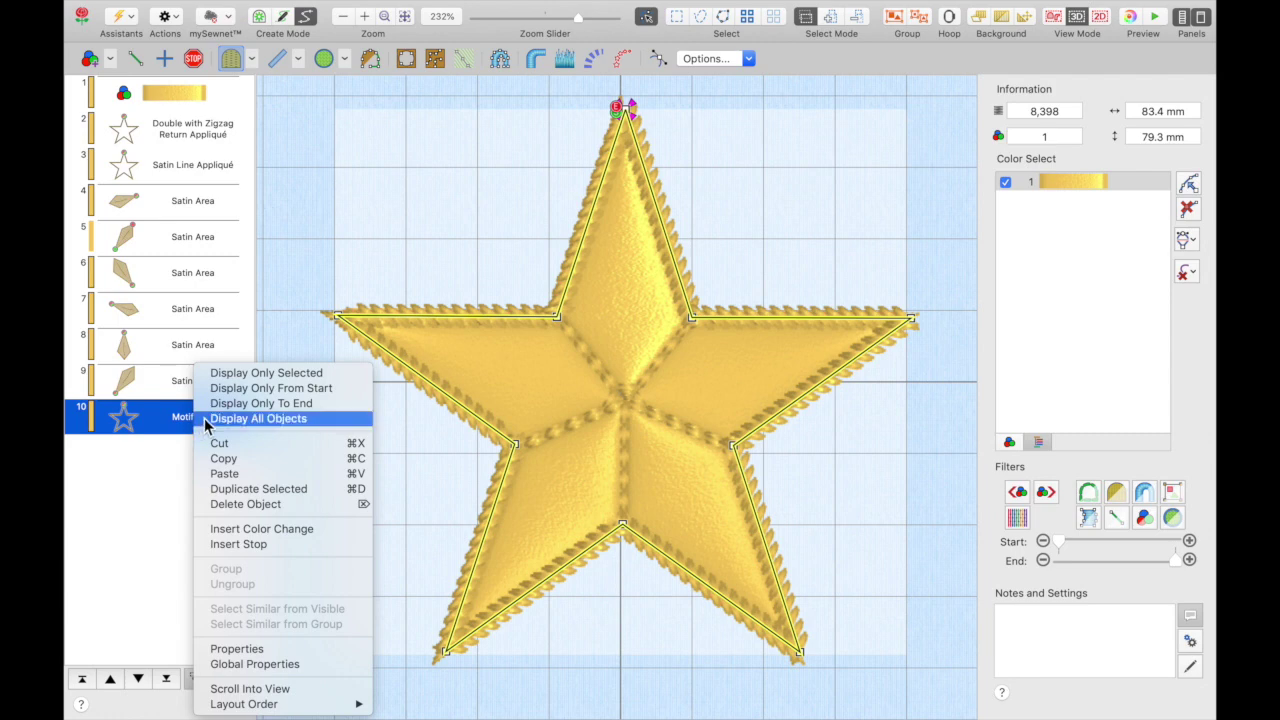
pyautogui.click(236, 379)
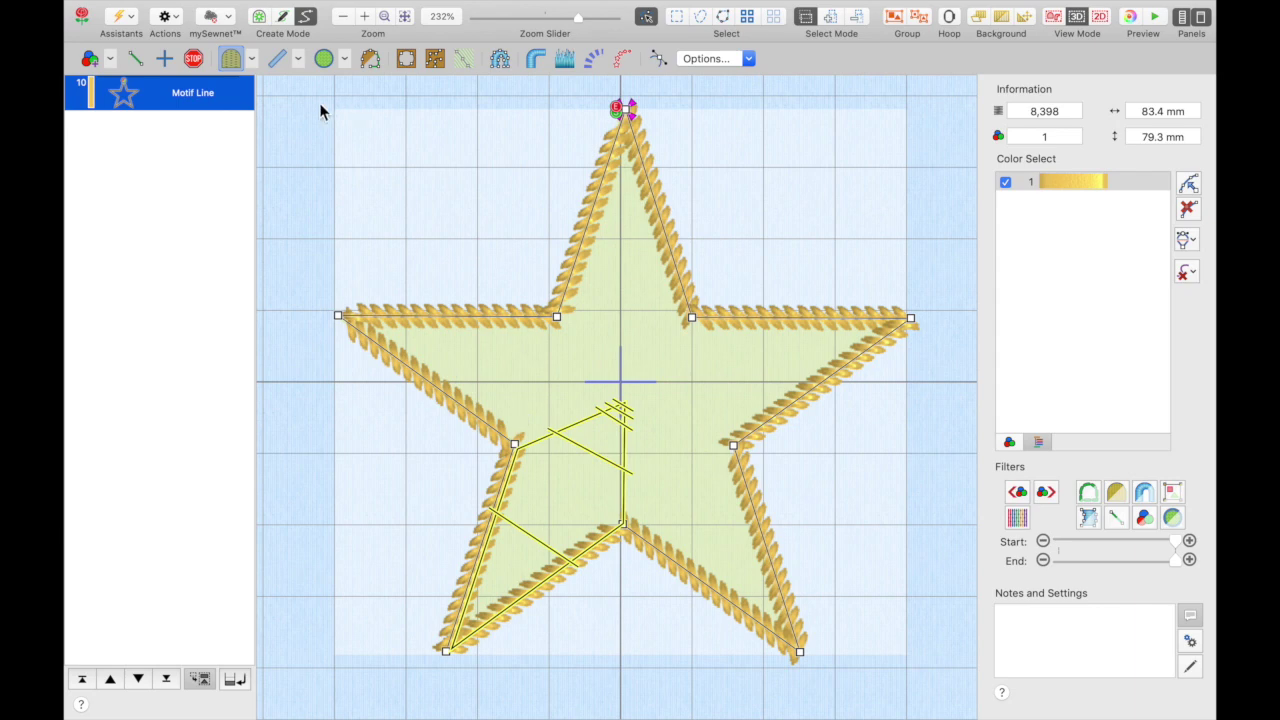
# Step: Change the star's Motif Line outline to bean-stitch motif 15
pyautogui.click(200, 95)
pyautogui.rightClick(200, 95)
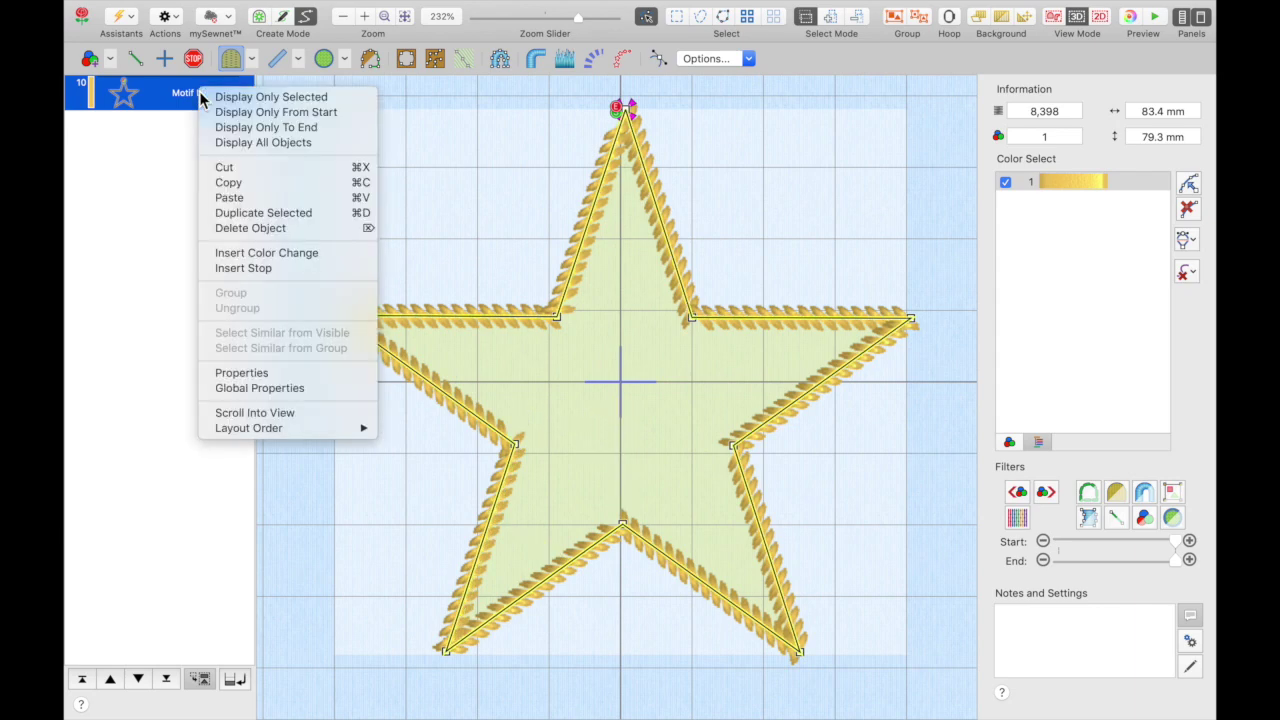
pyautogui.click(246, 375)
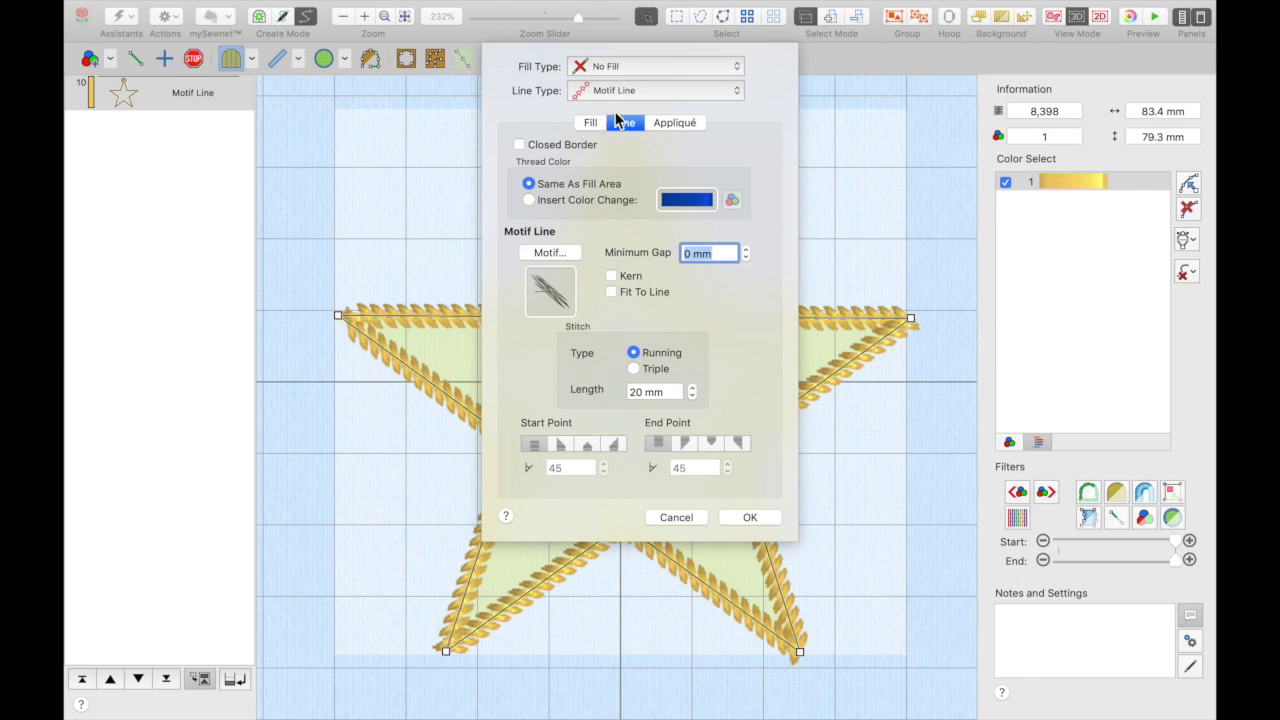
pyautogui.click(563, 256)
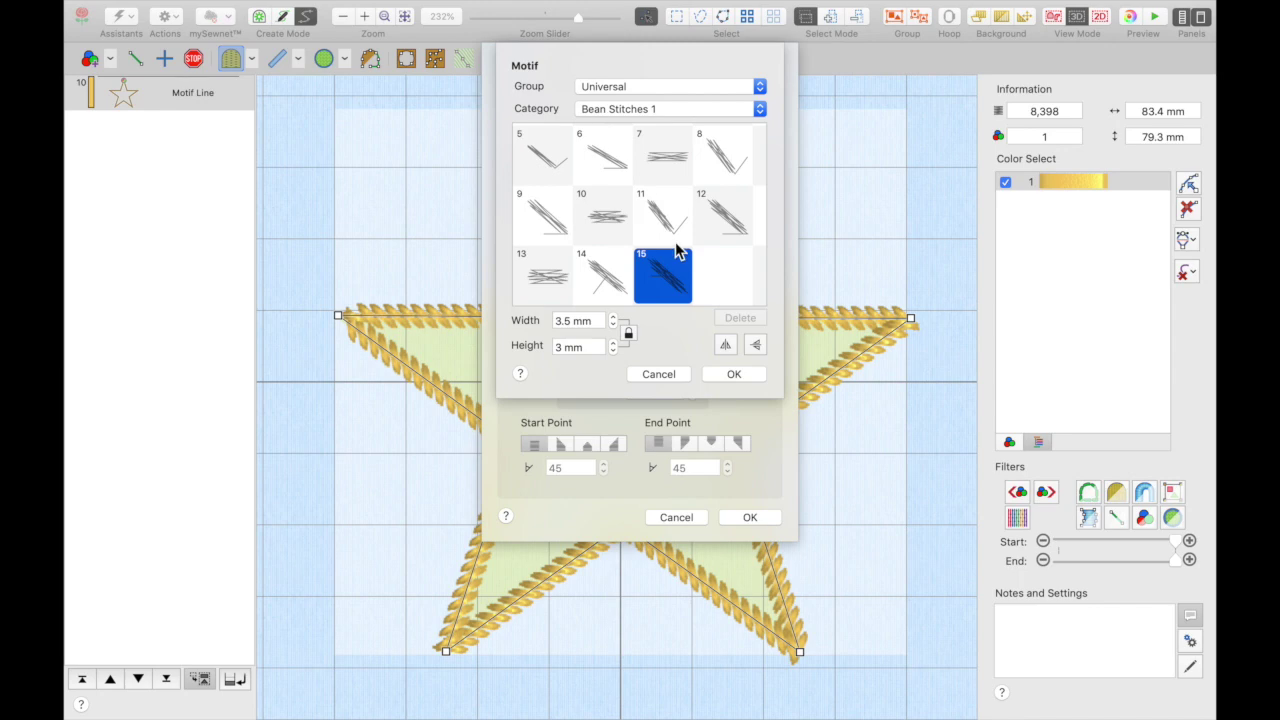
pyautogui.click(734, 376)
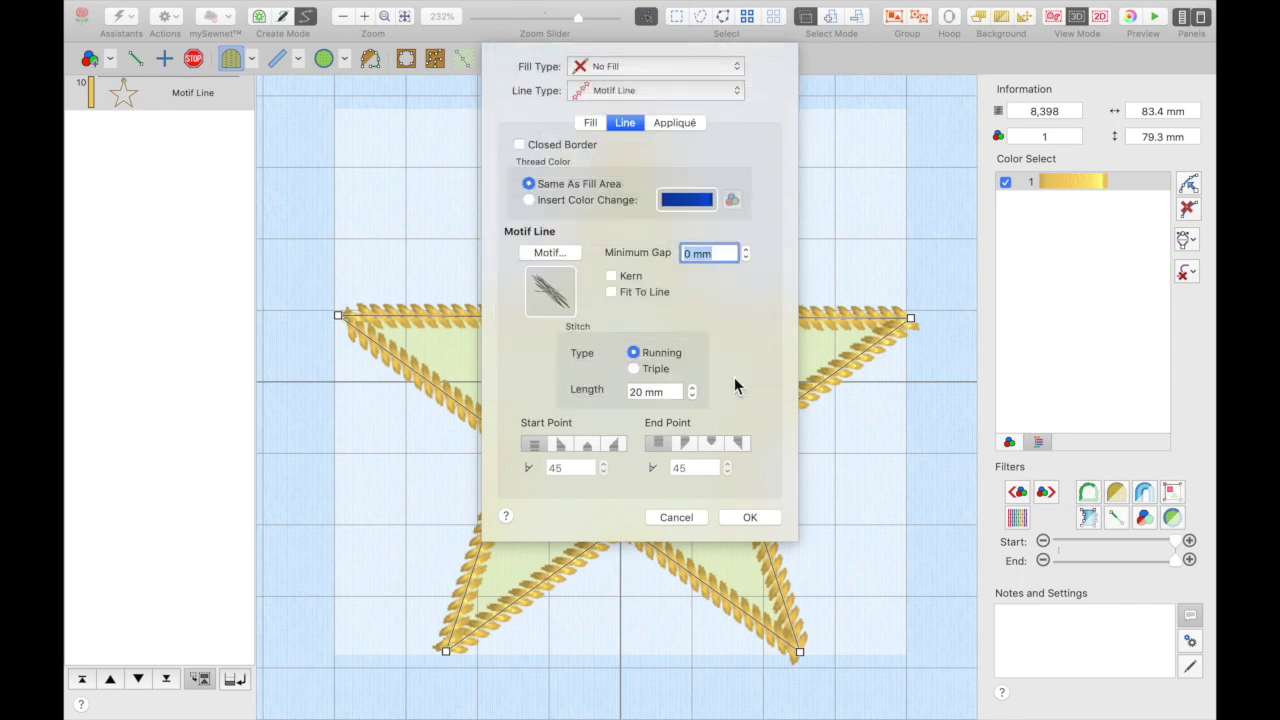
pyautogui.click(740, 515)
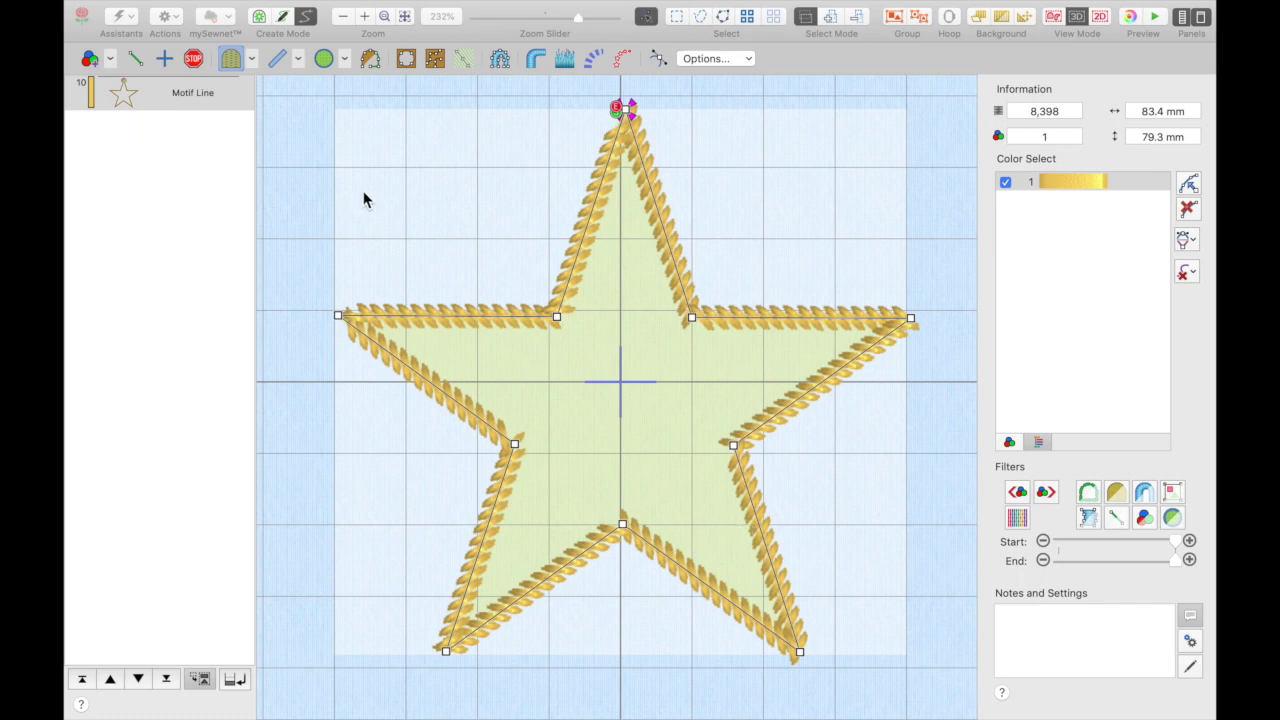
# Step: Display all objects again and delete the extra object, leaving eight objects
pyautogui.click(205, 104)
pyautogui.rightClick(205, 104)
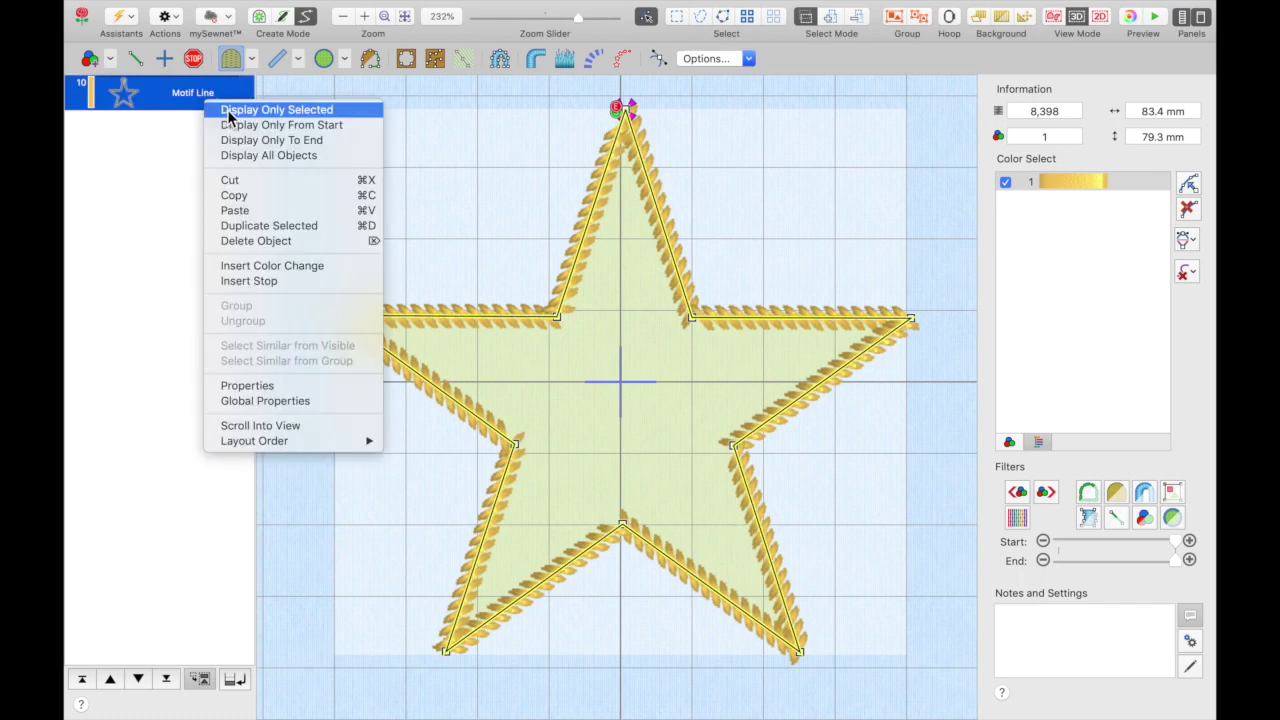
pyautogui.click(256, 154)
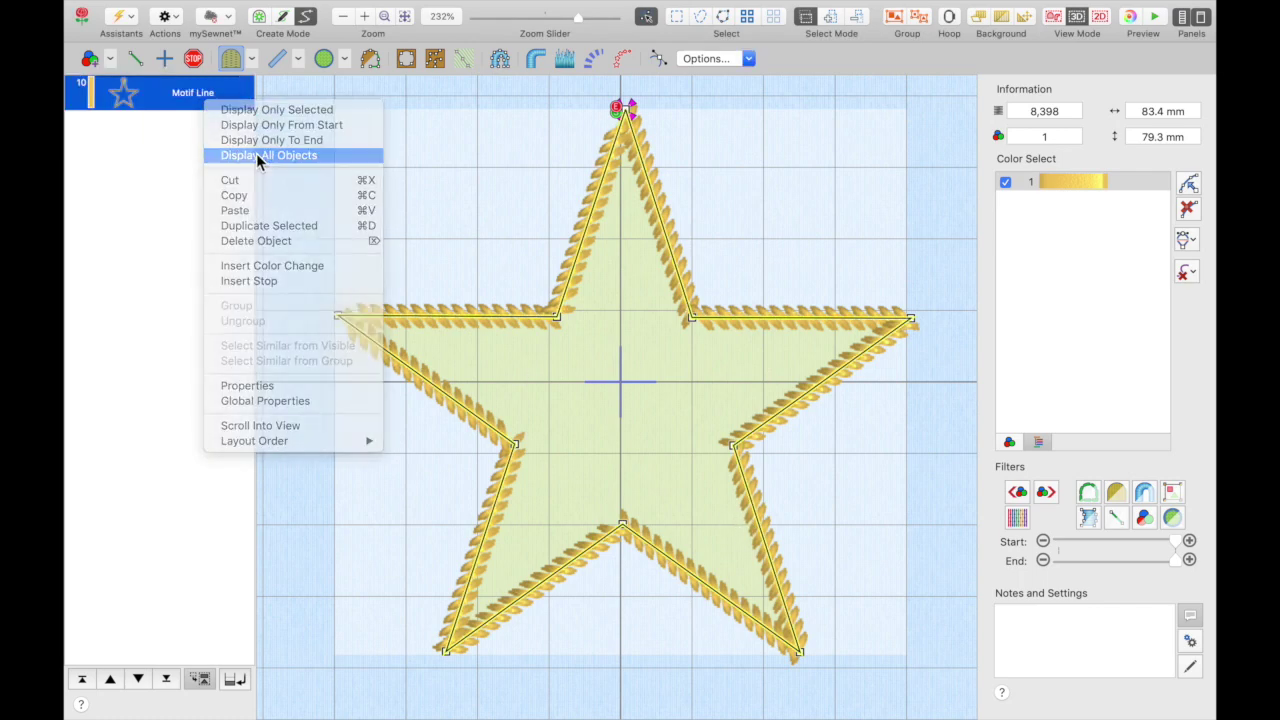
pyautogui.press('Delete')
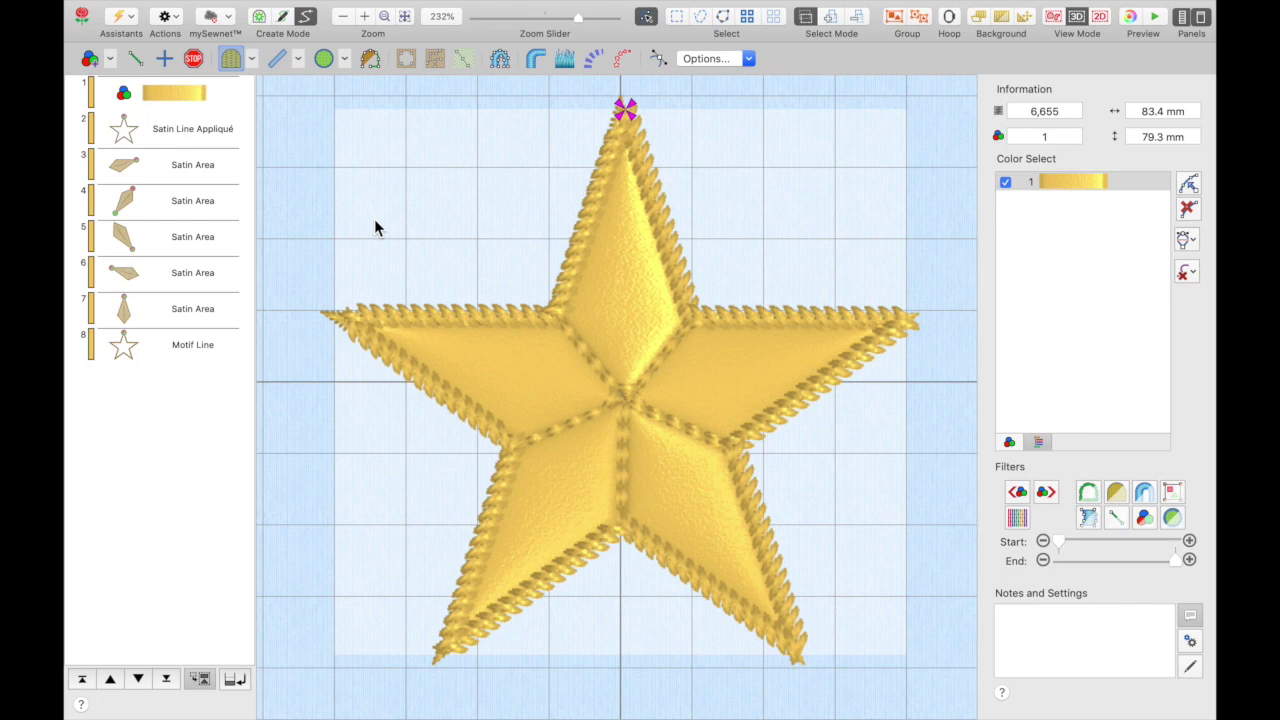
pyautogui.click(1154, 18)
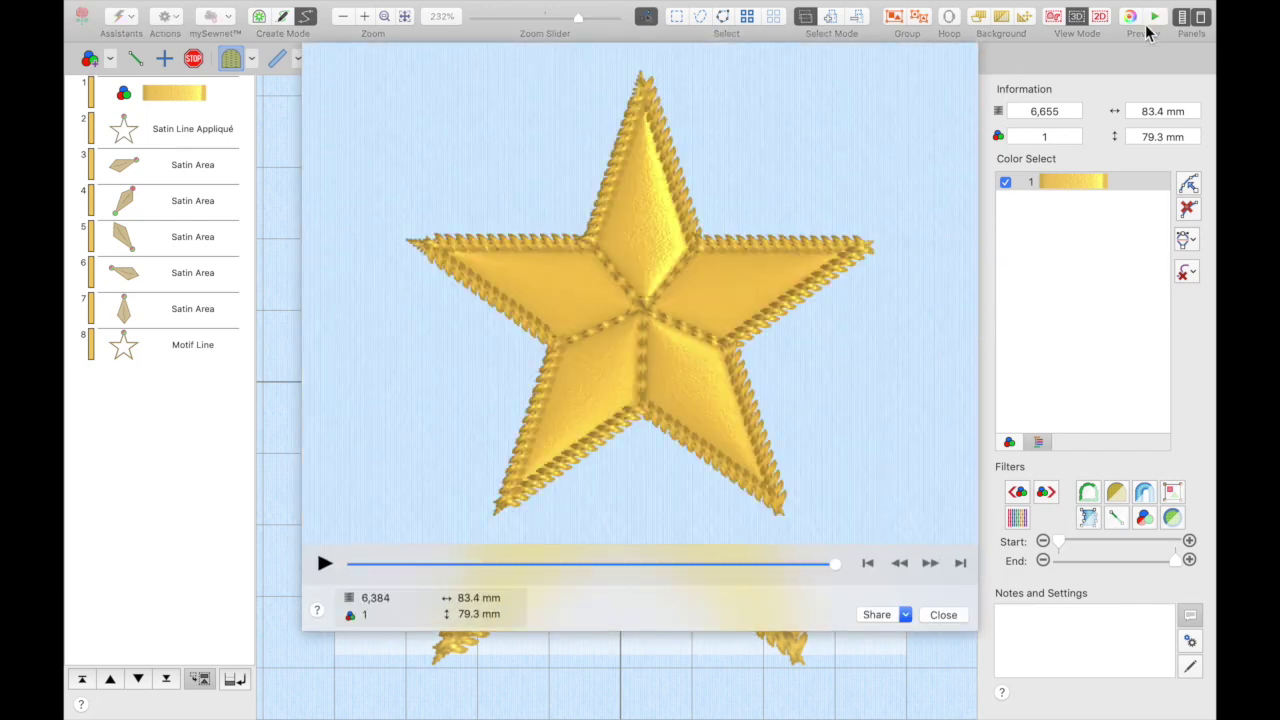
# Step: Play the stitch-out simulation of the finished gold star
pyautogui.click(324, 564)
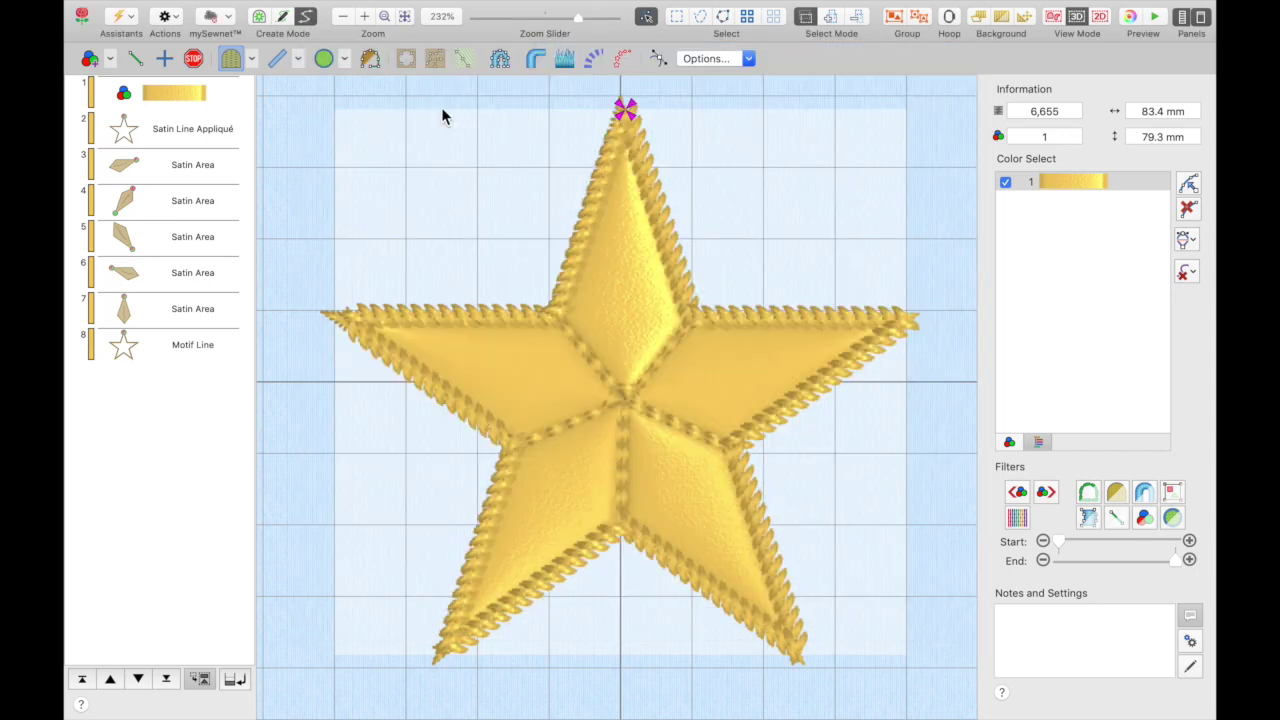
# Step: Export the appliqué pieces for custom layout as a PNG named Star 5 test.png
pyautogui.moveTo(146, 6)
pyautogui.click(252, 12)
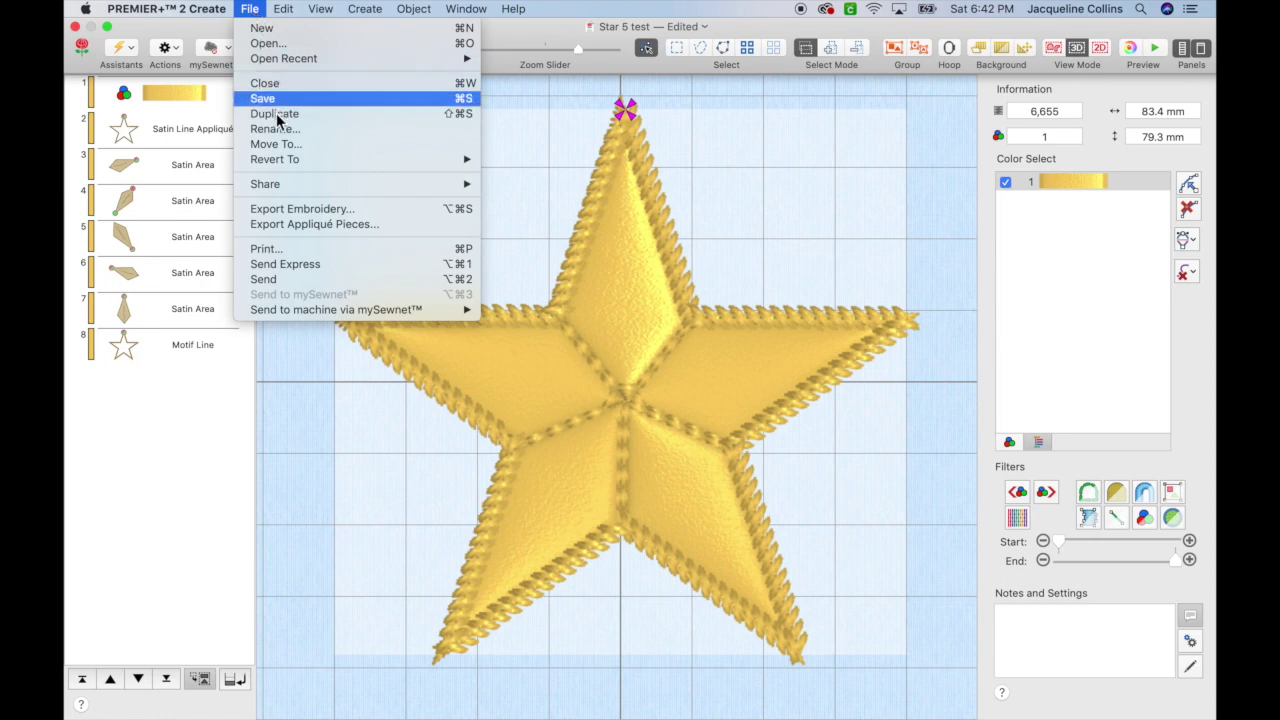
pyautogui.click(320, 224)
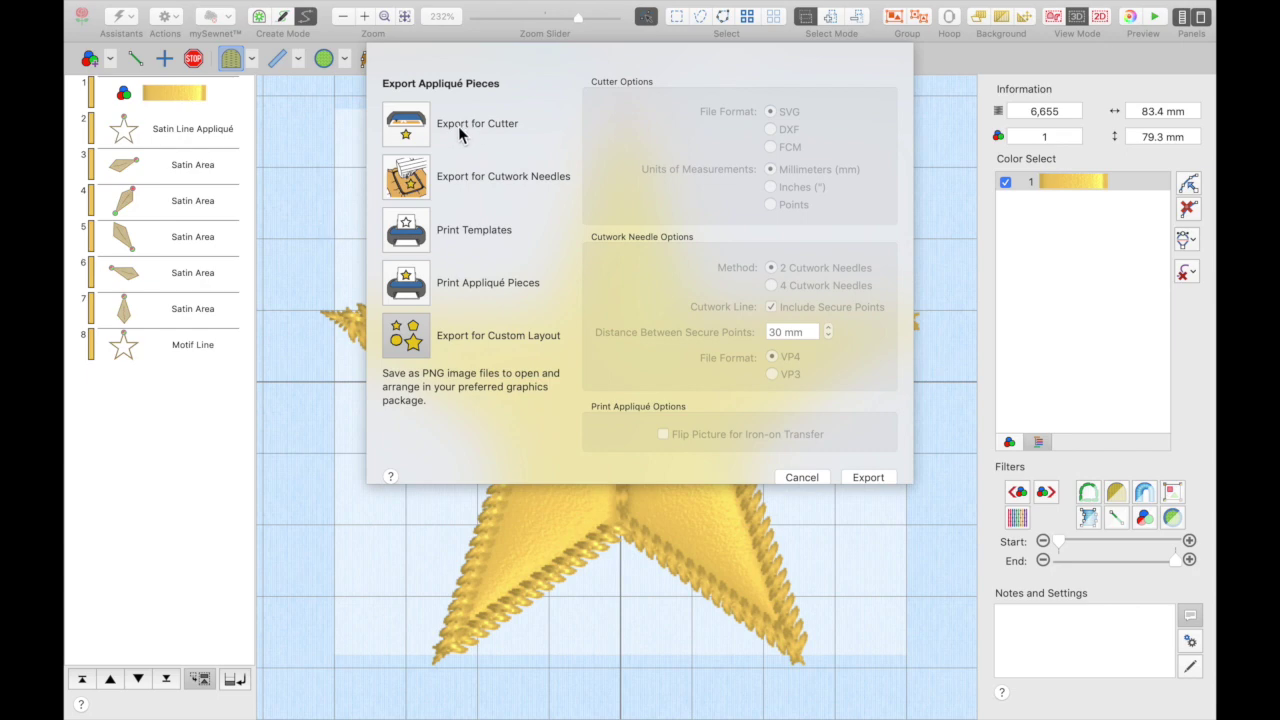
pyautogui.click(422, 131)
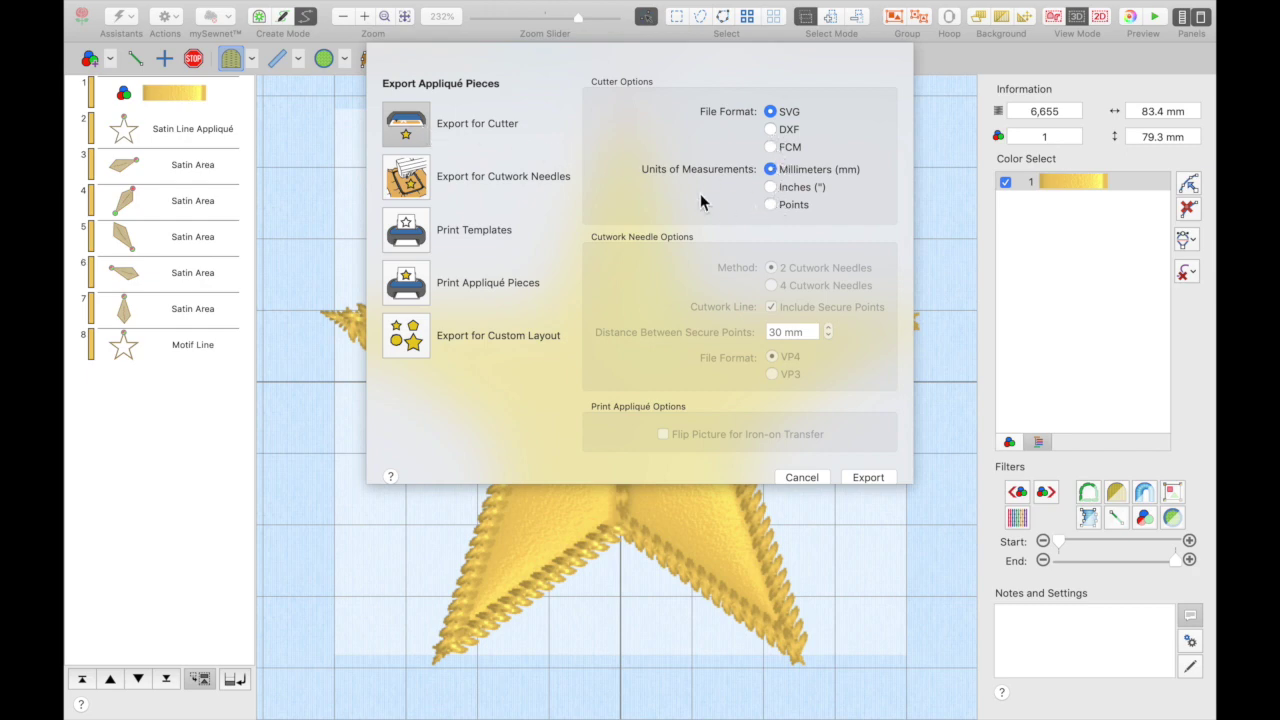
pyautogui.click(415, 343)
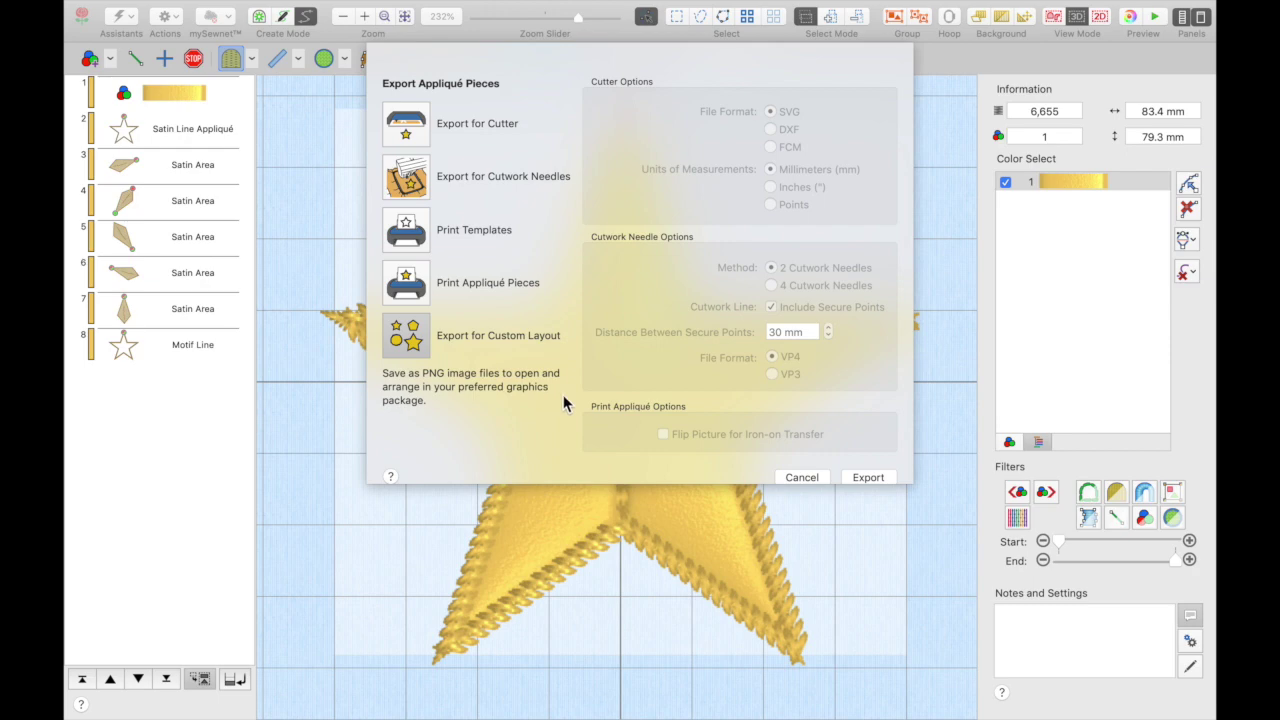
pyautogui.click(868, 477)
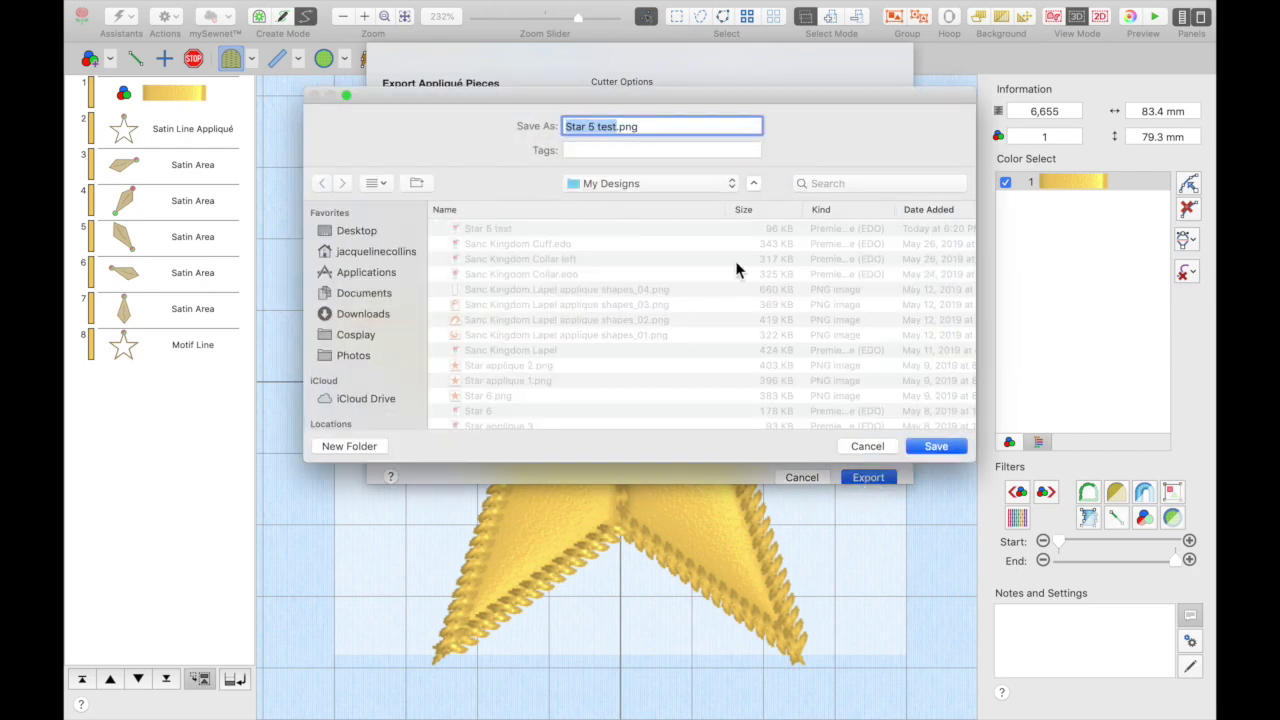
pyautogui.click(940, 448)
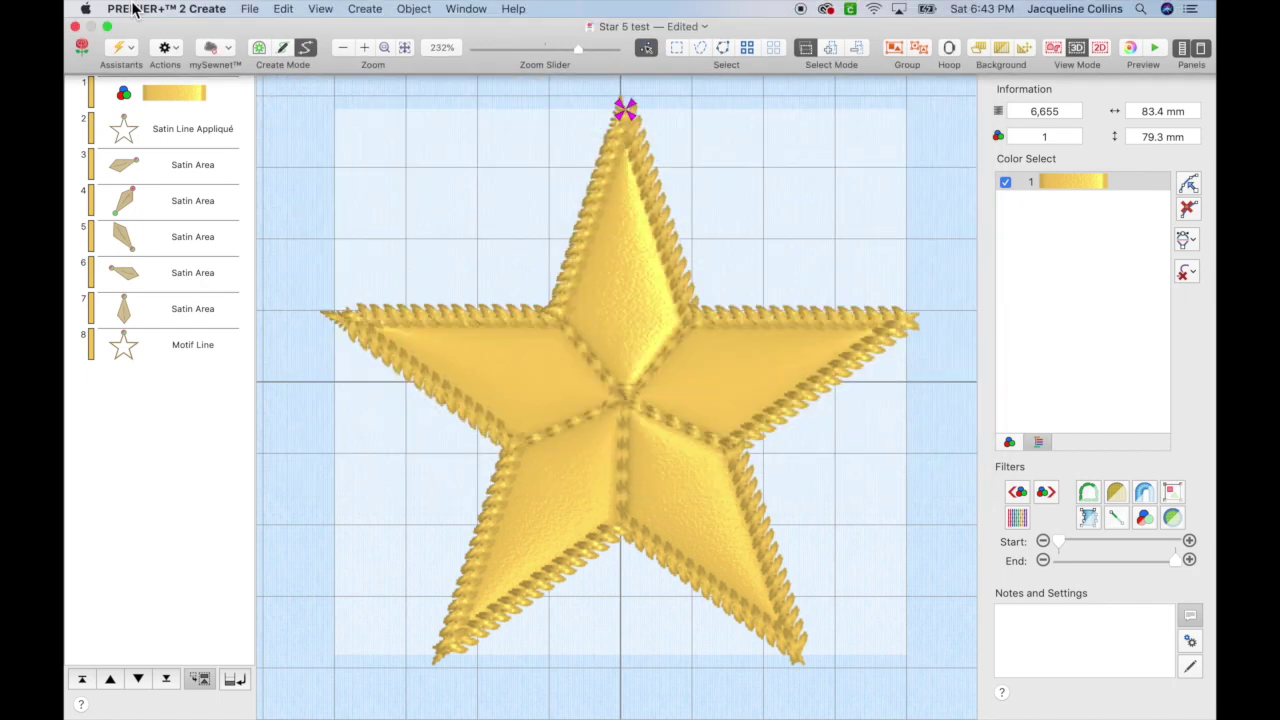
pyautogui.click(249, 9)
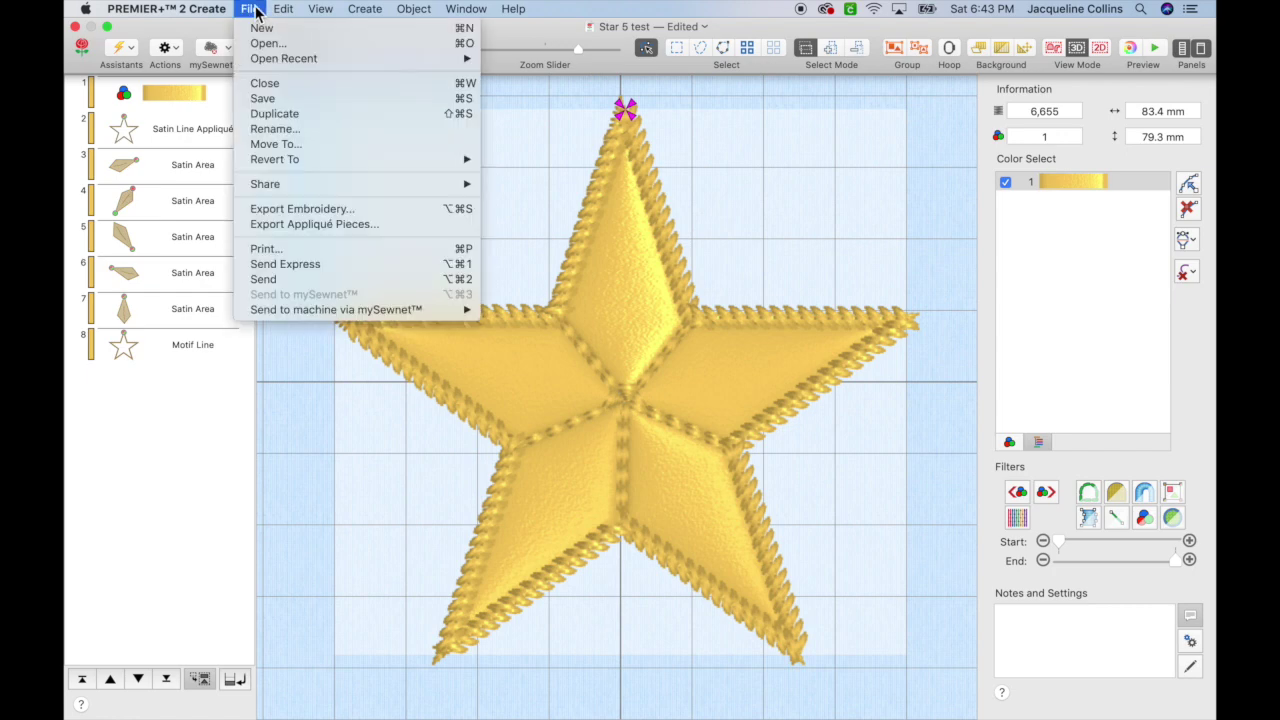
# Step: Export the star embroidery in TruE .vp3 format as Star 5 test Exported
pyautogui.click(304, 212)
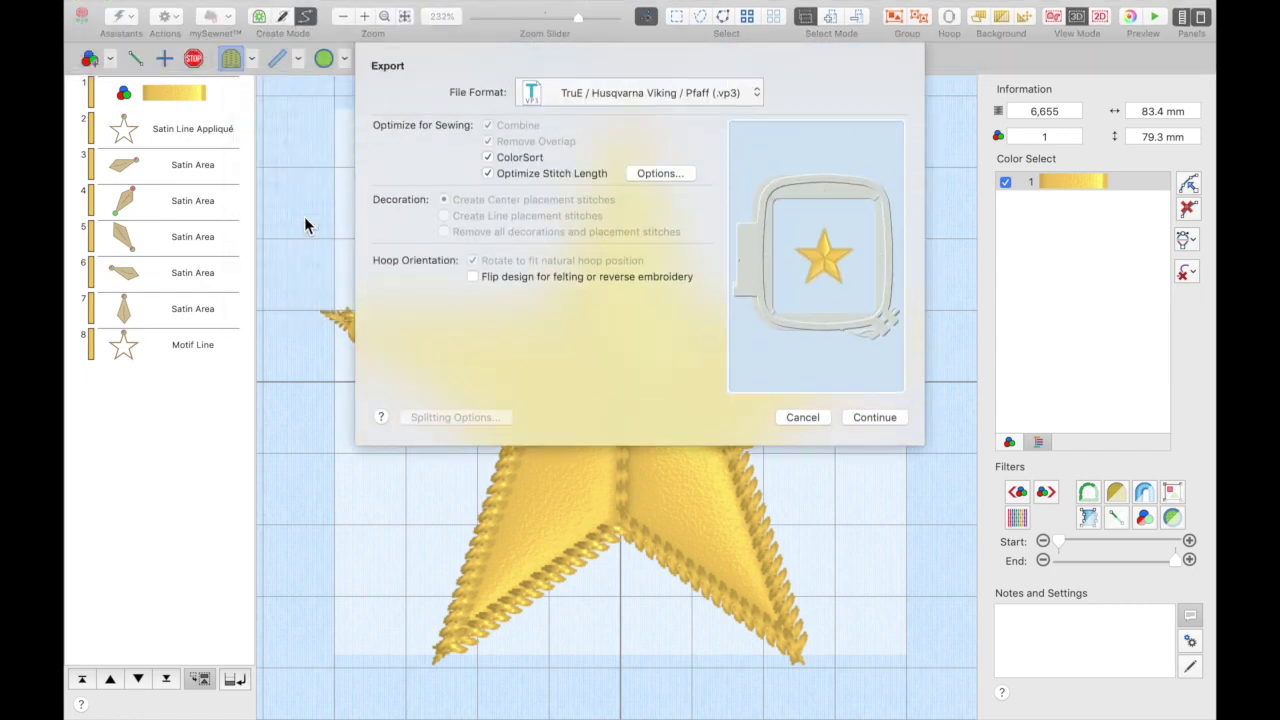
pyautogui.click(618, 97)
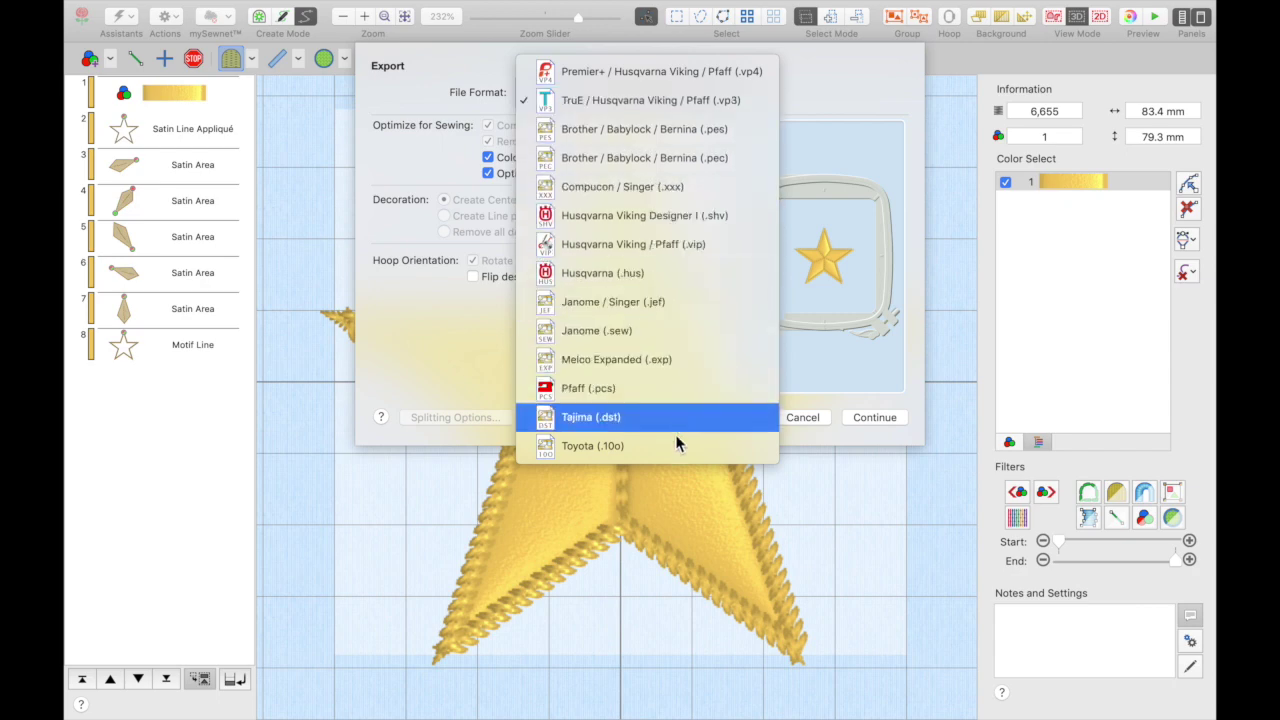
pyautogui.click(680, 109)
pyautogui.click(893, 416)
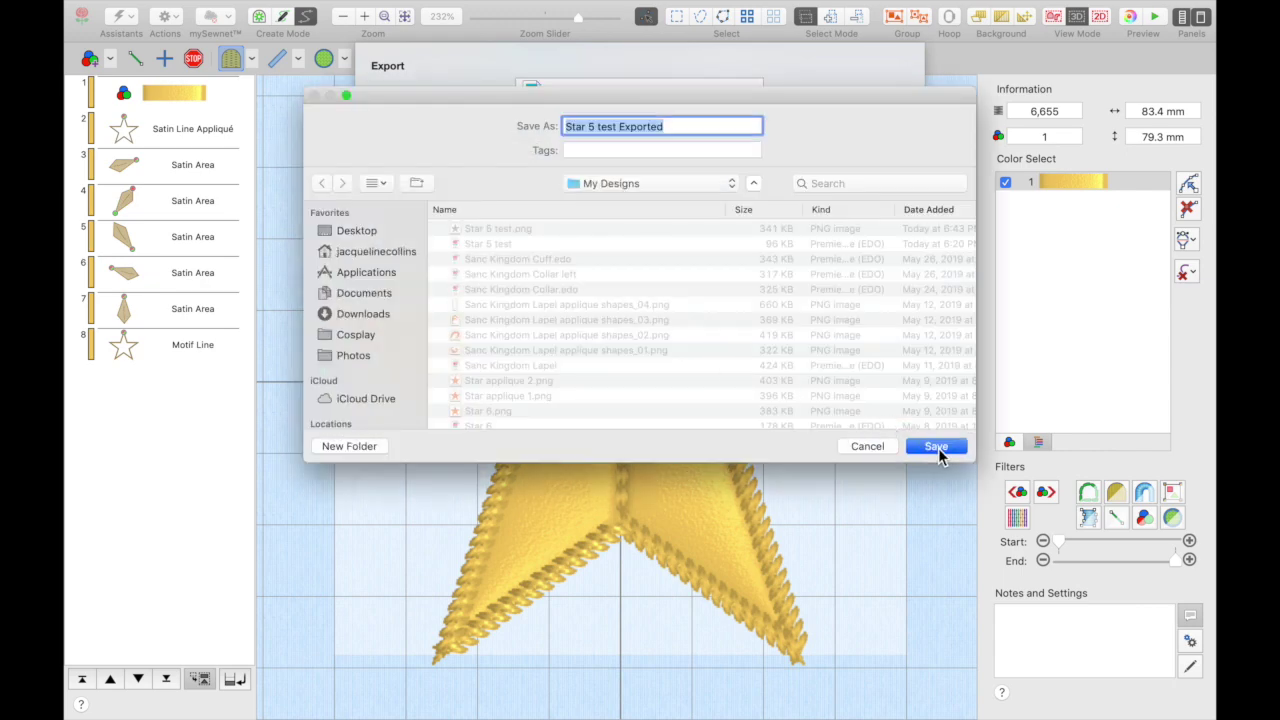
pyautogui.click(935, 446)
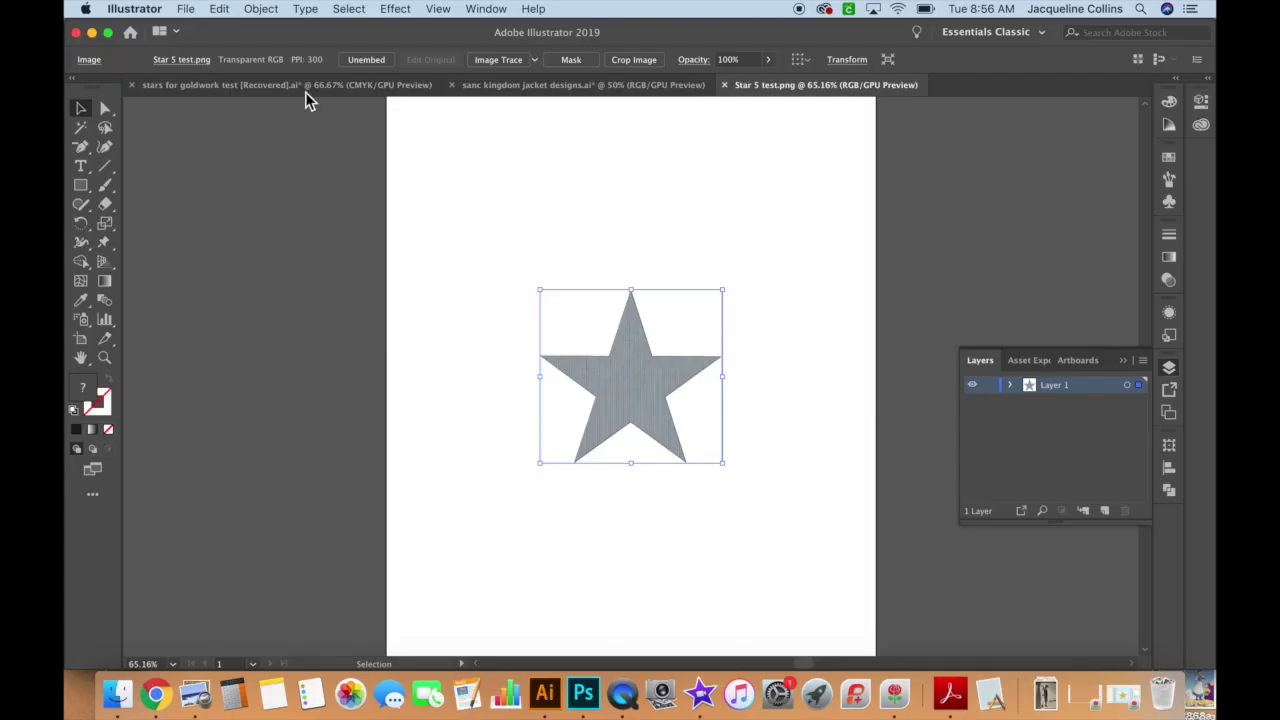
# Step: Image-trace and expand the star, then fill its path dark grey (#565656)
pyautogui.click(264, 12)
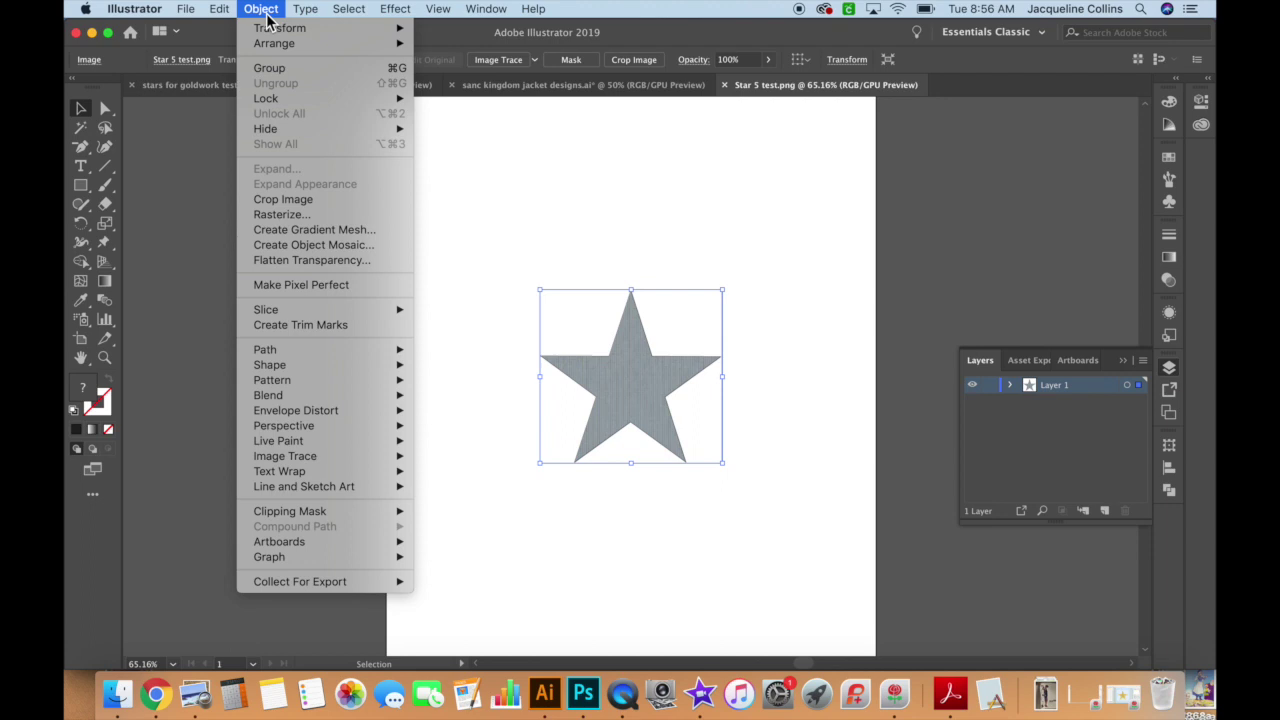
pyautogui.moveTo(340, 465)
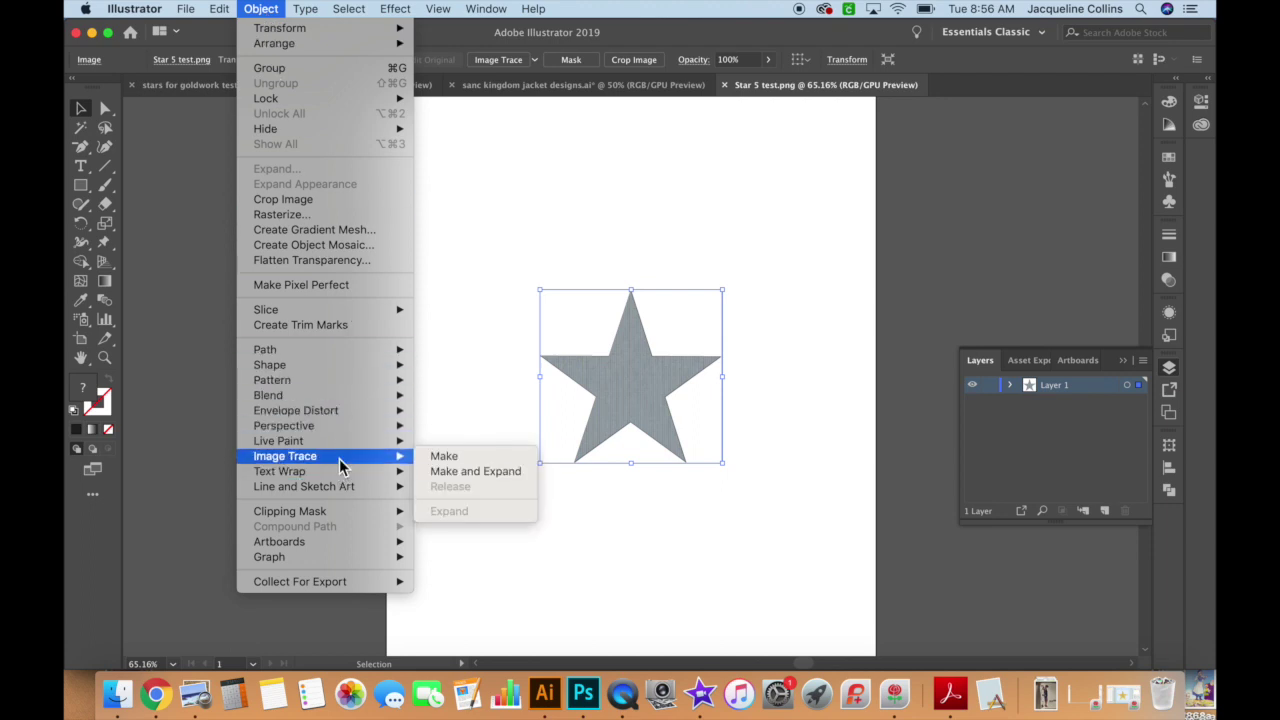
pyautogui.click(453, 474)
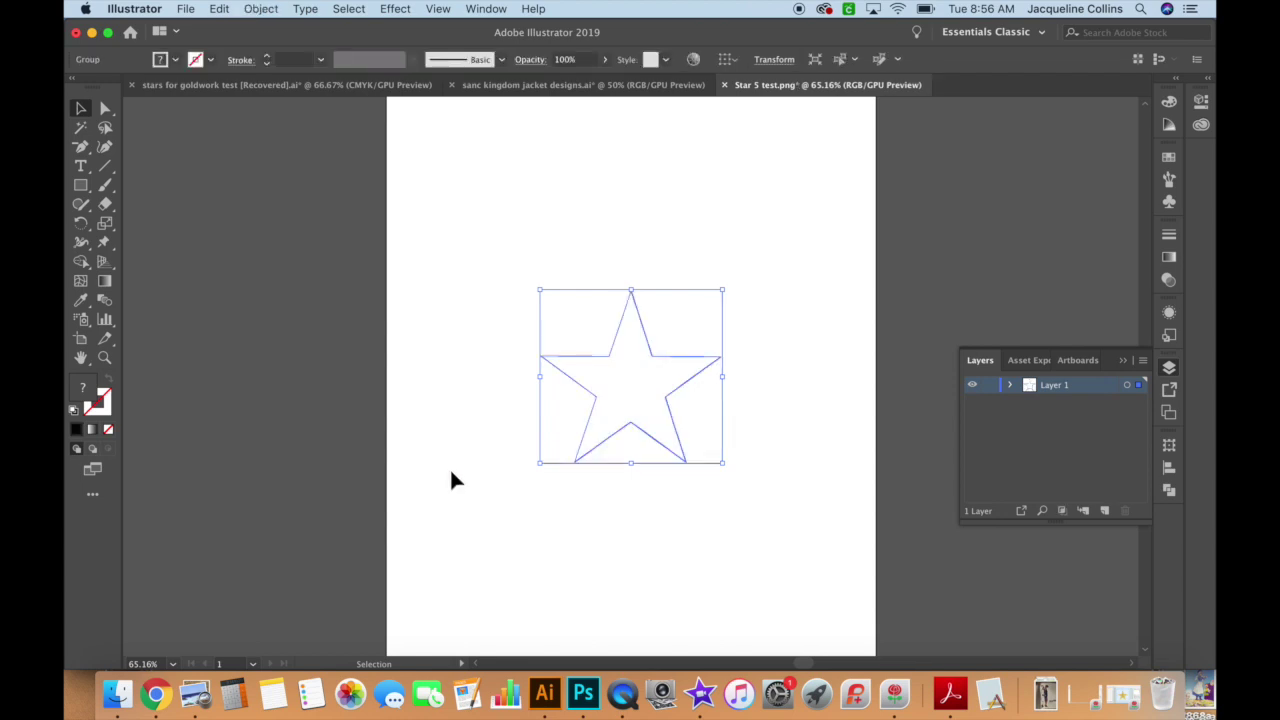
pyautogui.click(497, 492)
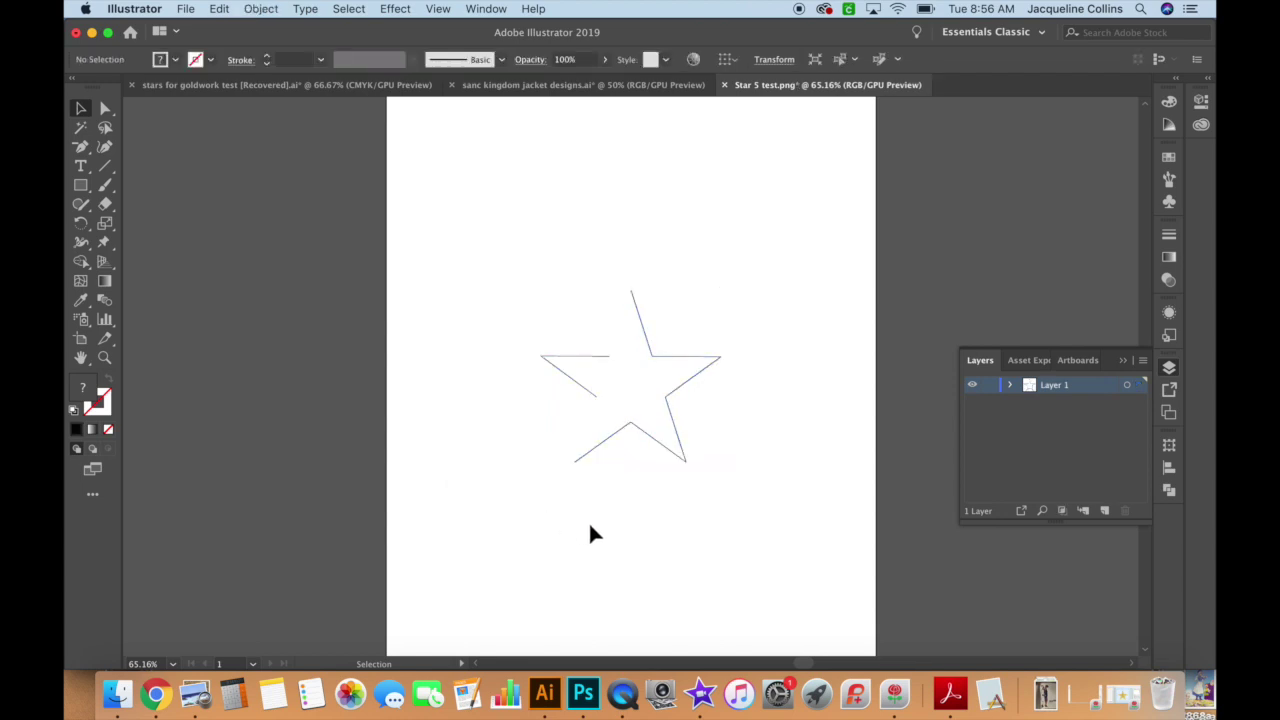
pyautogui.press('a')
pyautogui.click(644, 398)
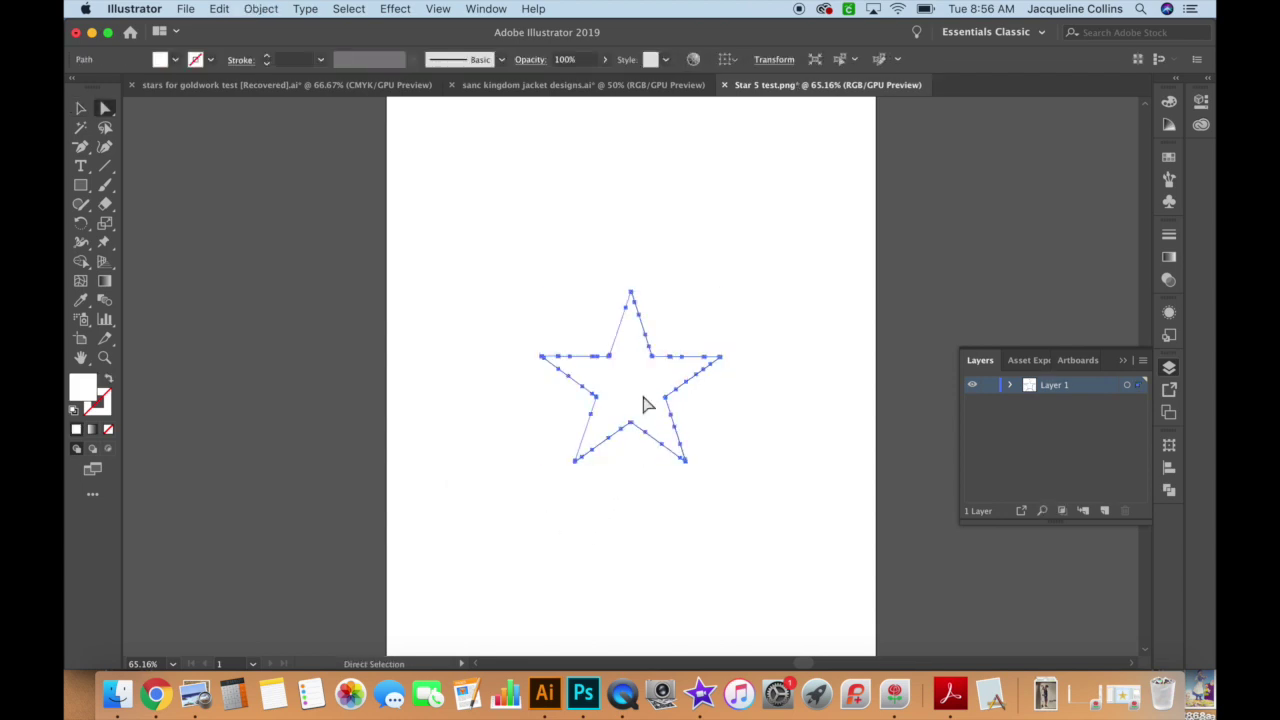
pyautogui.doubleClick(84, 395)
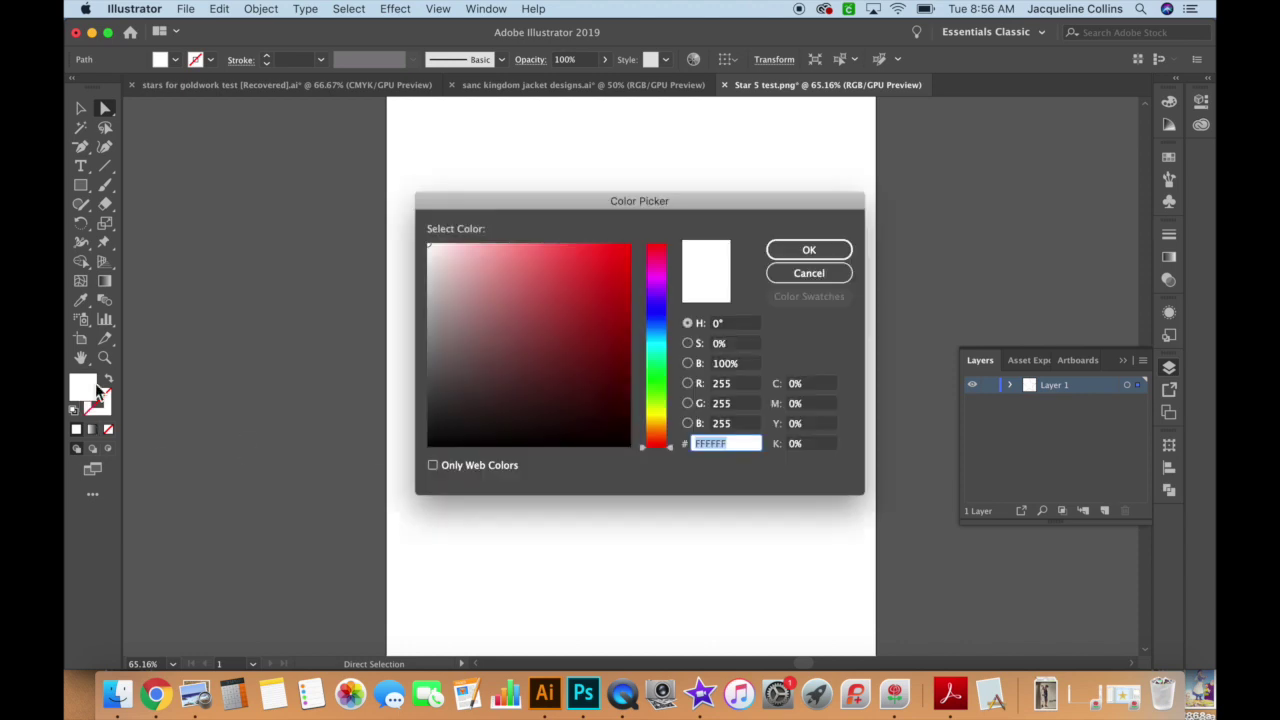
pyautogui.moveTo(444, 305); pyautogui.dragTo(420, 371)
pyautogui.press('Return')
# Step: Delete the leftover outline star and centre the grey star on the artboard
pyautogui.press('v')
pyautogui.moveTo(618, 381); pyautogui.dragTo(379, 312)
pyautogui.click(559, 296)
pyautogui.press('Delete')
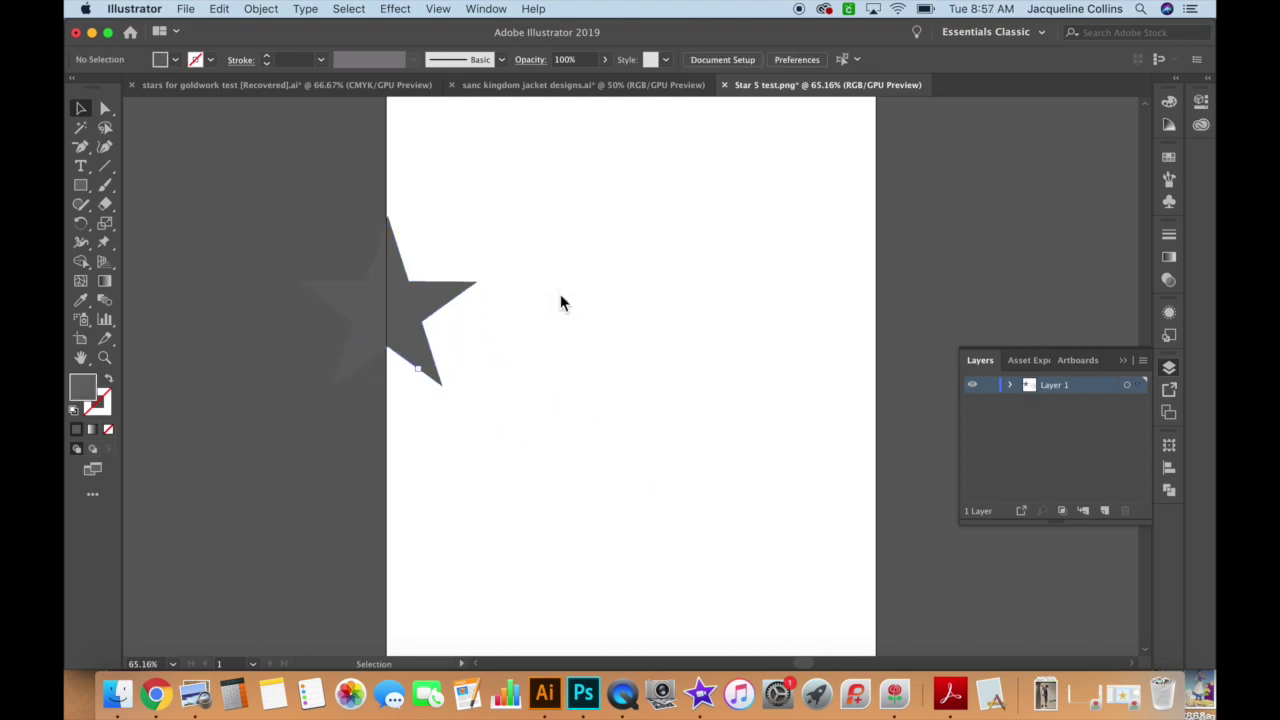
pyautogui.moveTo(423, 320); pyautogui.dragTo(617, 293)
# Step: Create an inset copy of the star with a negative Offset Path
pyautogui.click(266, 9)
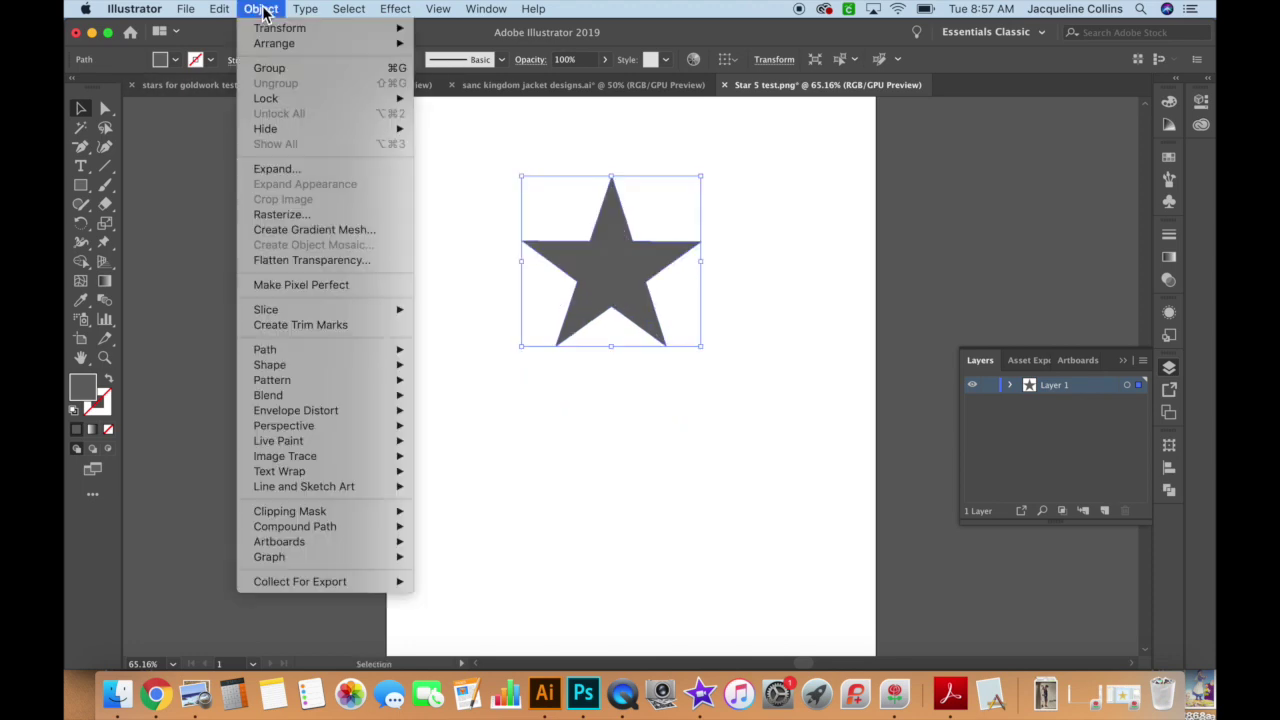
pyautogui.moveTo(287, 349)
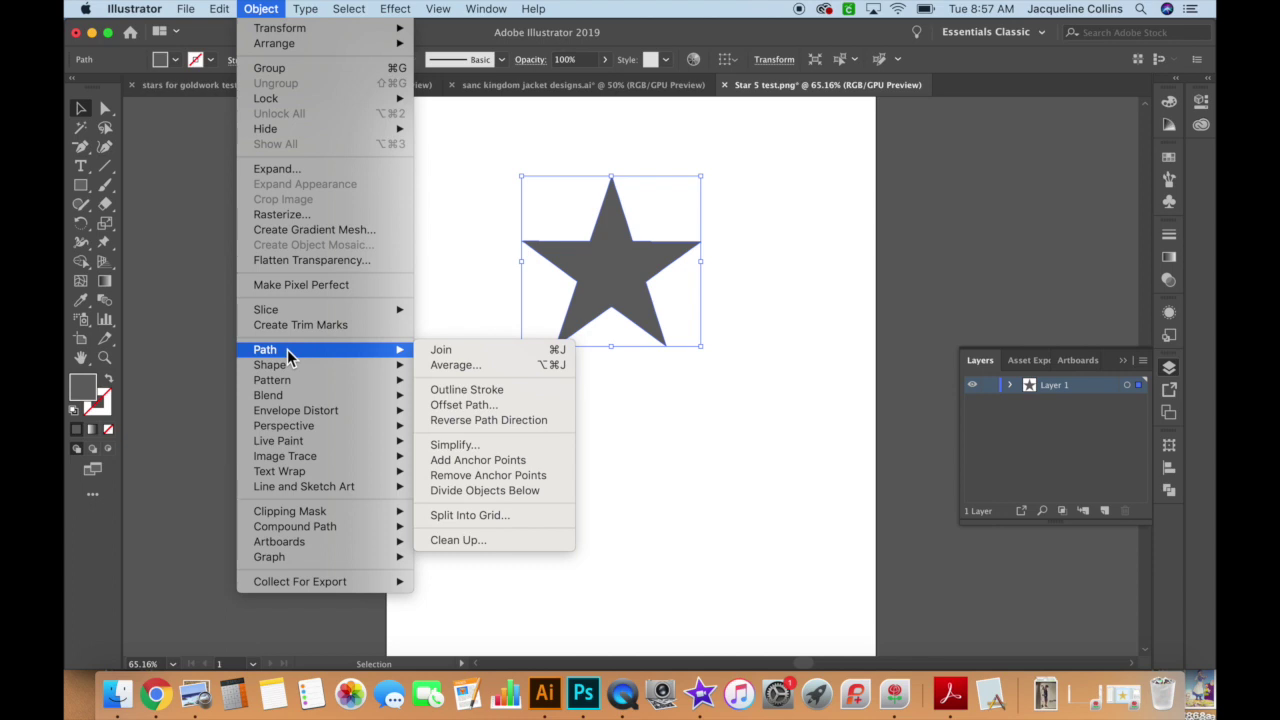
pyautogui.click(496, 405)
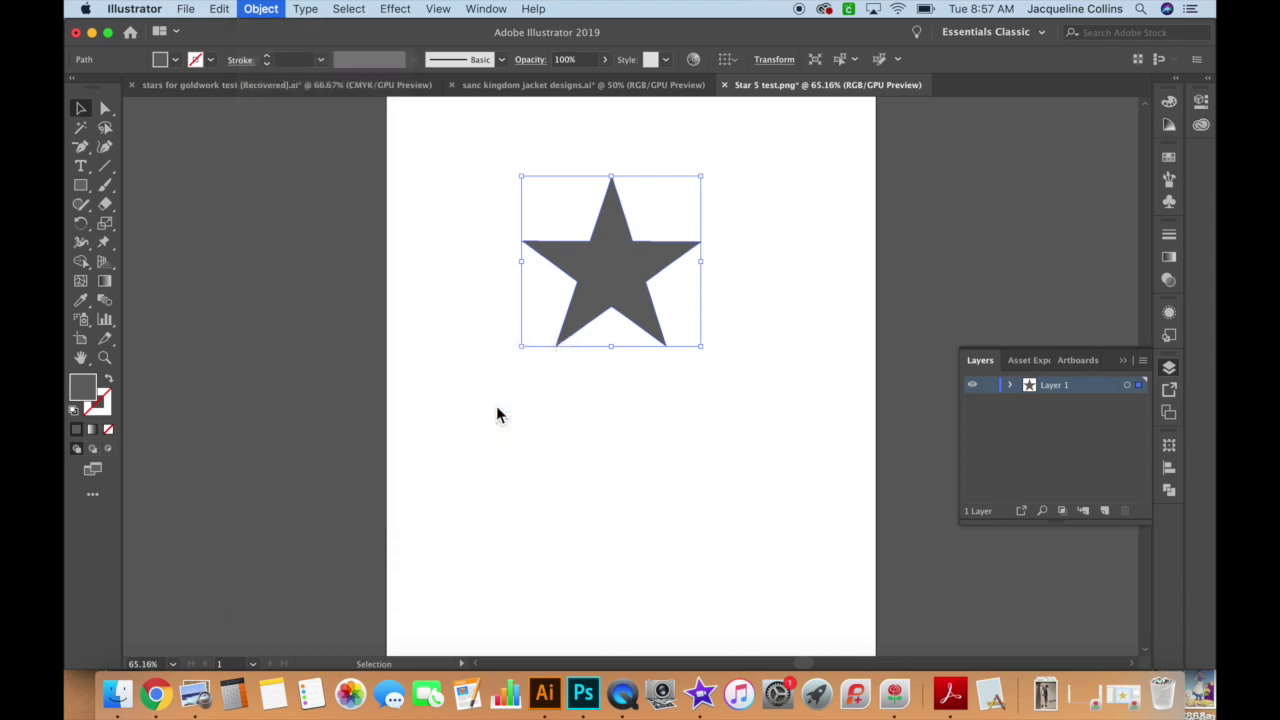
pyautogui.moveTo(703, 276); pyautogui.dragTo(926, 212)
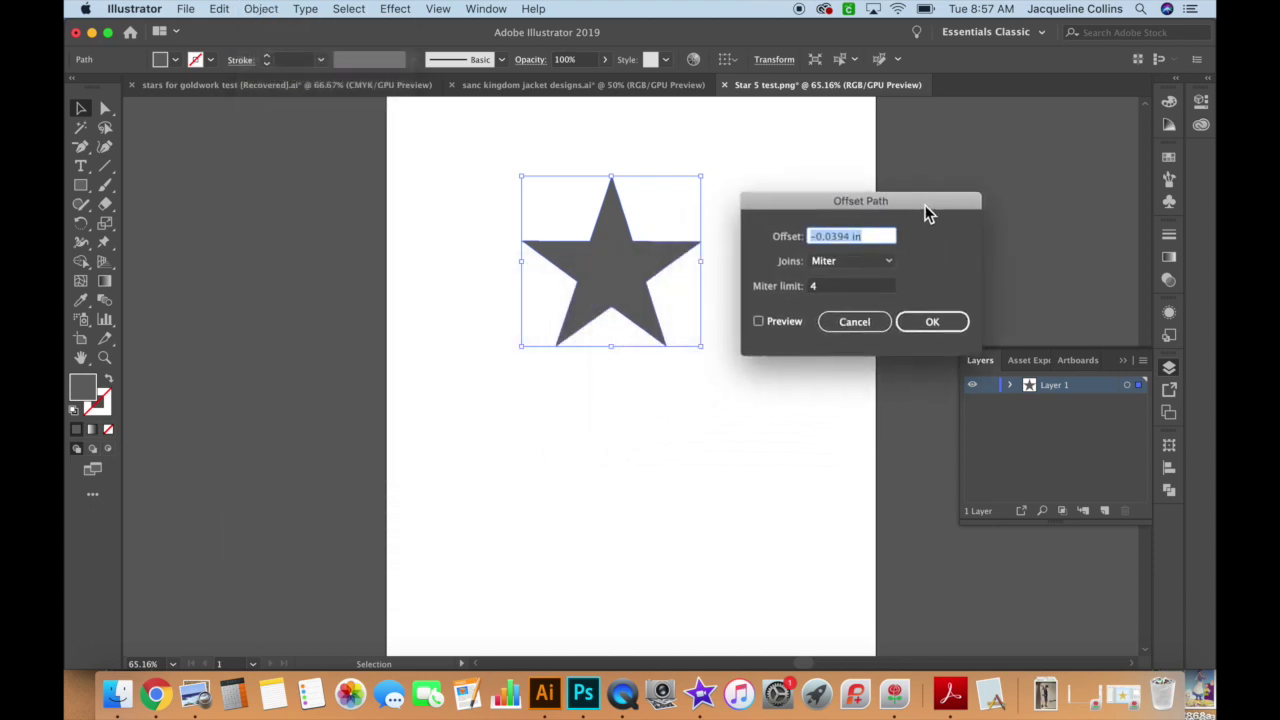
pyautogui.write('-1.5mm')
pyautogui.press('Return')
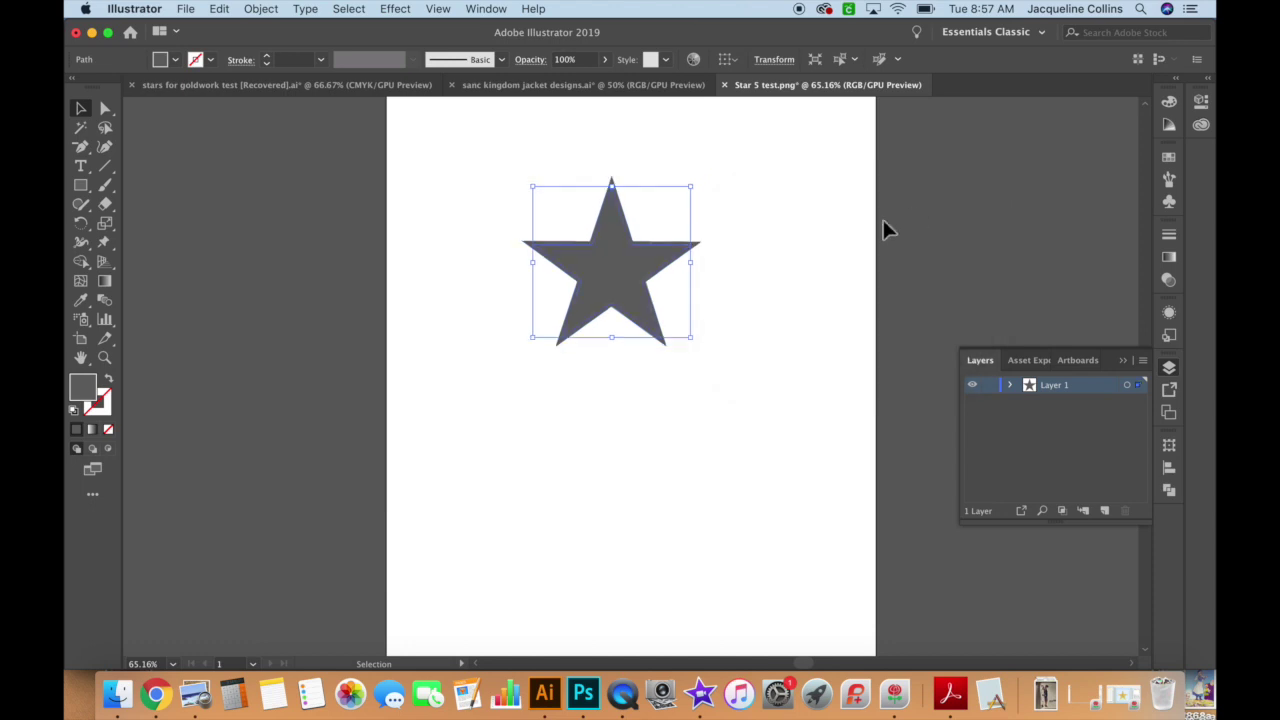
# Step: Fill the inset star a lighter grey and zoom in to check its edges
pyautogui.doubleClick(84, 388)
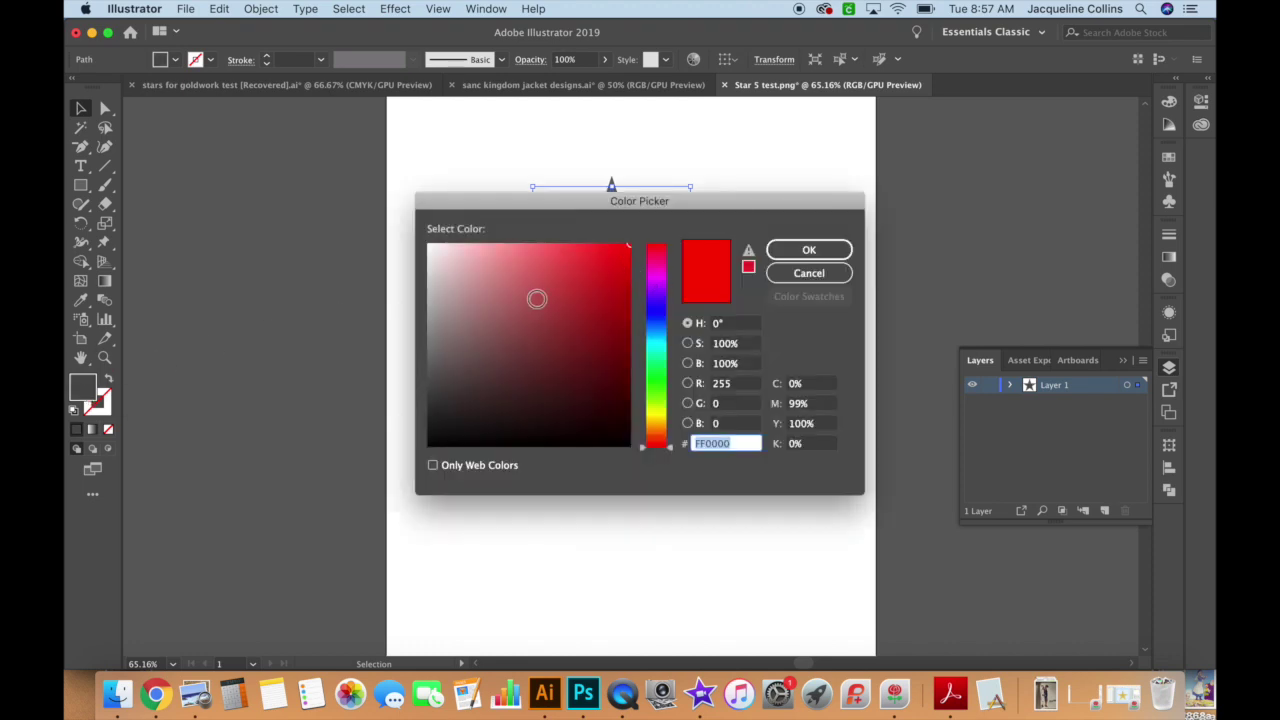
pyautogui.moveTo(536, 296)
pyautogui.mouseDown()
pyautogui.moveTo(491, 334)
pyautogui.moveTo(425, 330)
pyautogui.mouseUp()
pyautogui.press('Return')
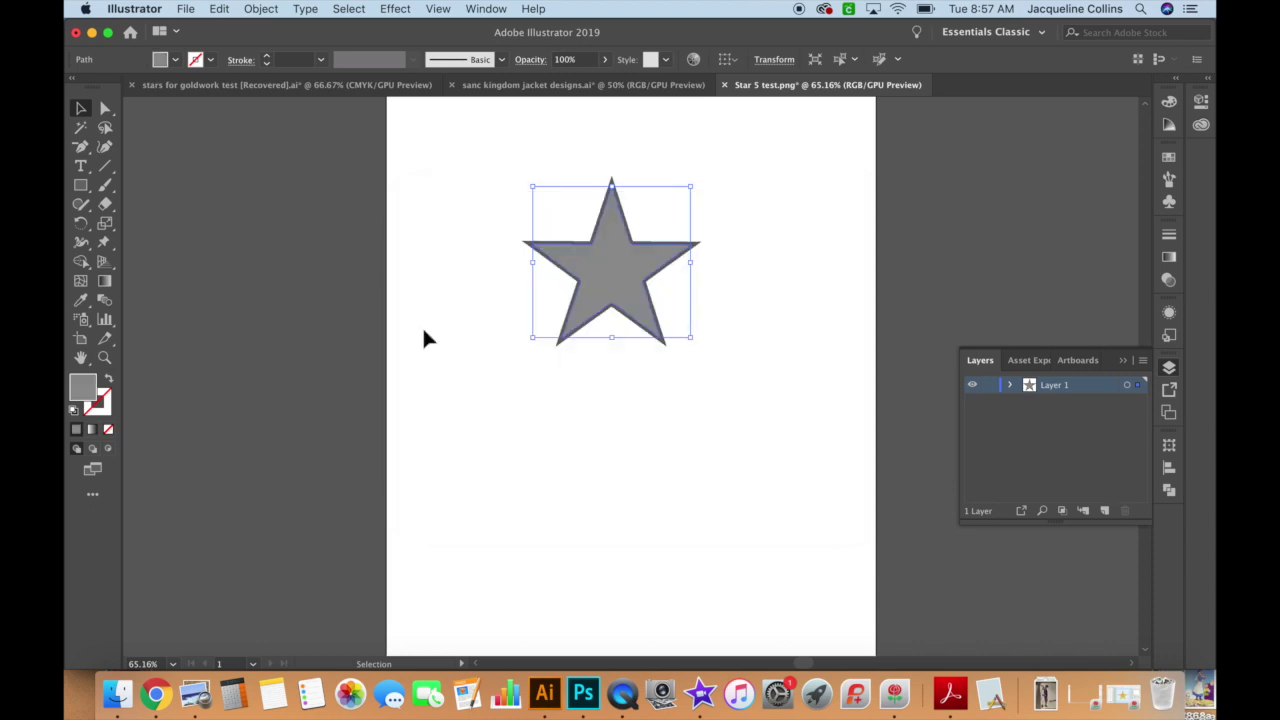
pyautogui.press('a')
pyautogui.press('super+equal')
pyautogui.press('super+equal')
pyautogui.press('super+equal')
pyautogui.press('super+equal')
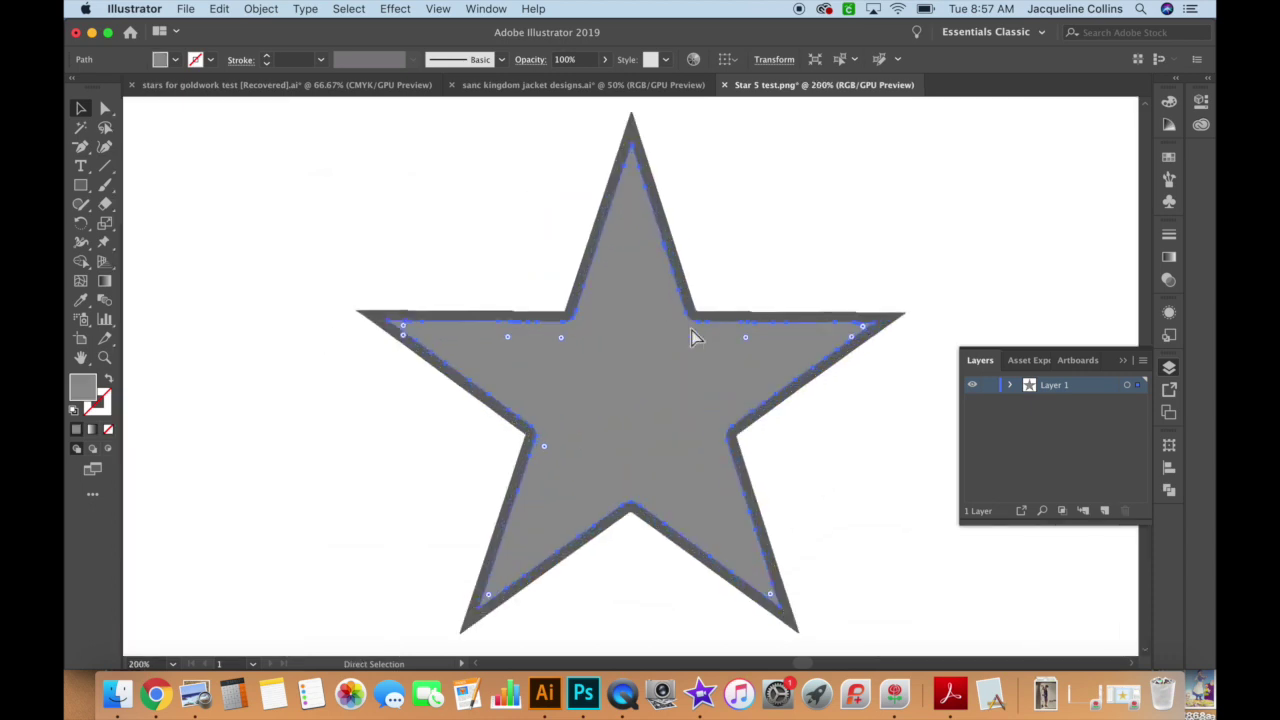
pyautogui.press('v')
pyautogui.press('super+equal')
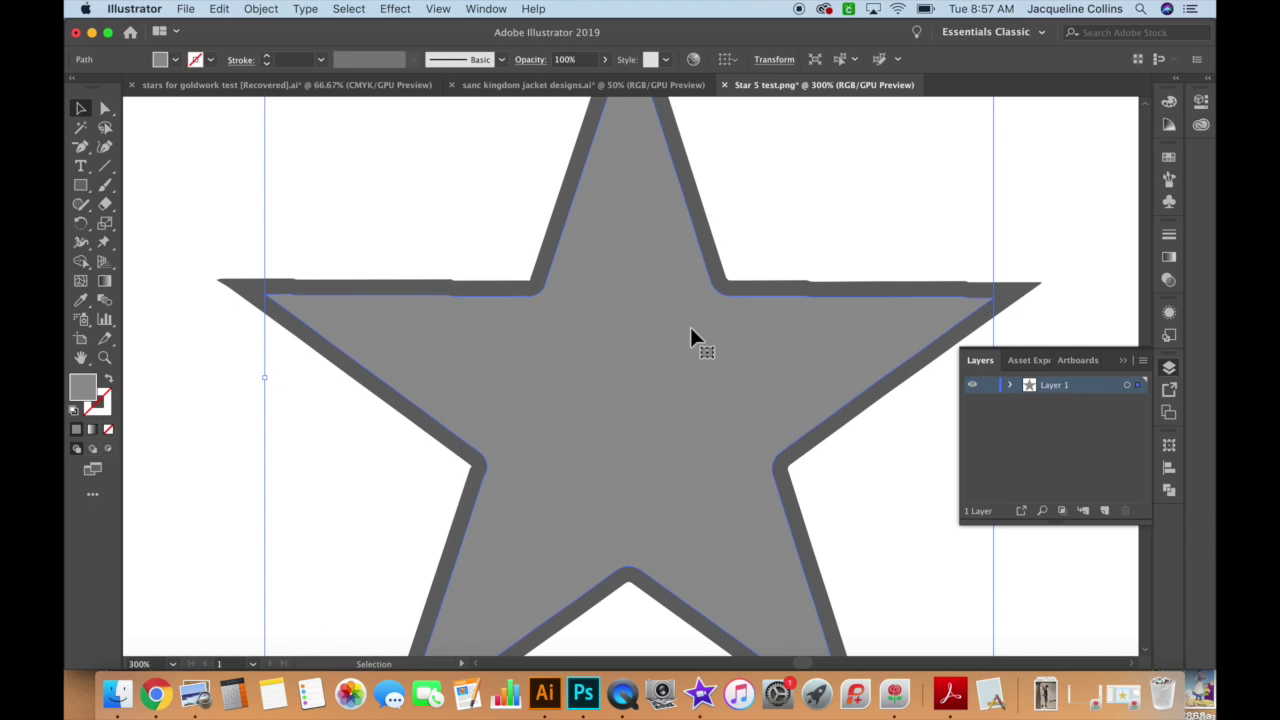
pyautogui.press('a')
pyautogui.press('super+minus')
pyautogui.press('super+minus')
pyautogui.press('v')
pyautogui.press('super+minus')
pyautogui.press('a')
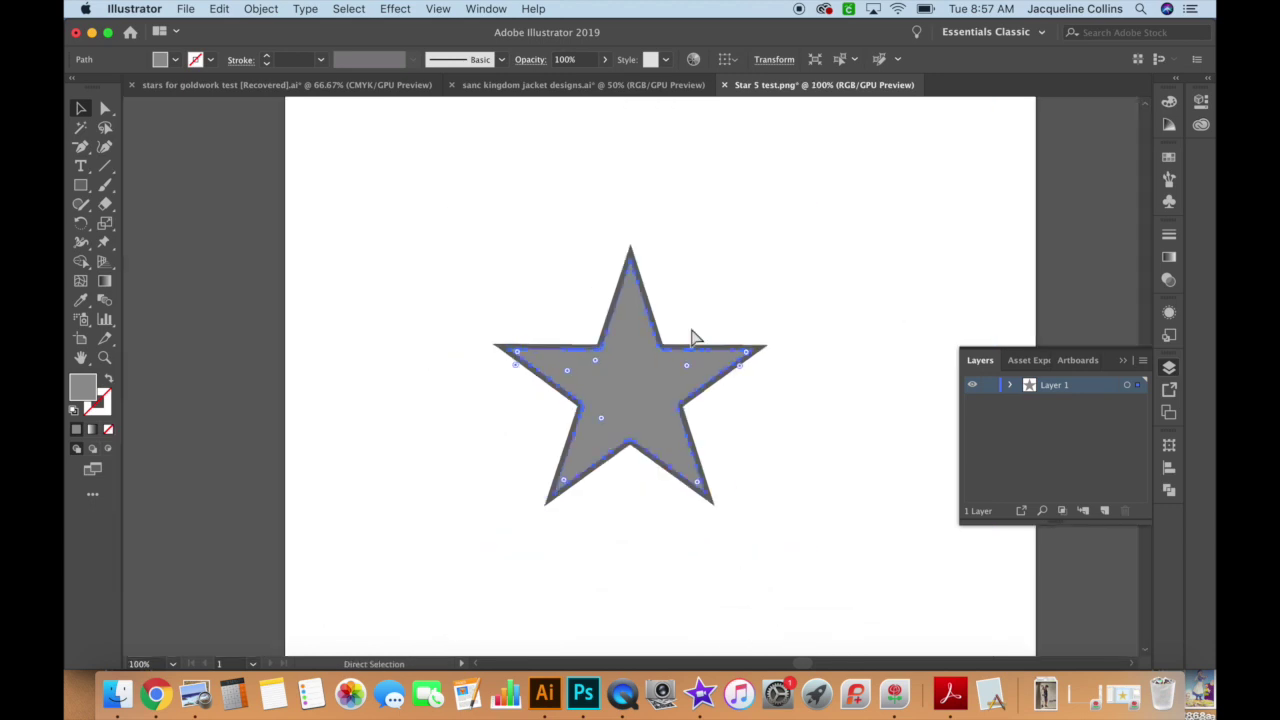
pyautogui.press('v')
pyautogui.press('super+minus')
# Step: Place the lighter star just below the dark one, then start a blank Photoshop document
pyautogui.click(780, 400)
pyautogui.moveTo(640, 377); pyautogui.dragTo(639, 519)
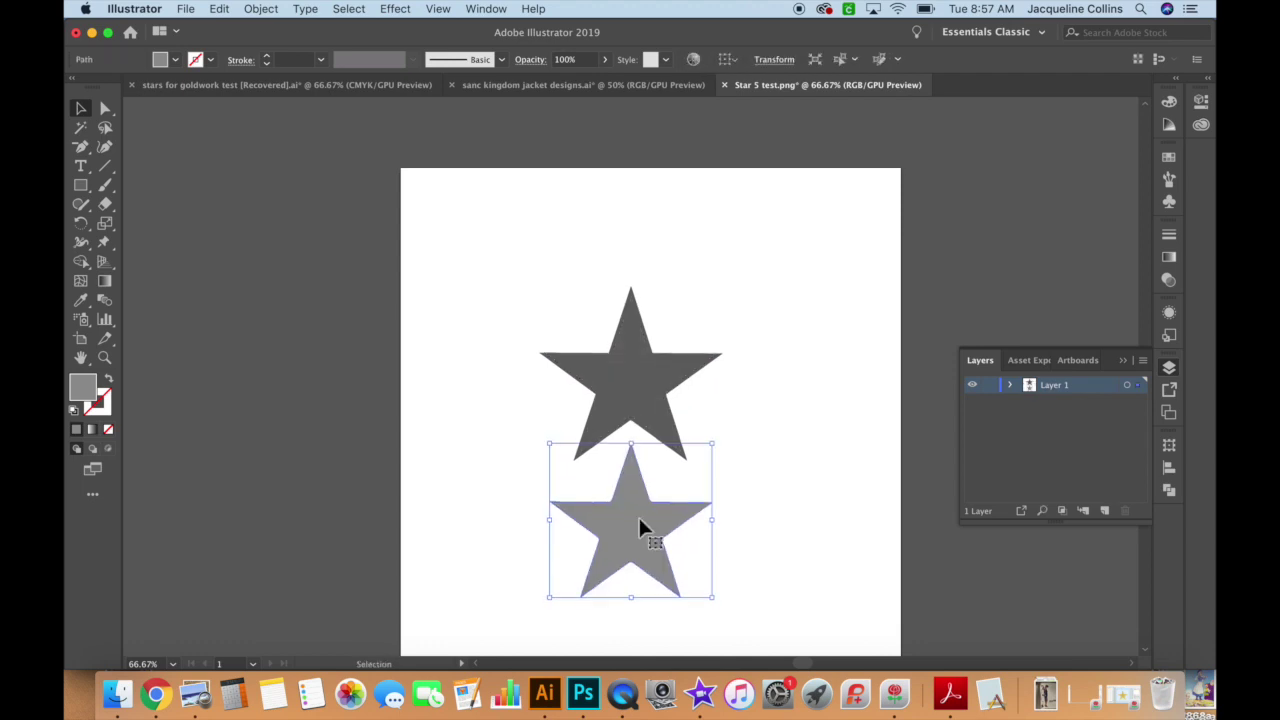
pyautogui.scroll(-3, 640, 520)
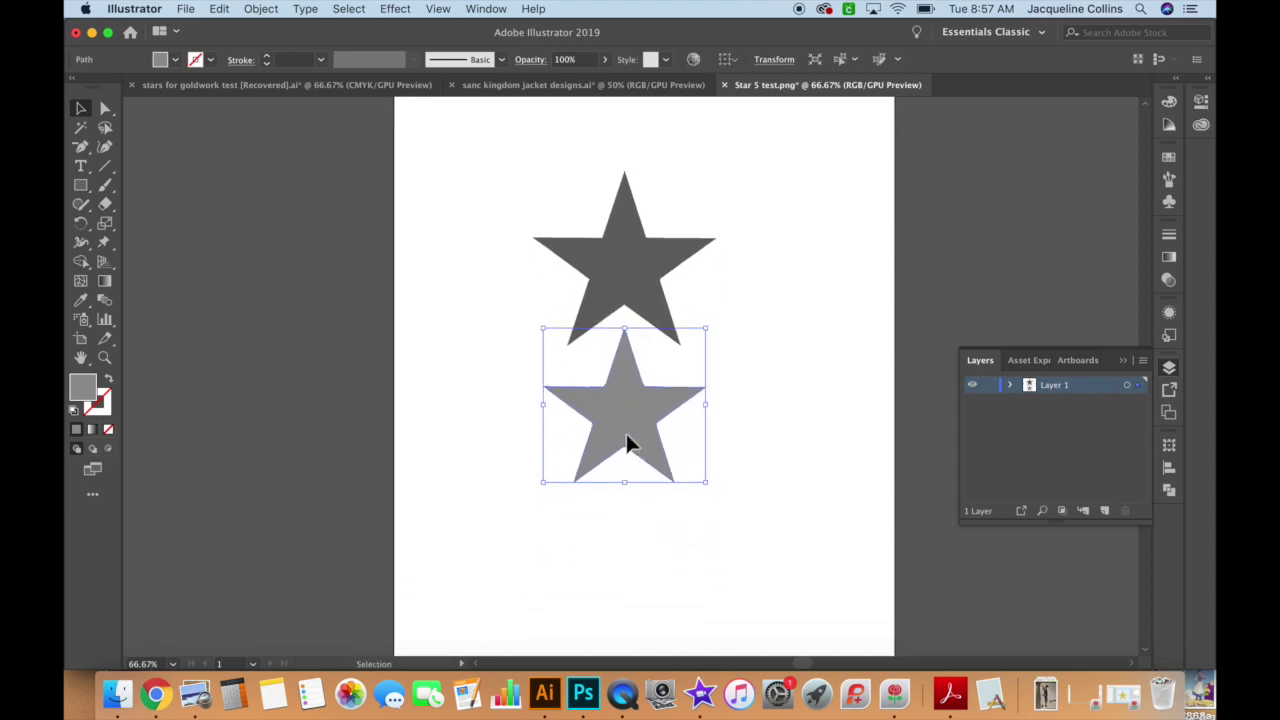
pyautogui.moveTo(628, 444); pyautogui.dragTo(629, 452)
pyautogui.click(780, 415)
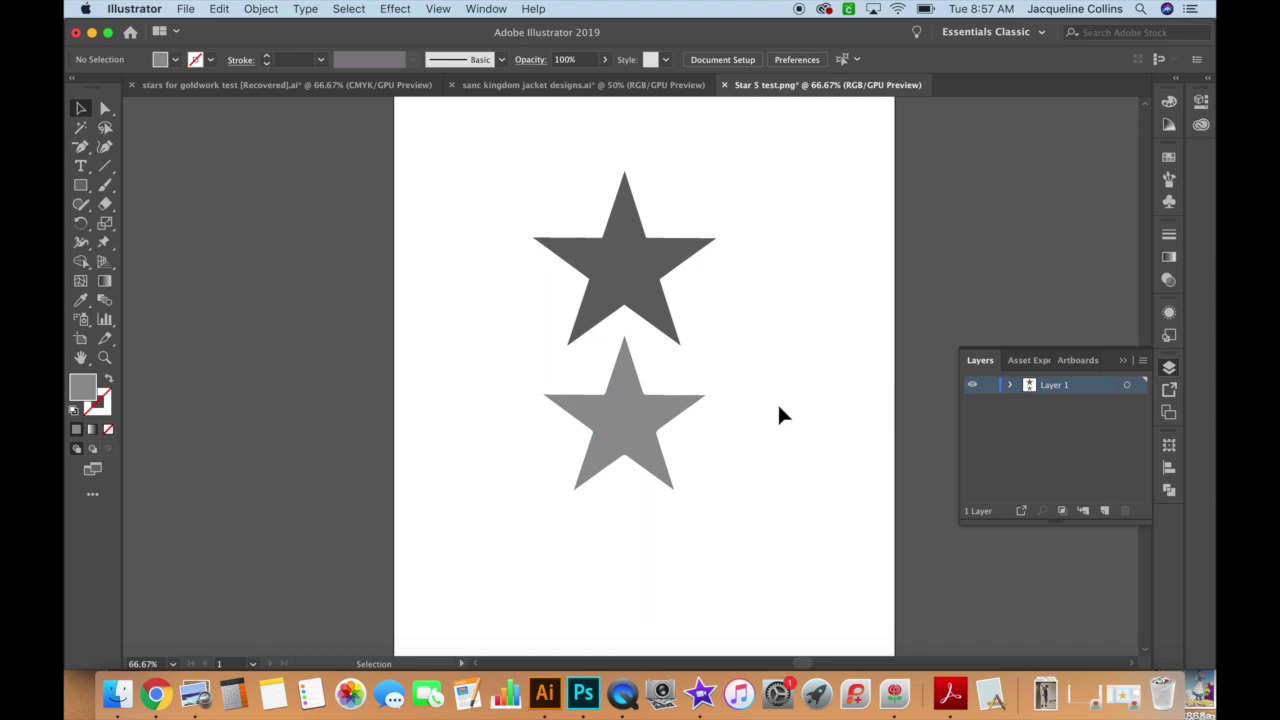
pyautogui.click(636, 427)
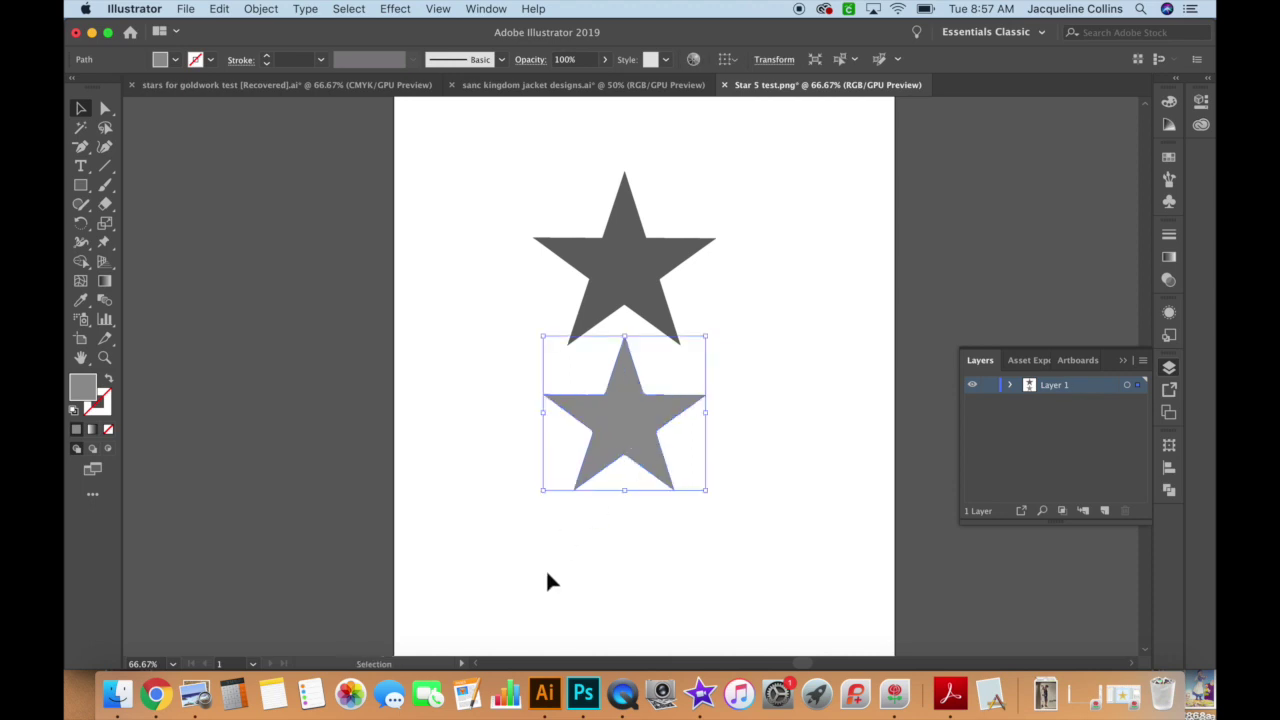
pyautogui.click(584, 694)
pyautogui.press('Return')
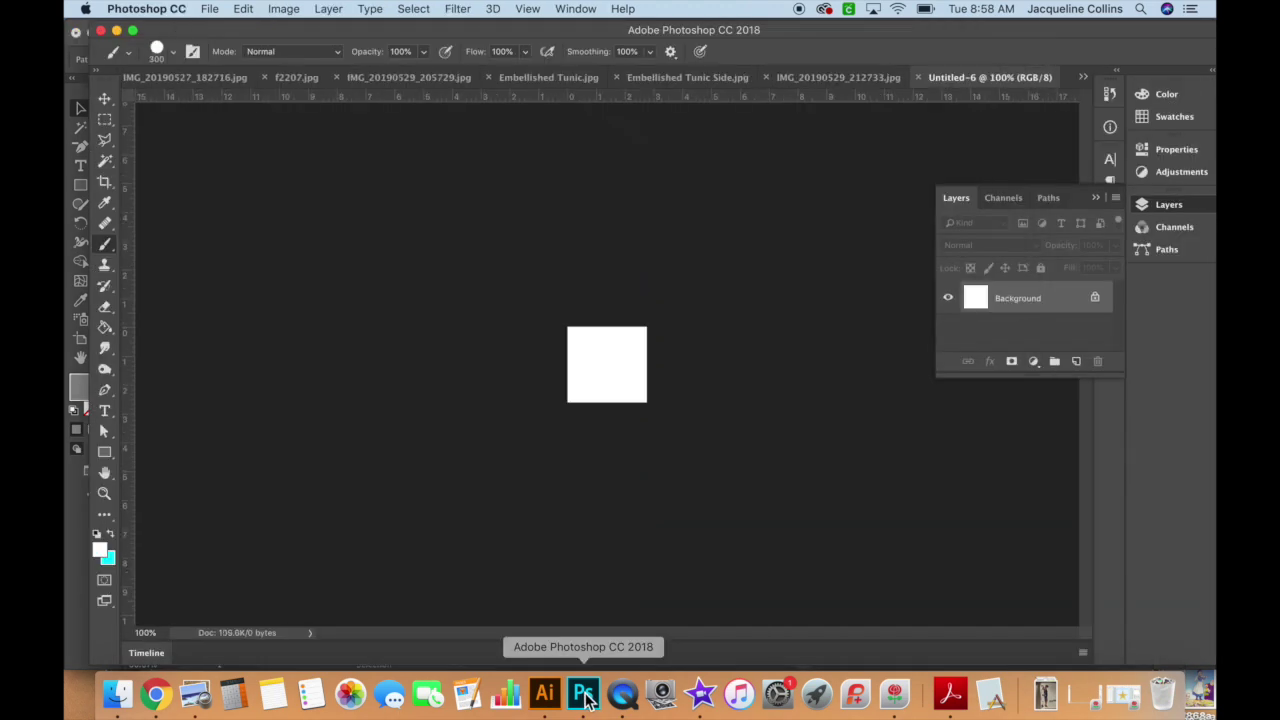
# Step: Paste the lighter grey star as pixels and save it as the JPEG star applique2.jpg
pyautogui.press('super+v')
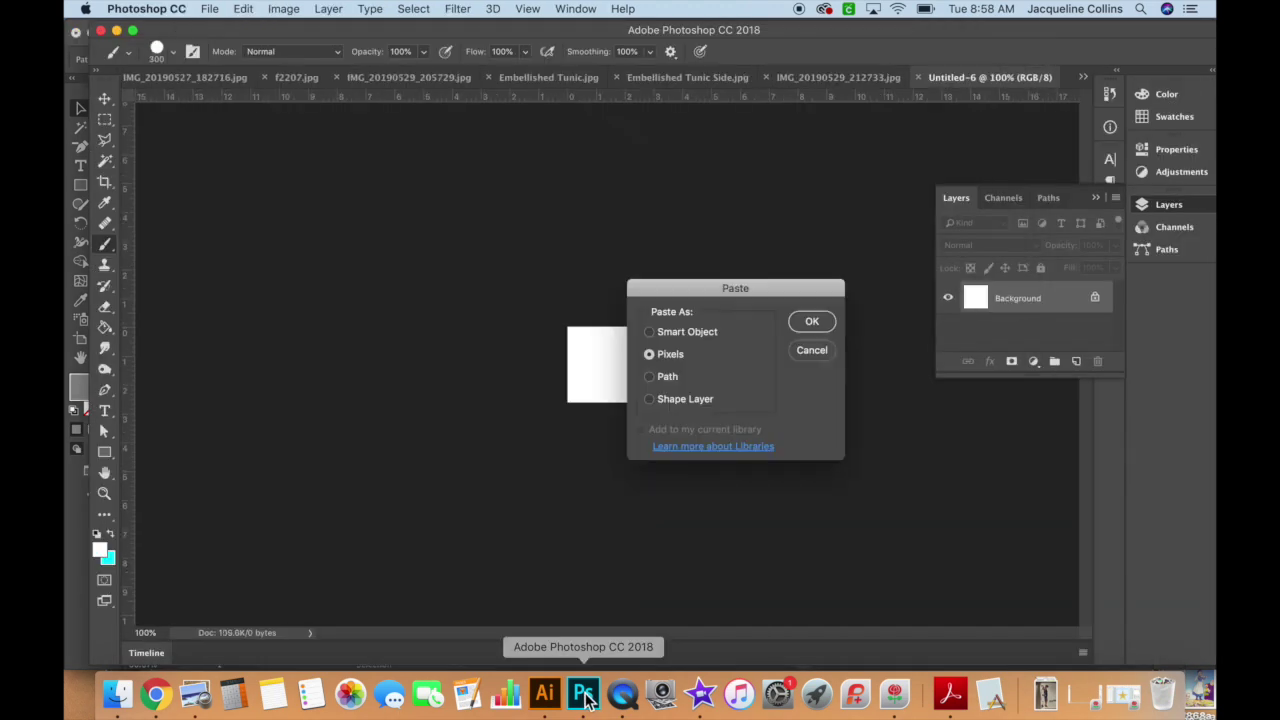
pyautogui.press('Return')
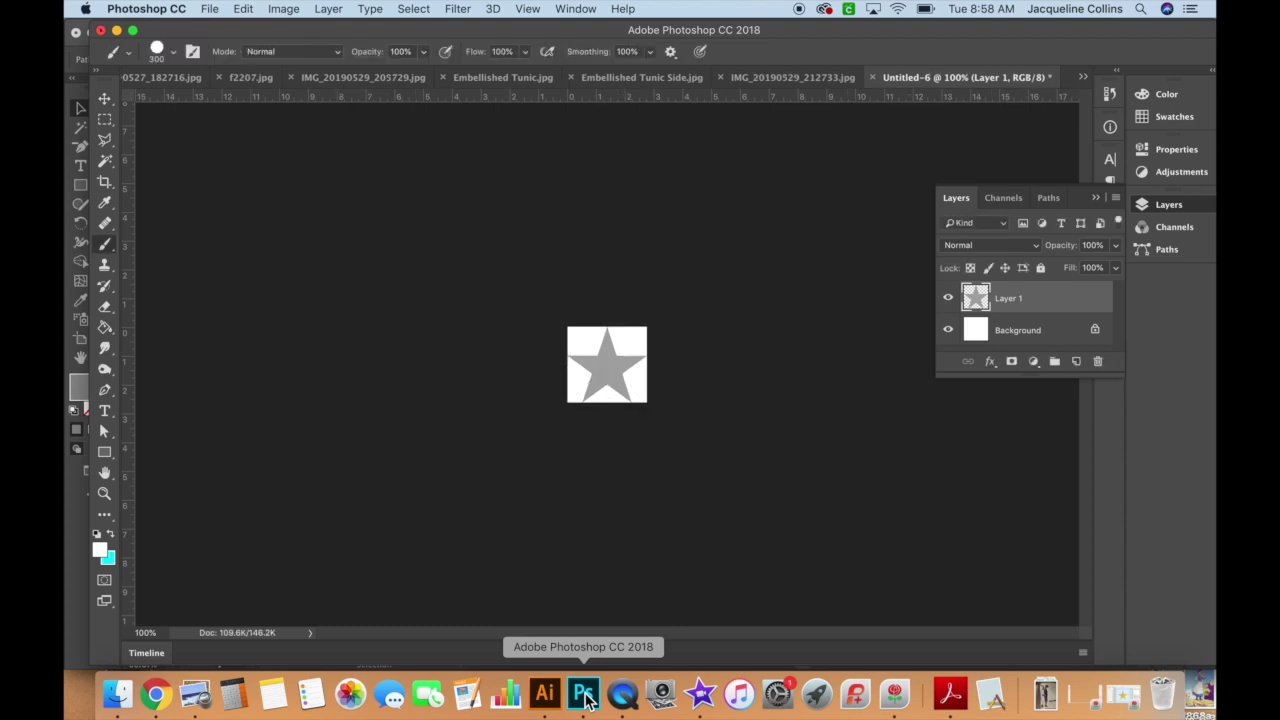
pyautogui.press('super+s')
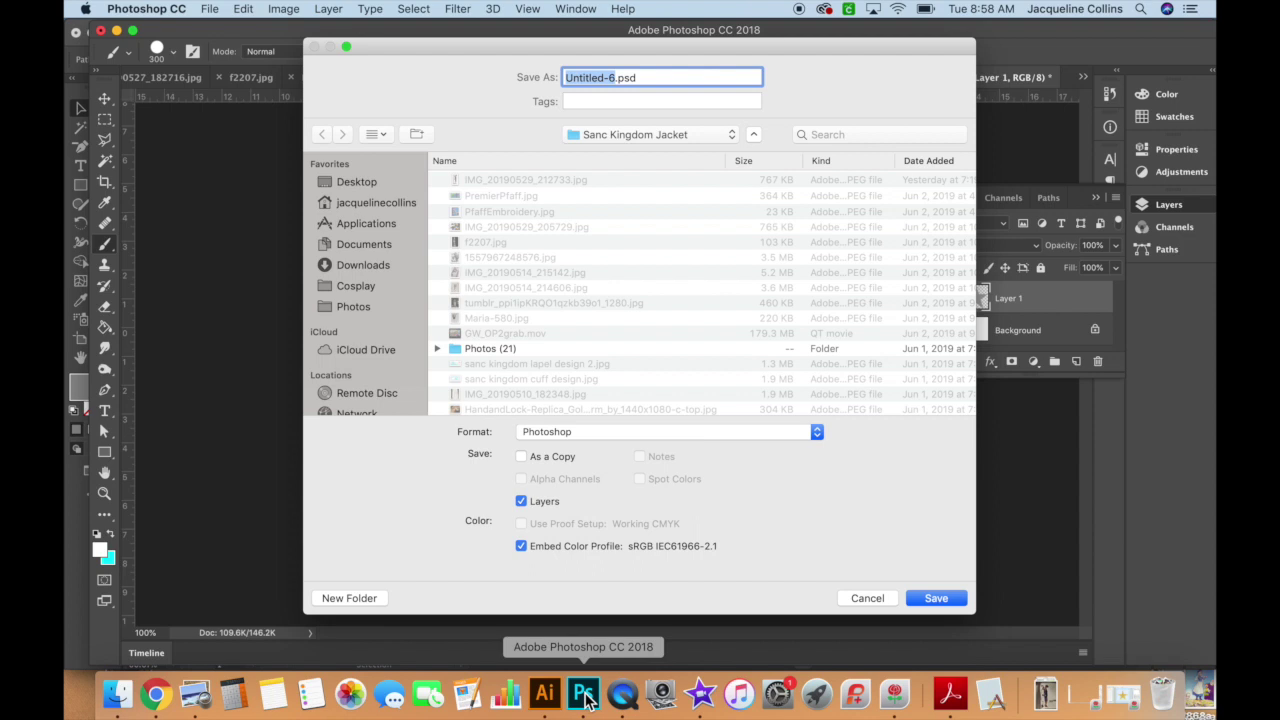
pyautogui.write('star applique2')
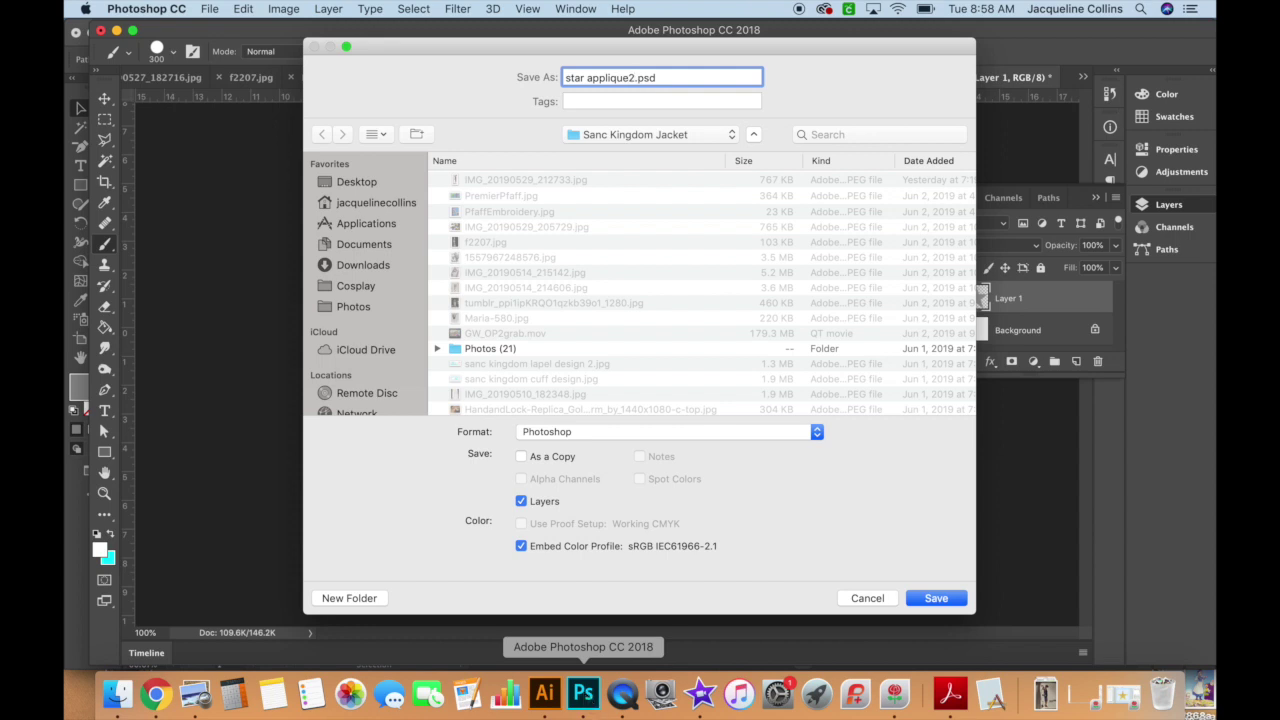
pyautogui.click(624, 435)
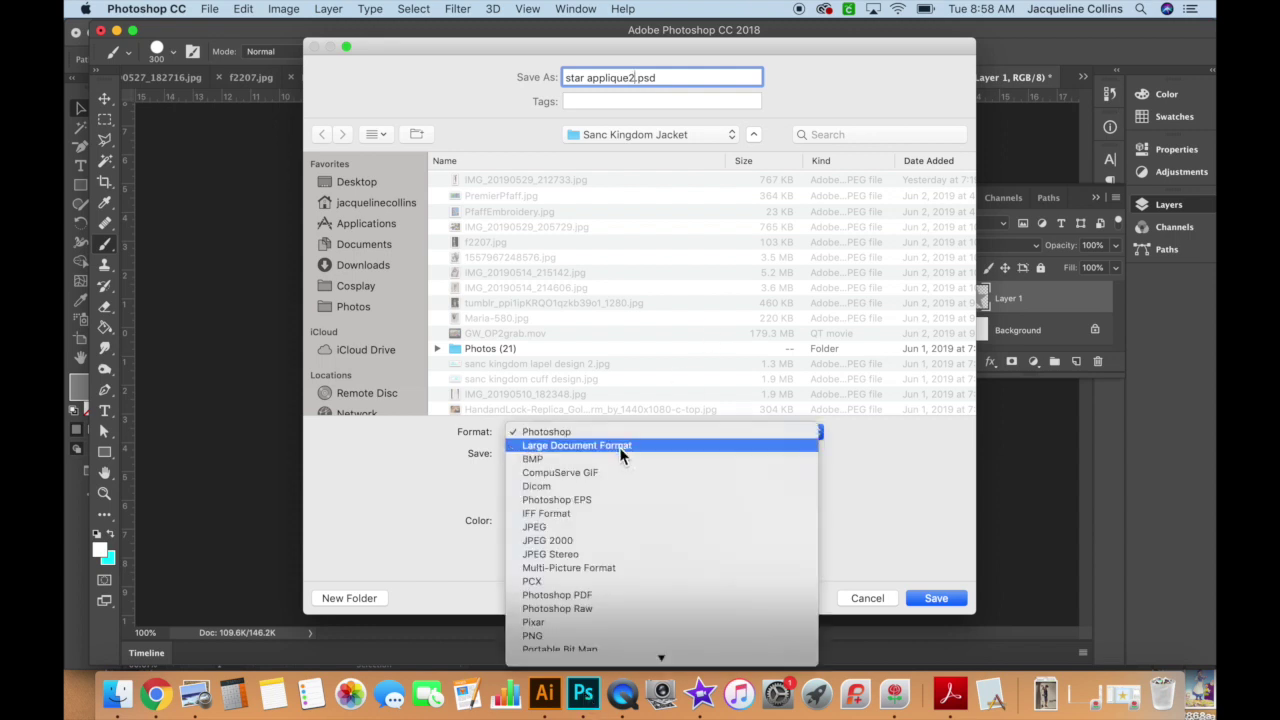
pyautogui.click(591, 526)
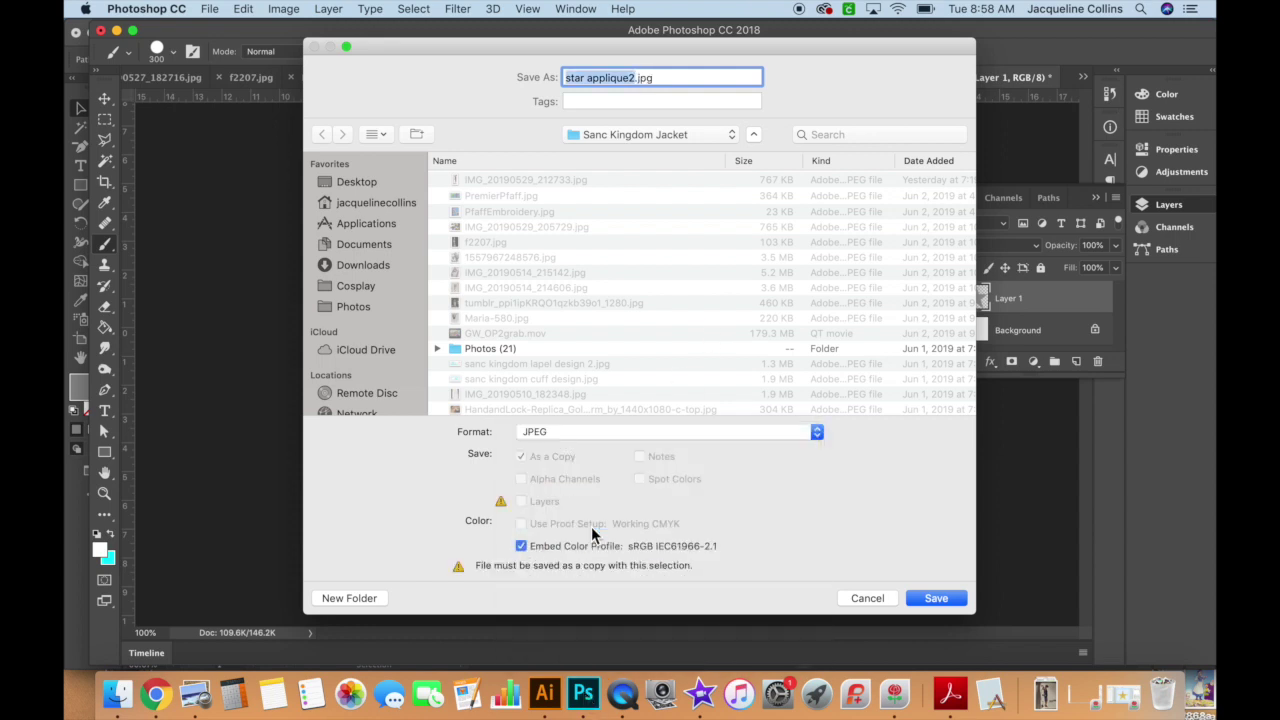
pyautogui.press('Return')
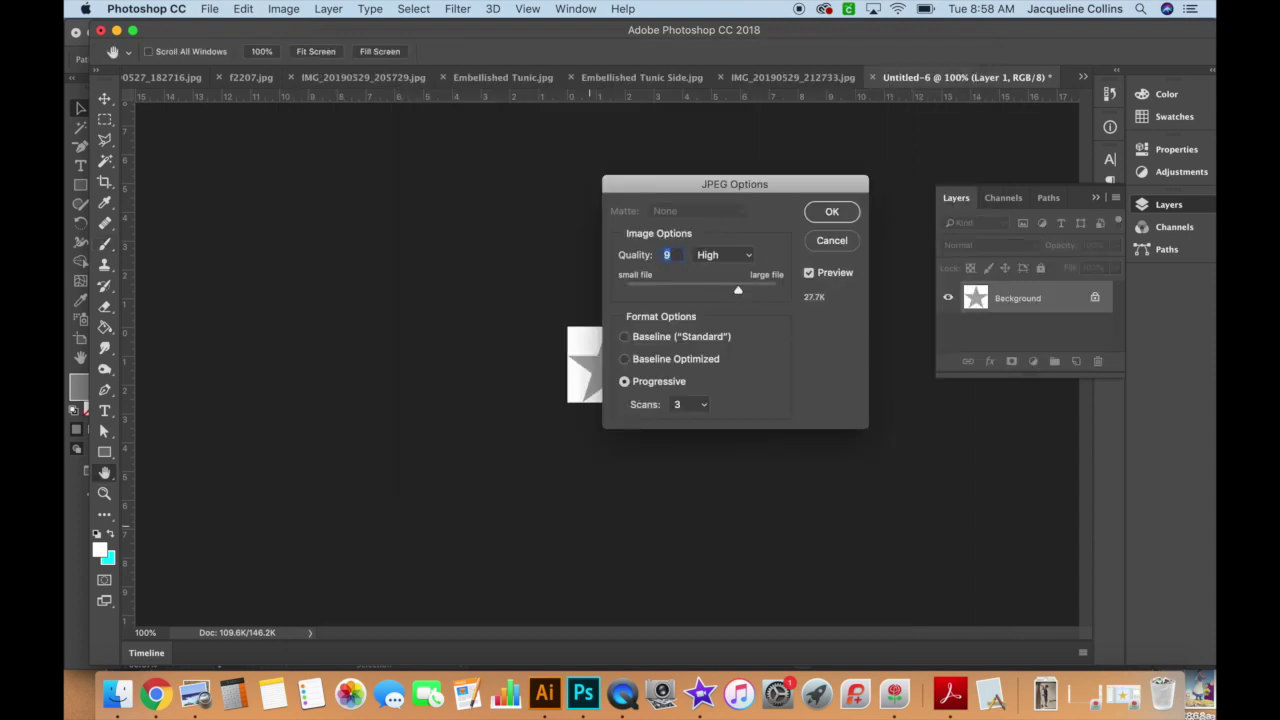
pyautogui.press('Return')
# Step: Select Illustrator's dark upper star and paste it as pixels into a new blank Photoshop document
pyautogui.click(545, 693)
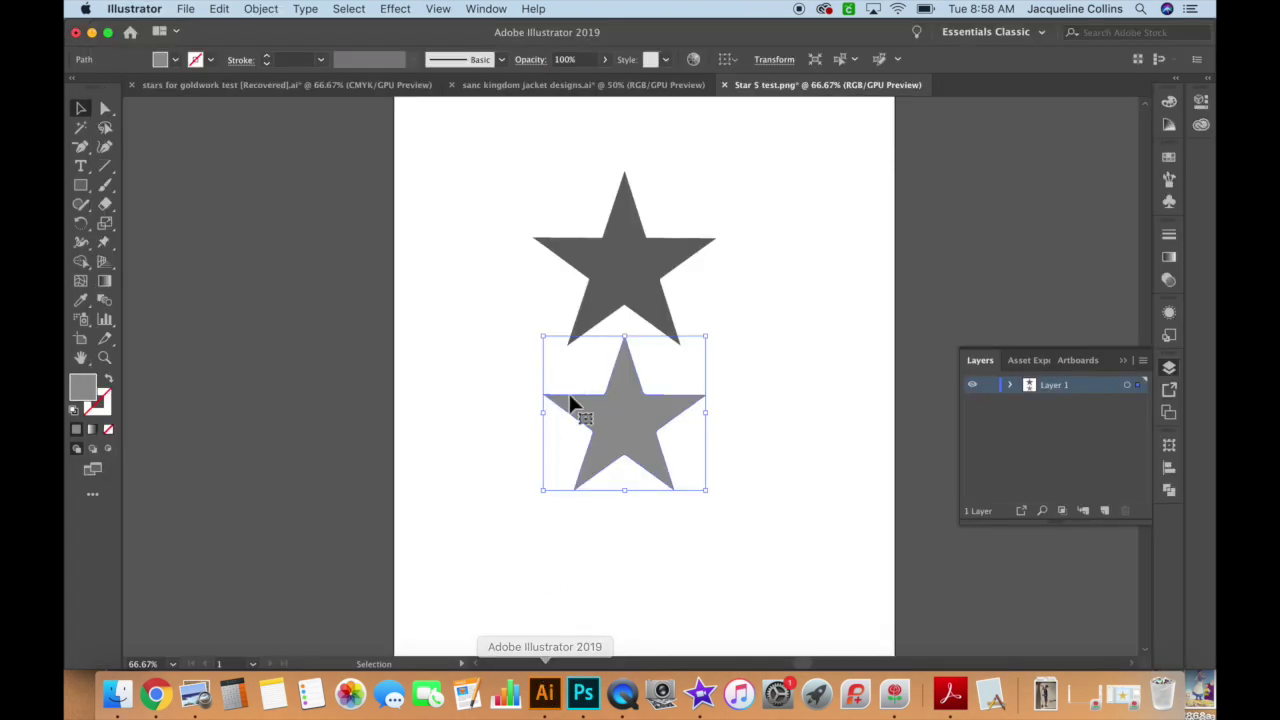
pyautogui.click(636, 256)
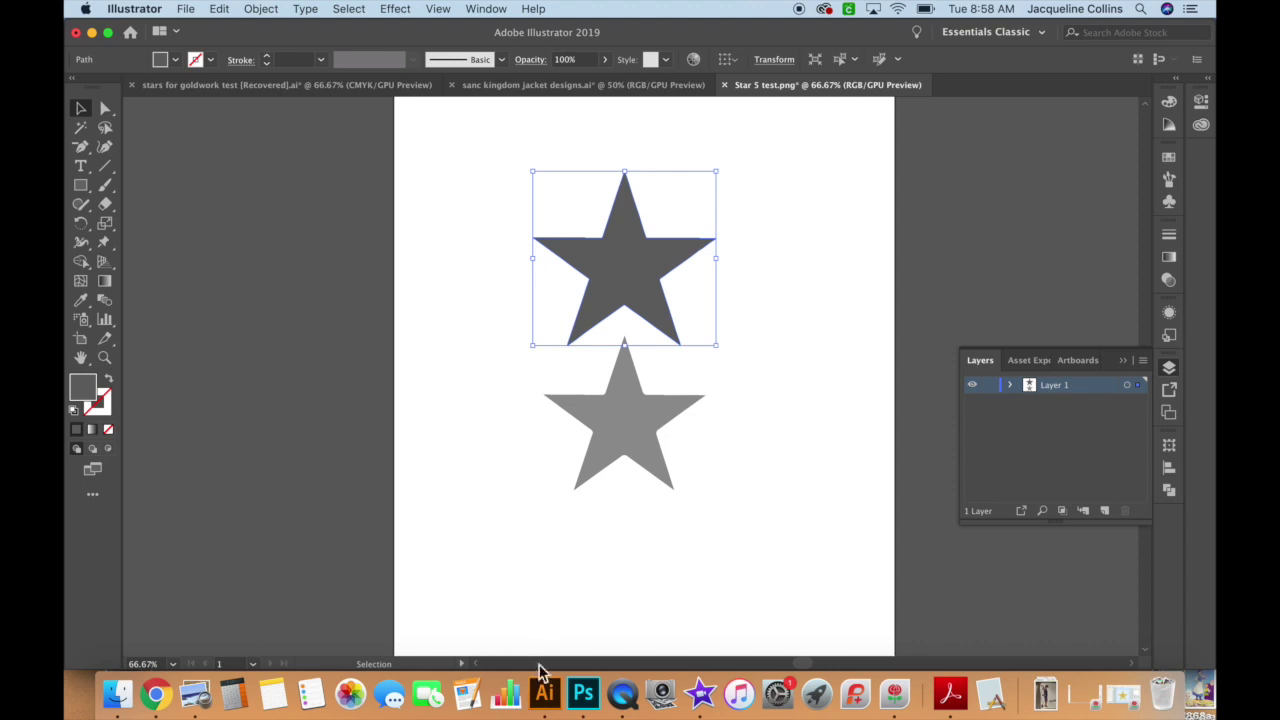
pyautogui.click(583, 695)
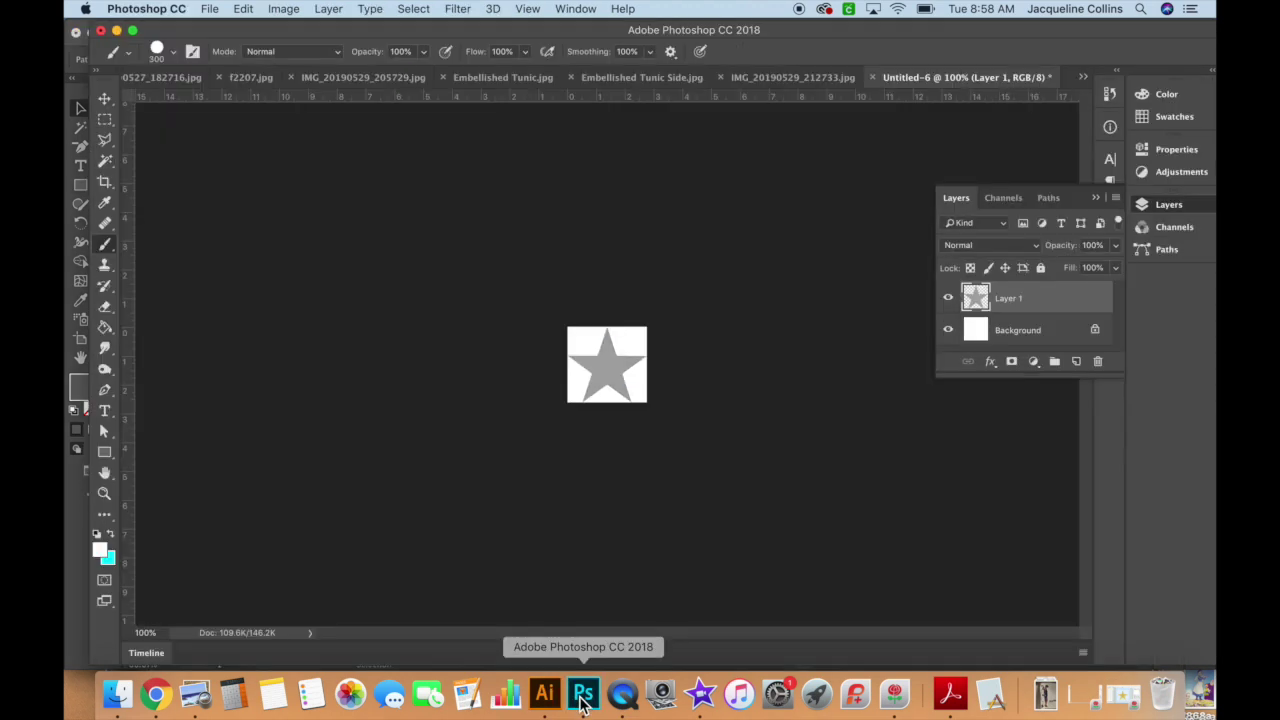
pyautogui.press('super+n')
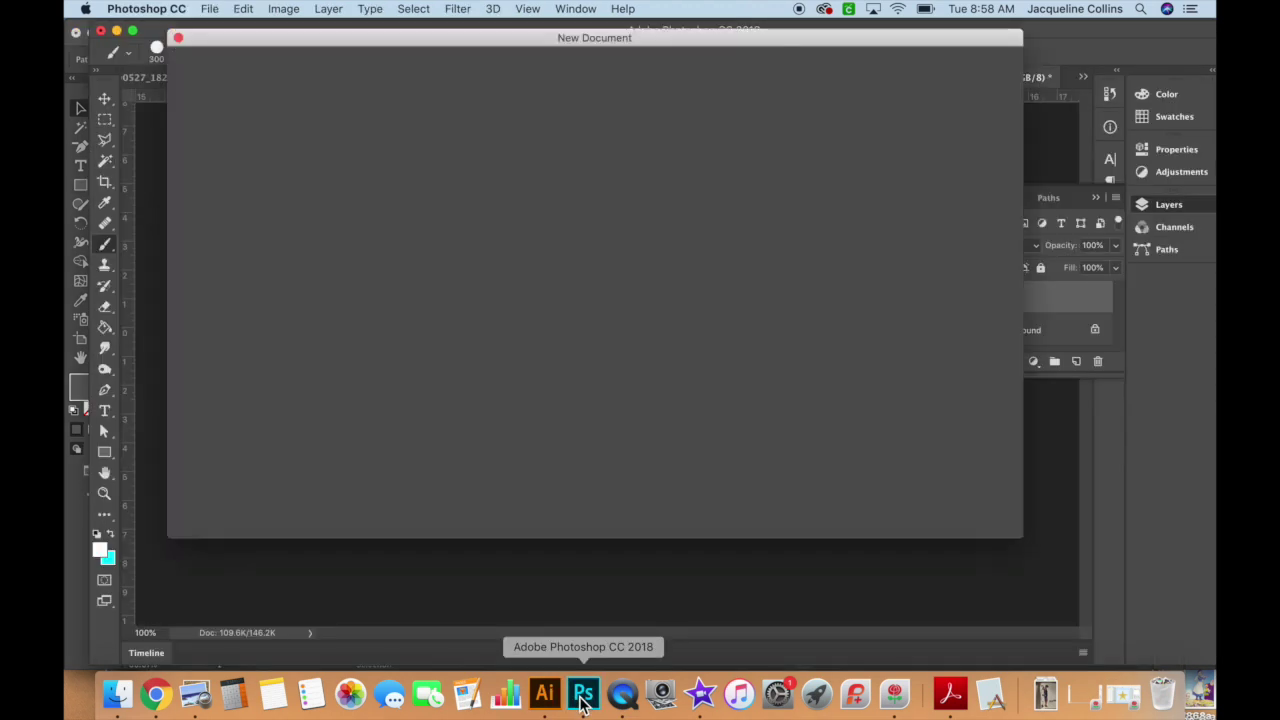
pyautogui.press('Return')
pyautogui.press('super+v')
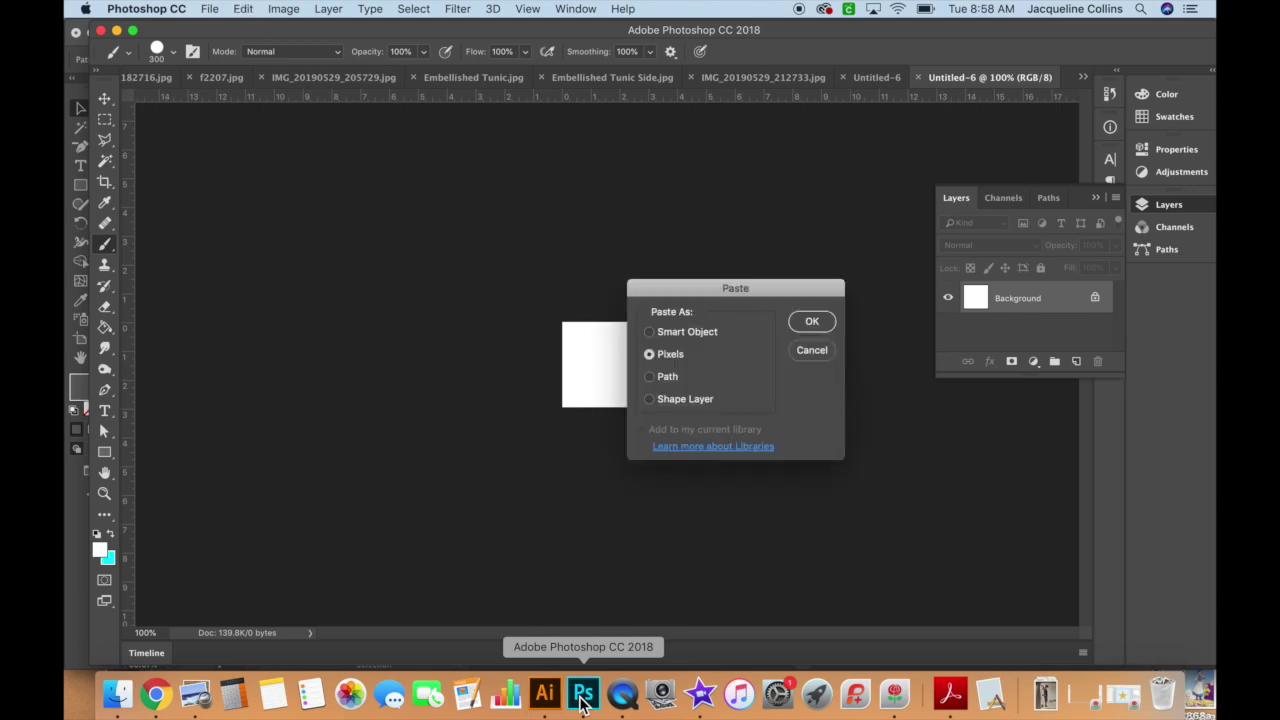
pyautogui.press('Return')
pyautogui.press('Return')
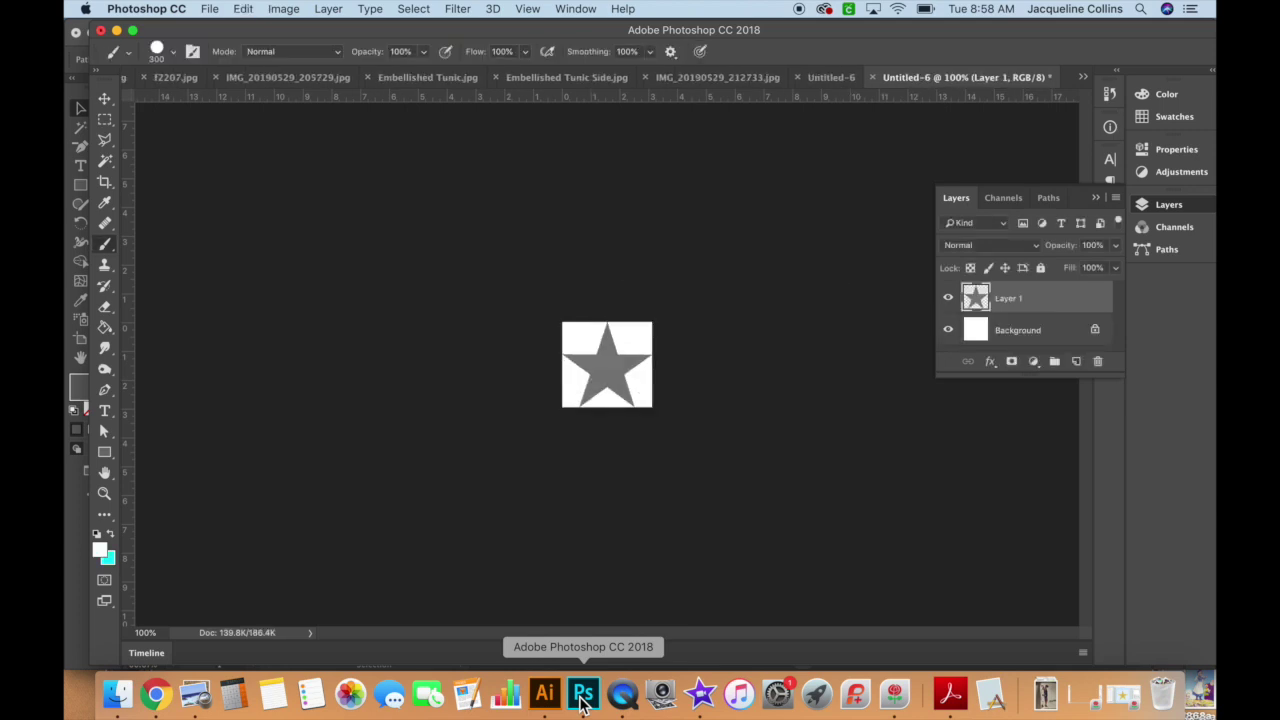
# Step: Save the dark star document as the JPEG star applique1.jpg with default quality settings
pyautogui.press('super+s')
pyautogui.write('Sta')
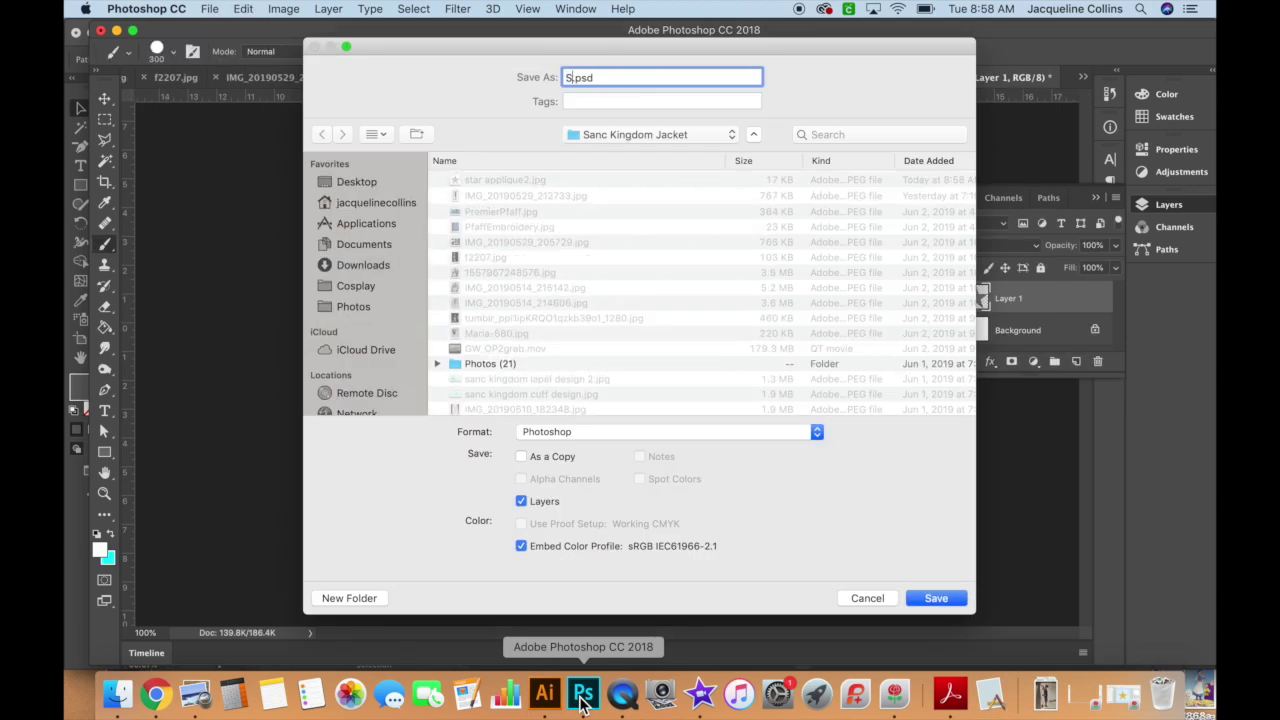
pyautogui.write('ar applique 1')
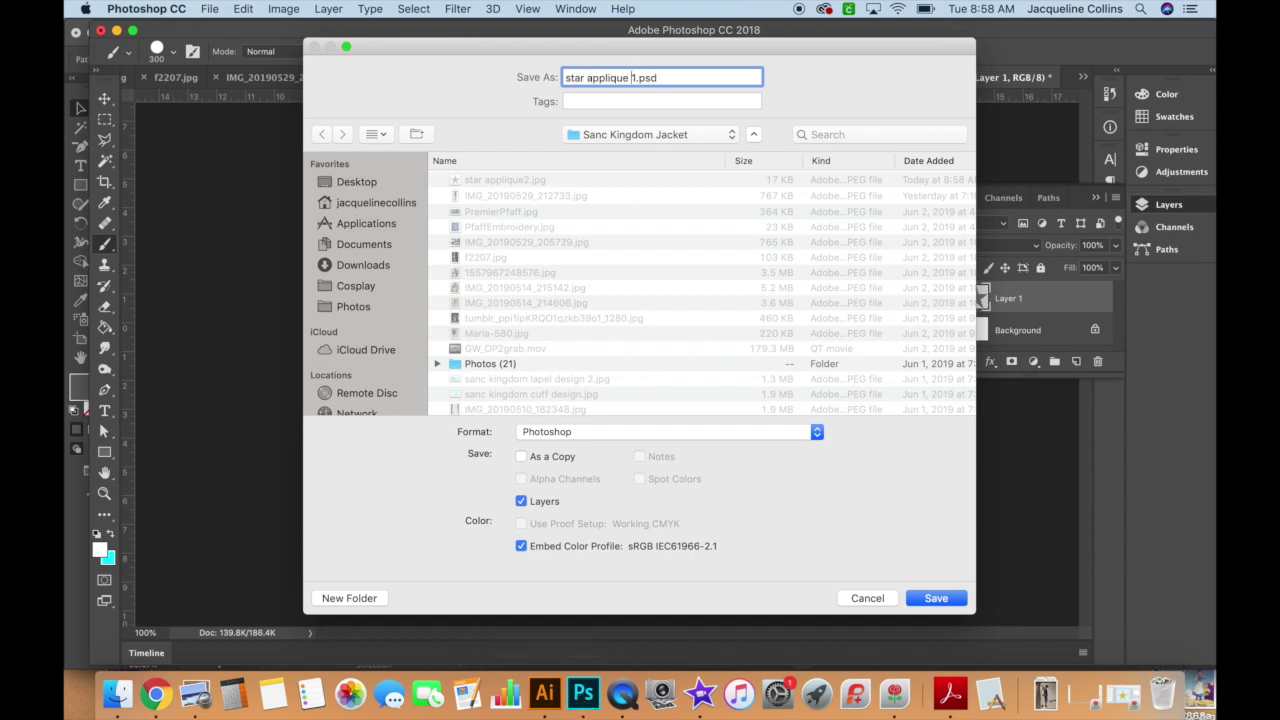
pyautogui.click(650, 431)
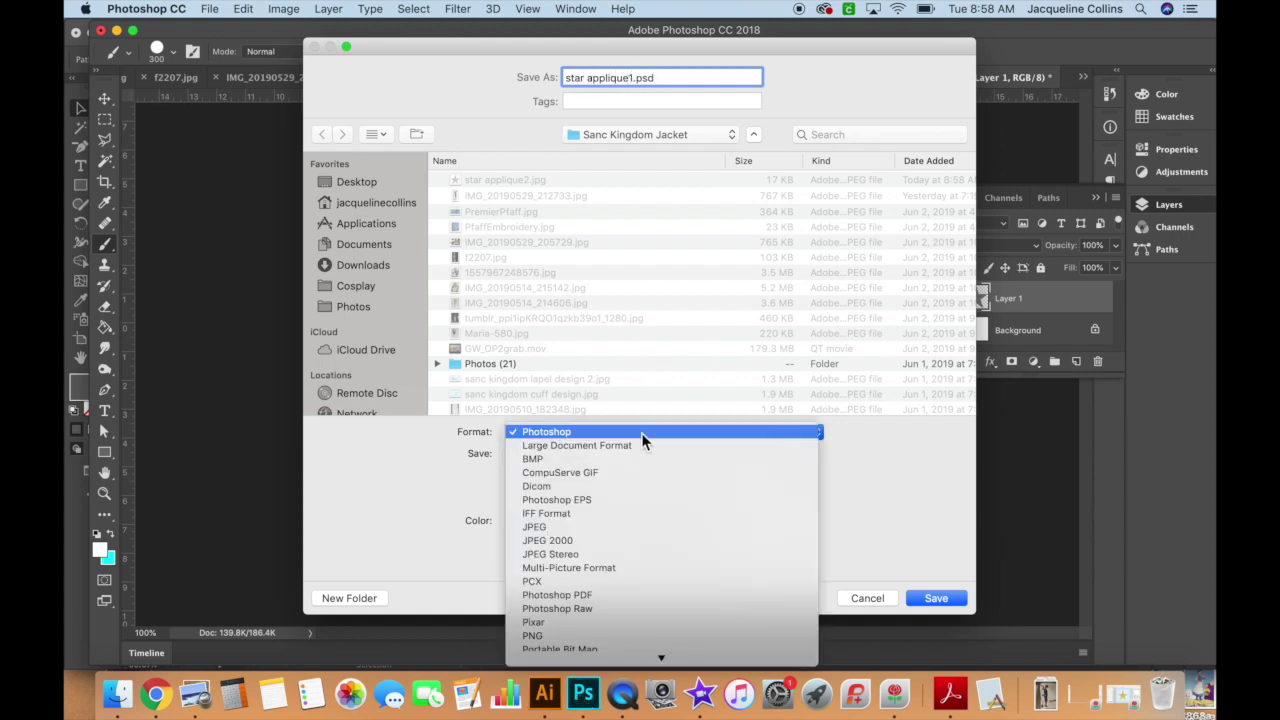
pyautogui.click(603, 524)
pyautogui.press('Return')
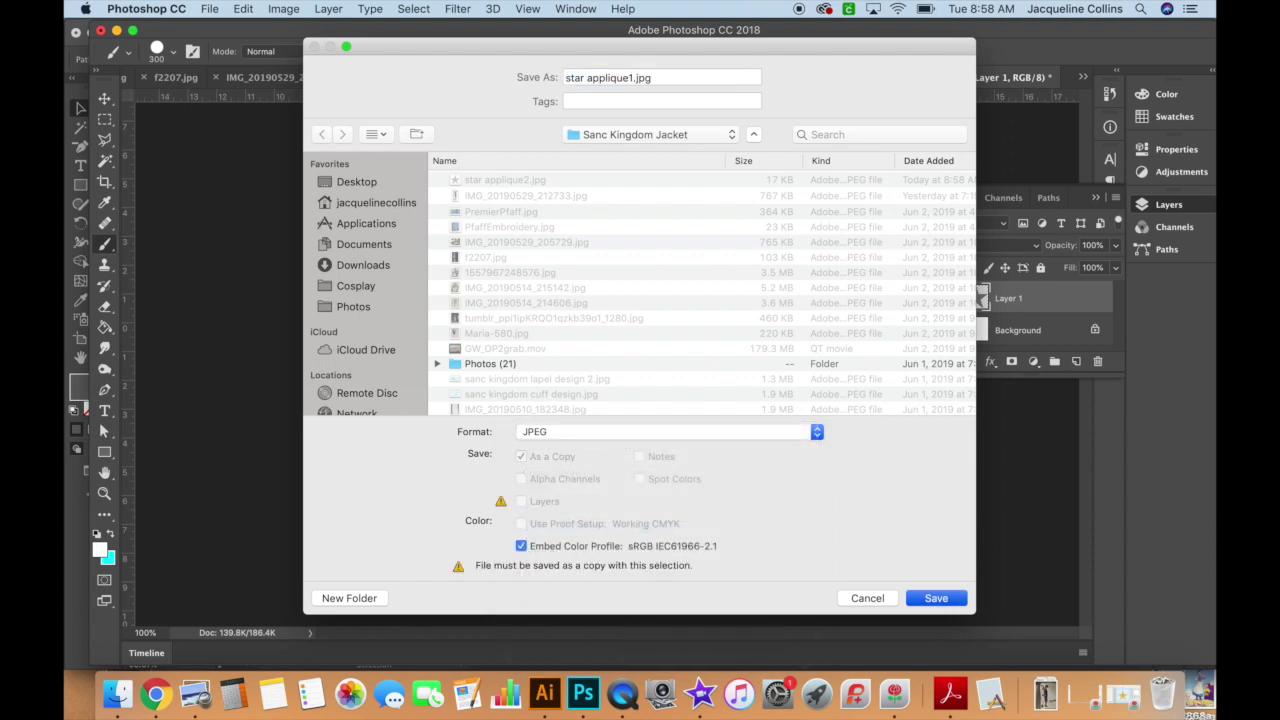
pyautogui.press('Return')
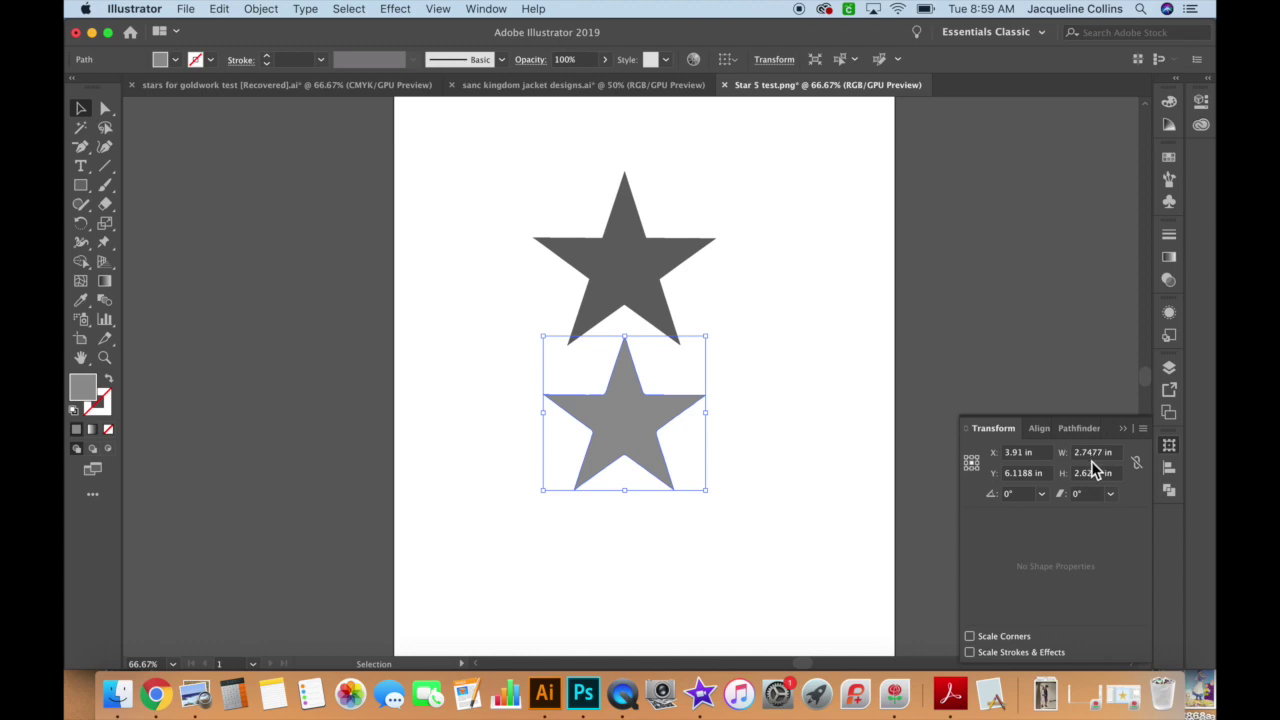
# Step: Upload star applique1.jpg from the computer into Cricut Design Space
pyautogui.click(824, 417)
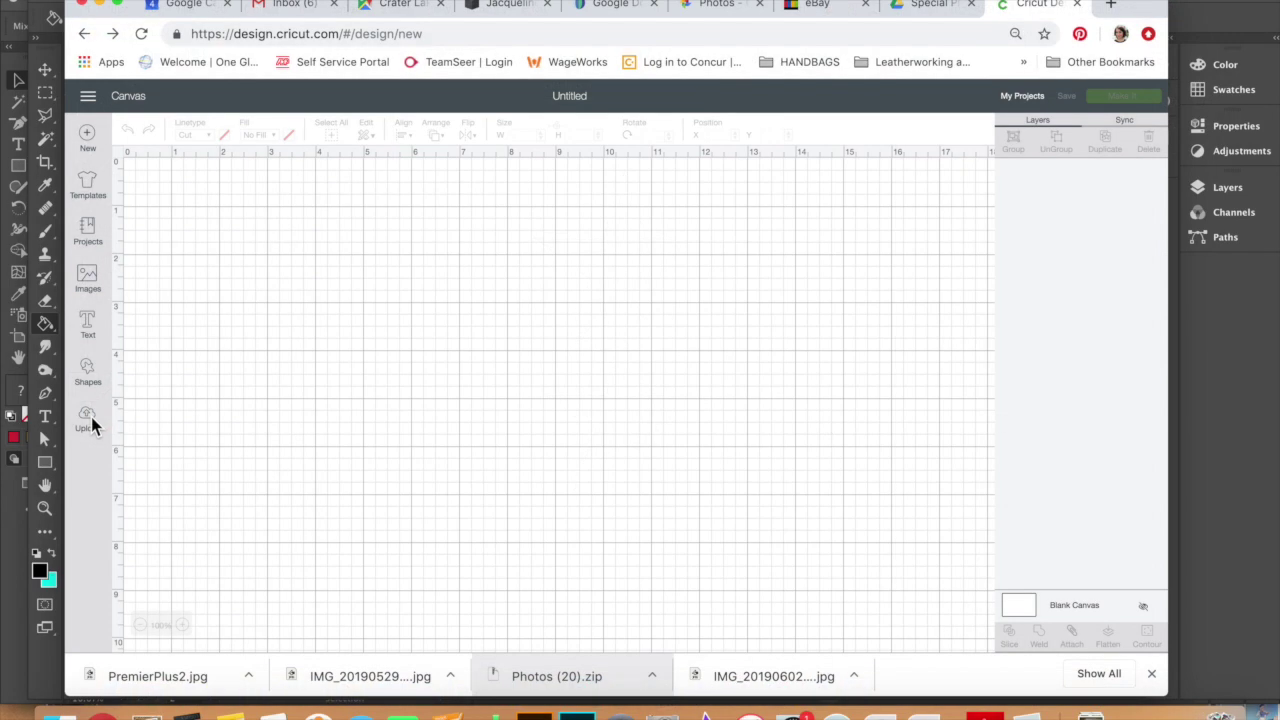
pyautogui.click(90, 422)
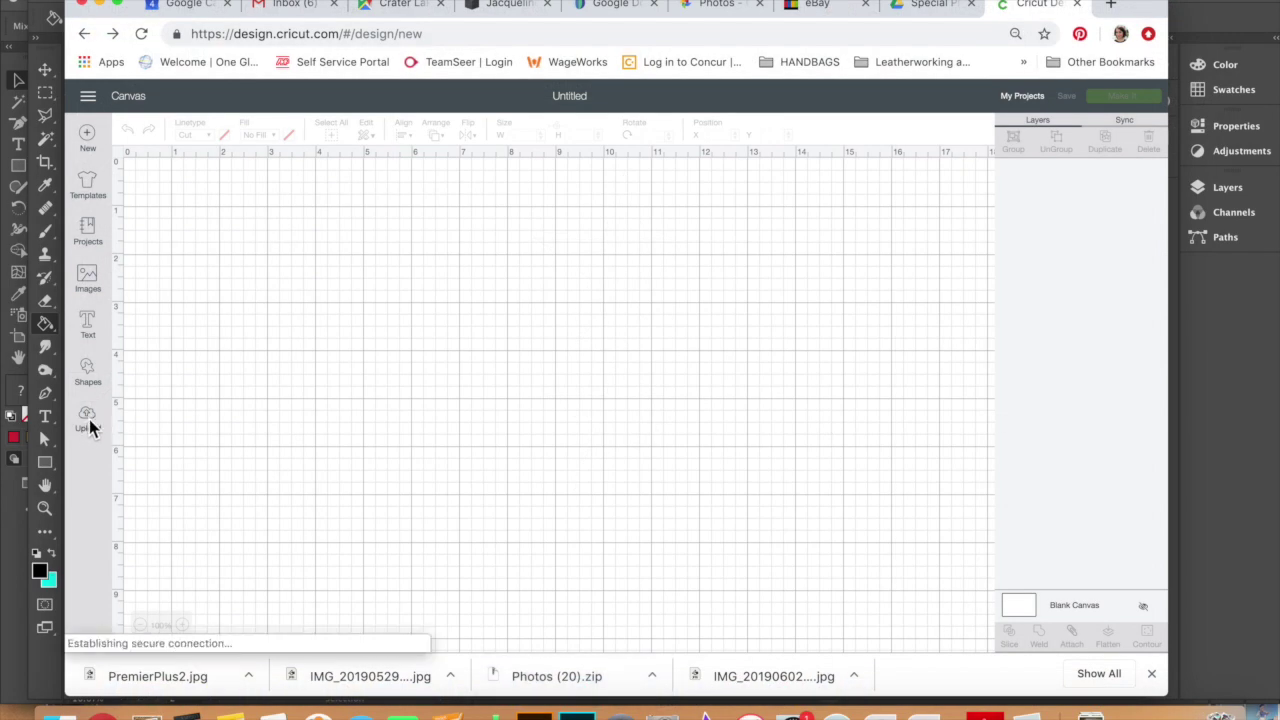
pyautogui.click(384, 360)
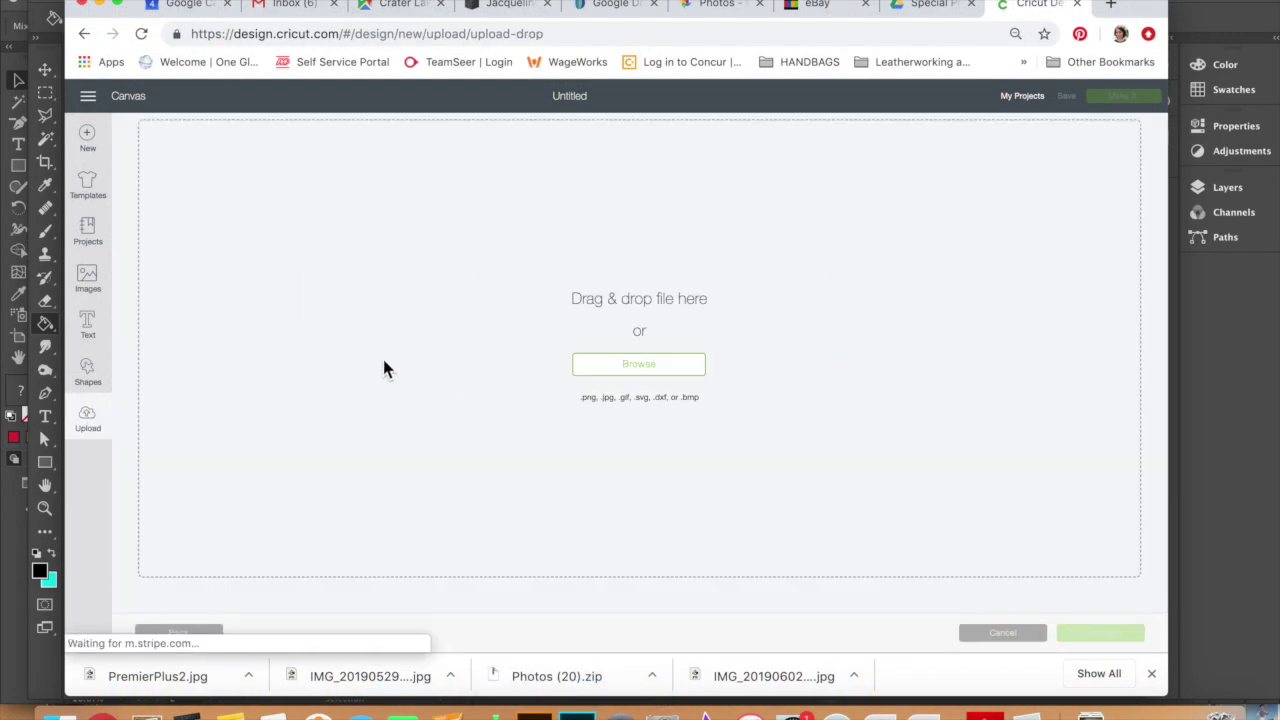
pyautogui.click(650, 366)
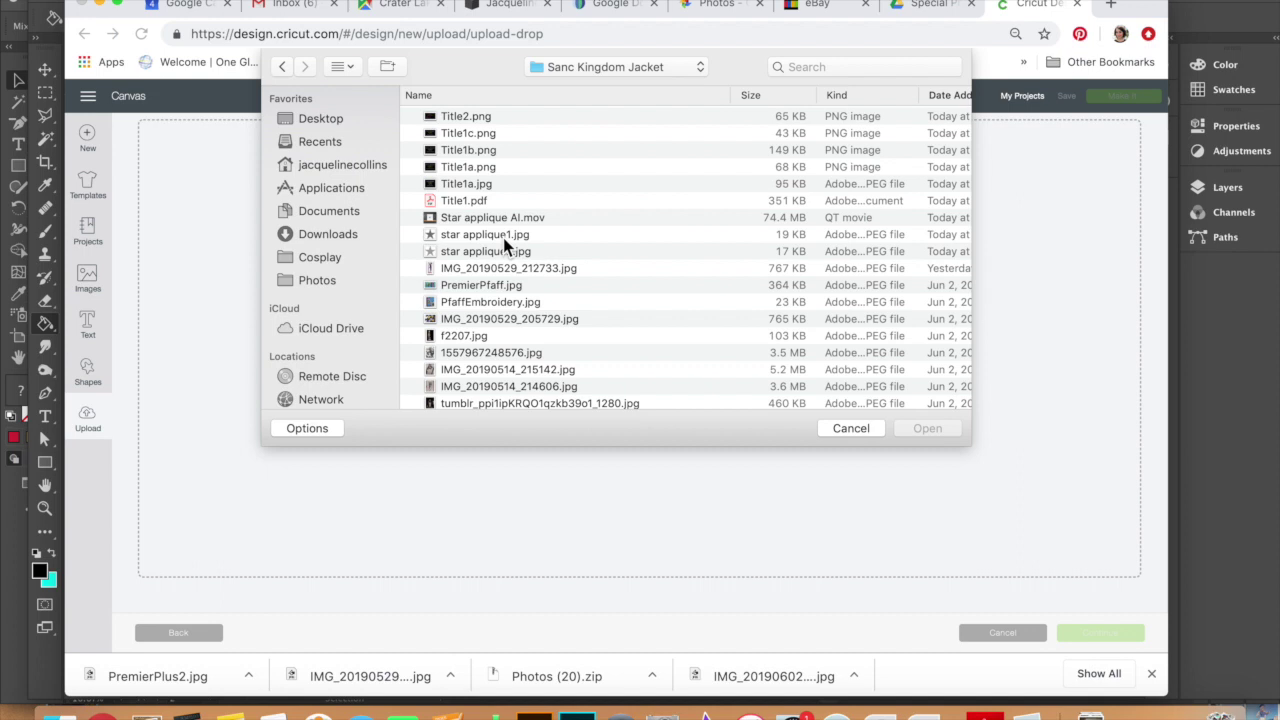
pyautogui.doubleClick(503, 236)
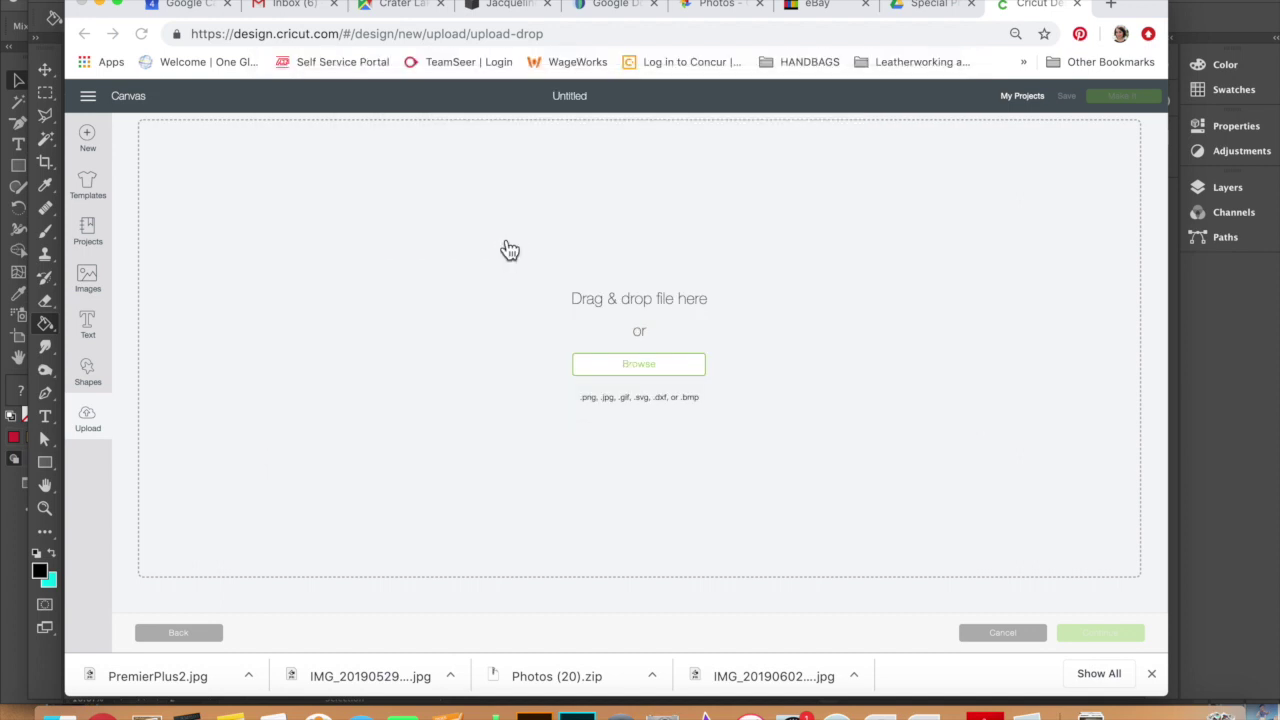
# Step: Mark it as a Simple image, erase the grey background, and save it as cut image star applique1
pyautogui.click(714, 251)
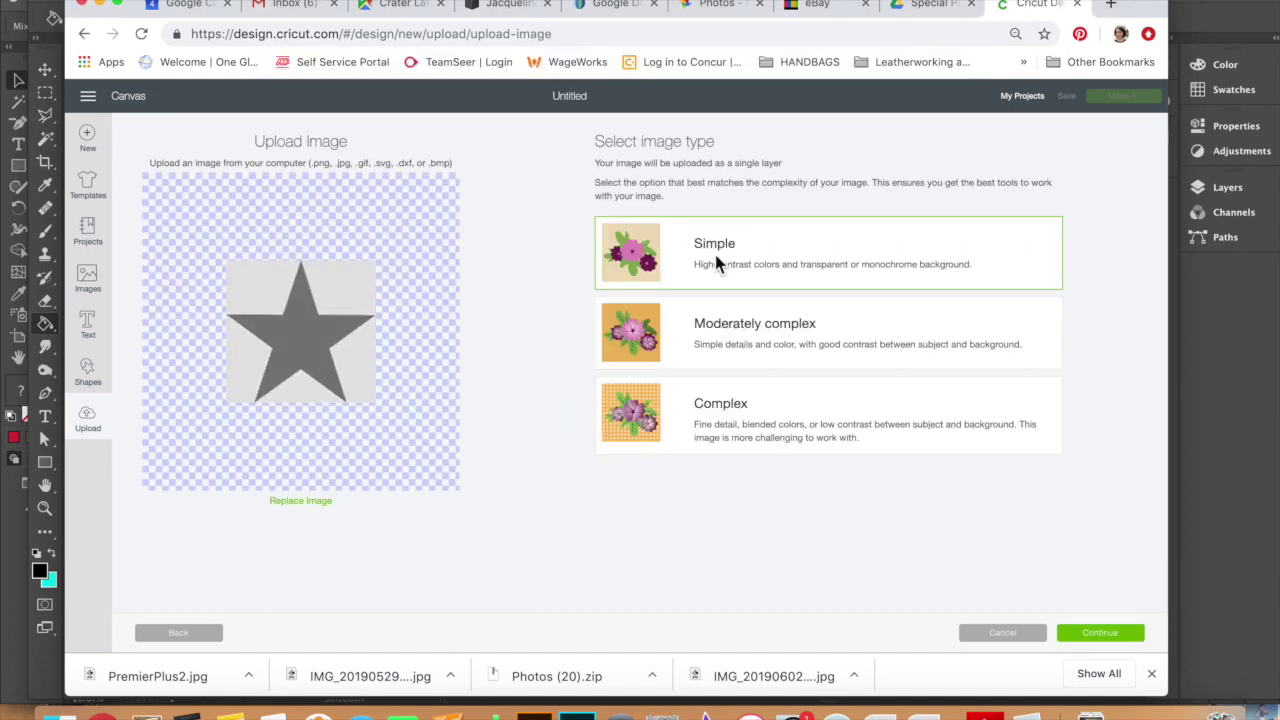
pyautogui.click(1090, 638)
pyautogui.click(808, 334)
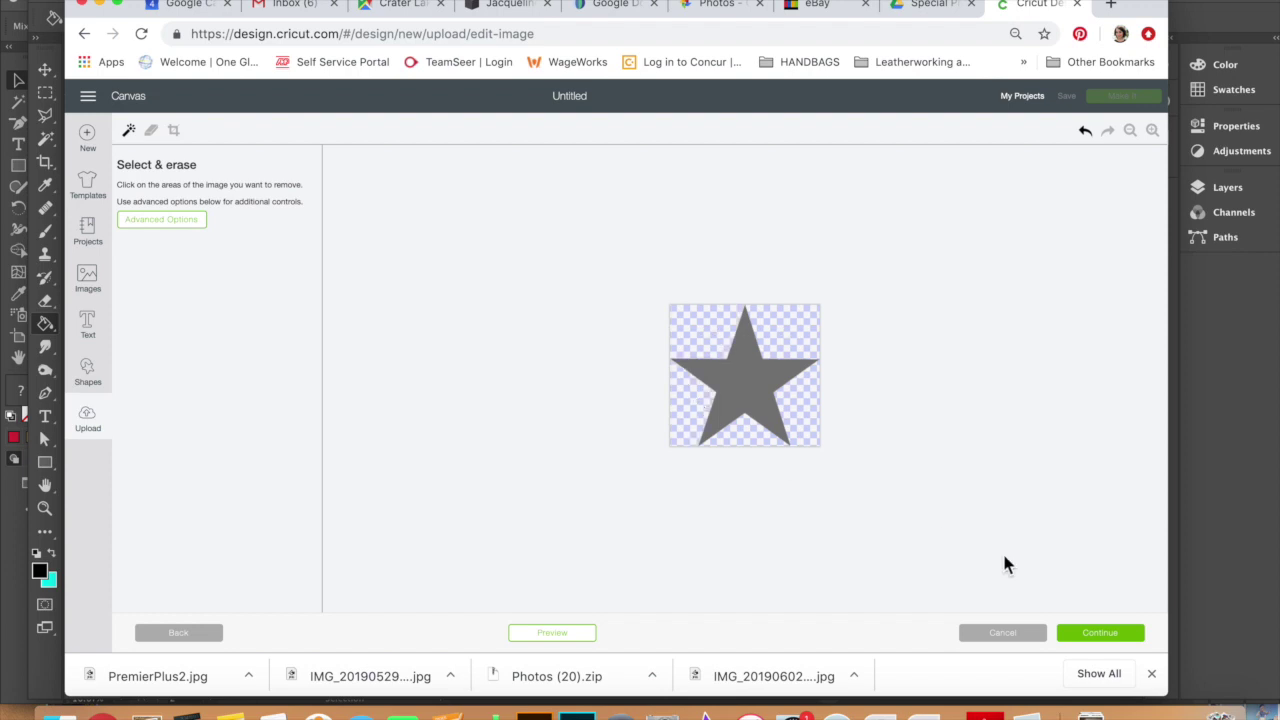
pyautogui.click(1102, 635)
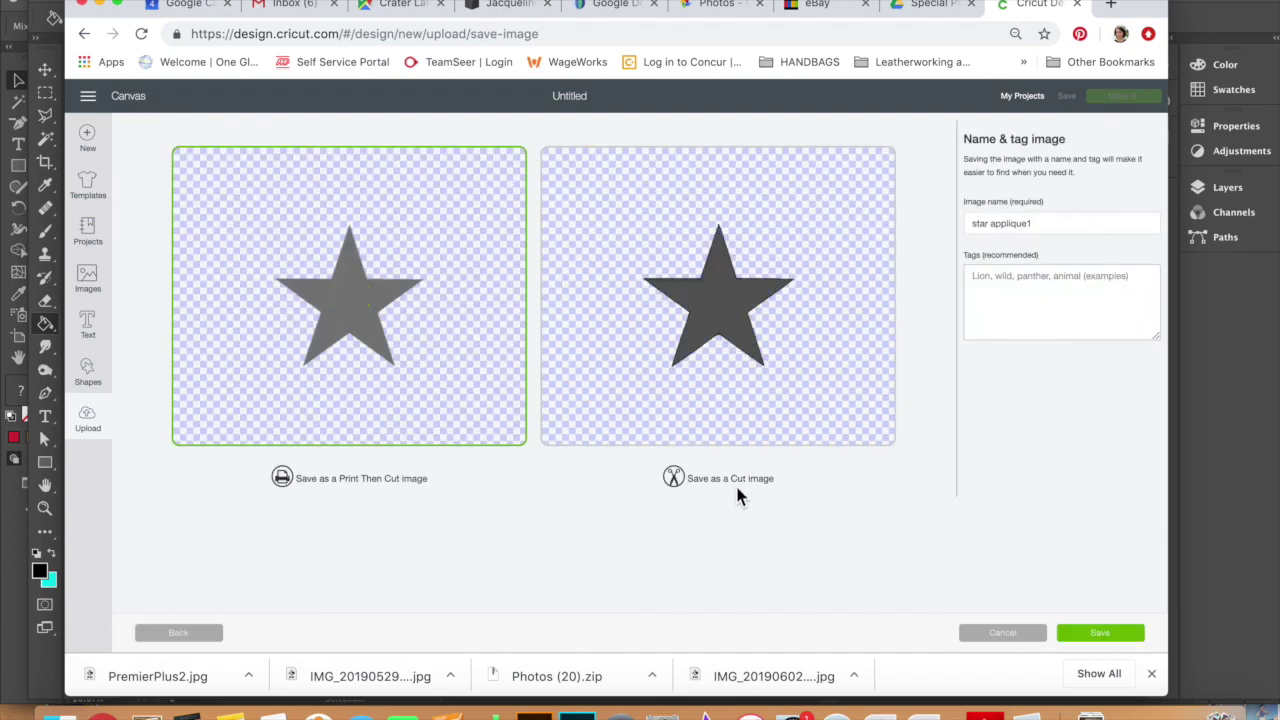
pyautogui.click(740, 372)
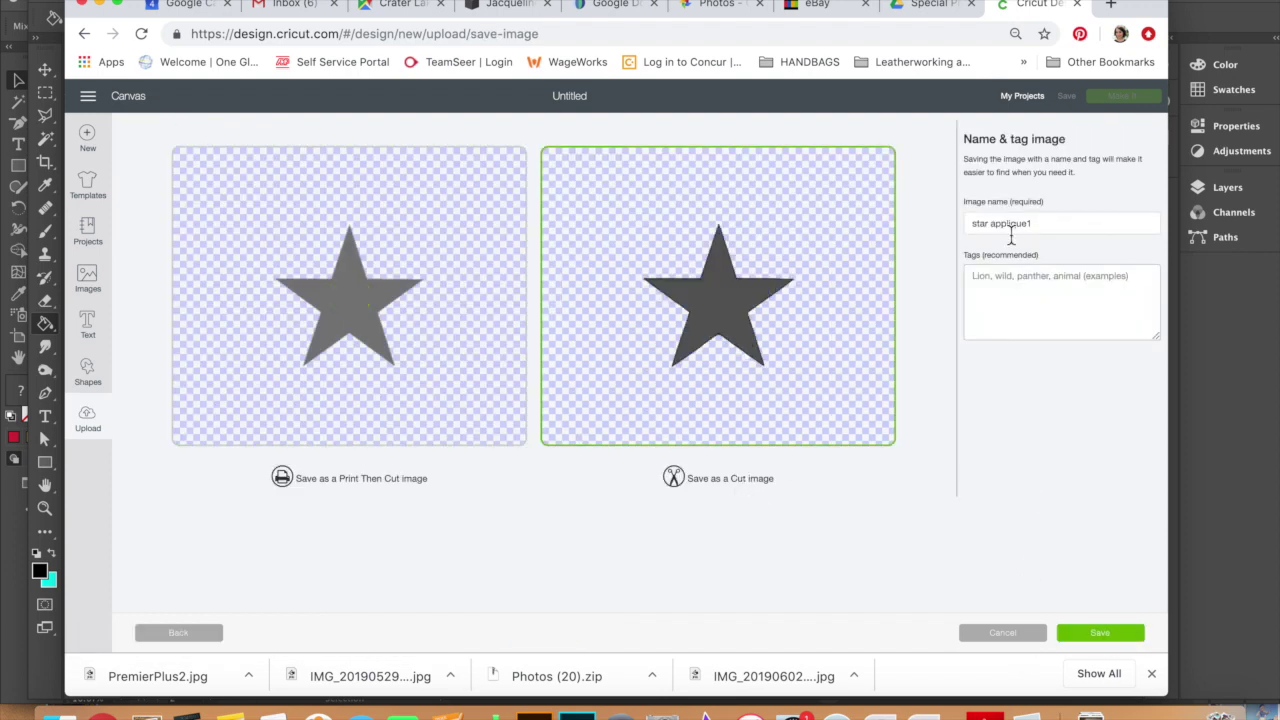
pyautogui.click(1104, 634)
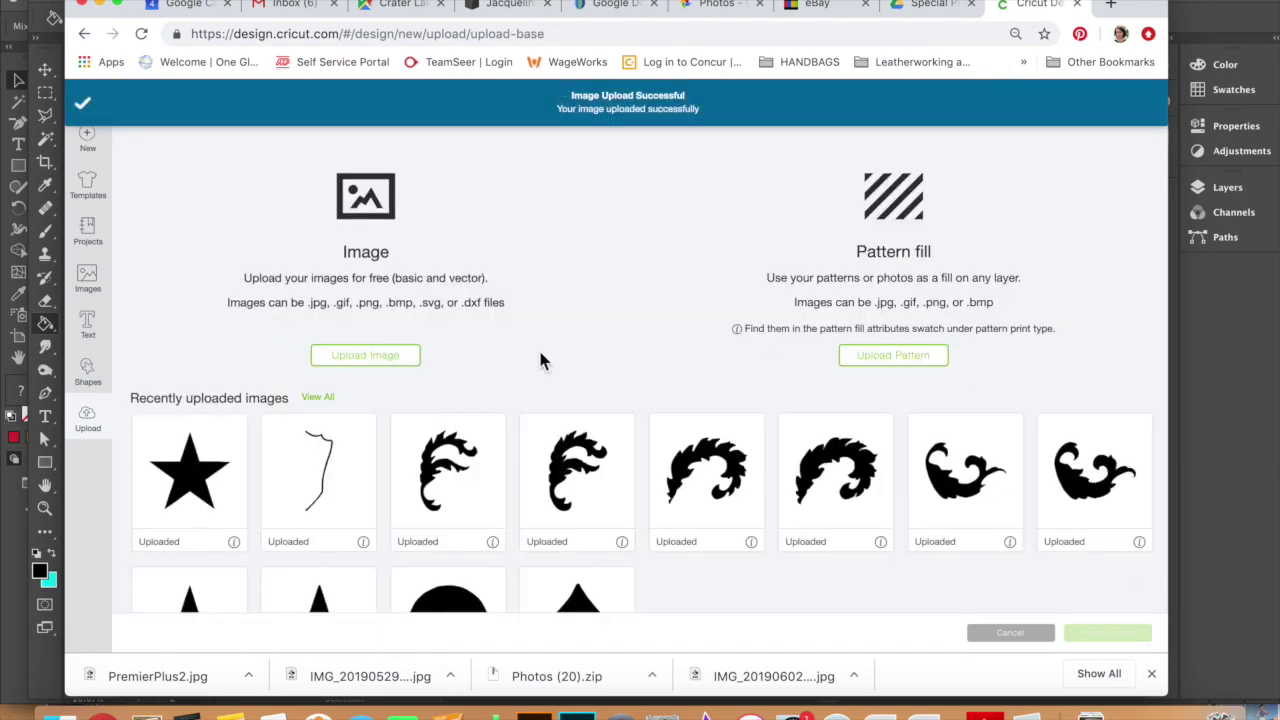
pyautogui.click(368, 355)
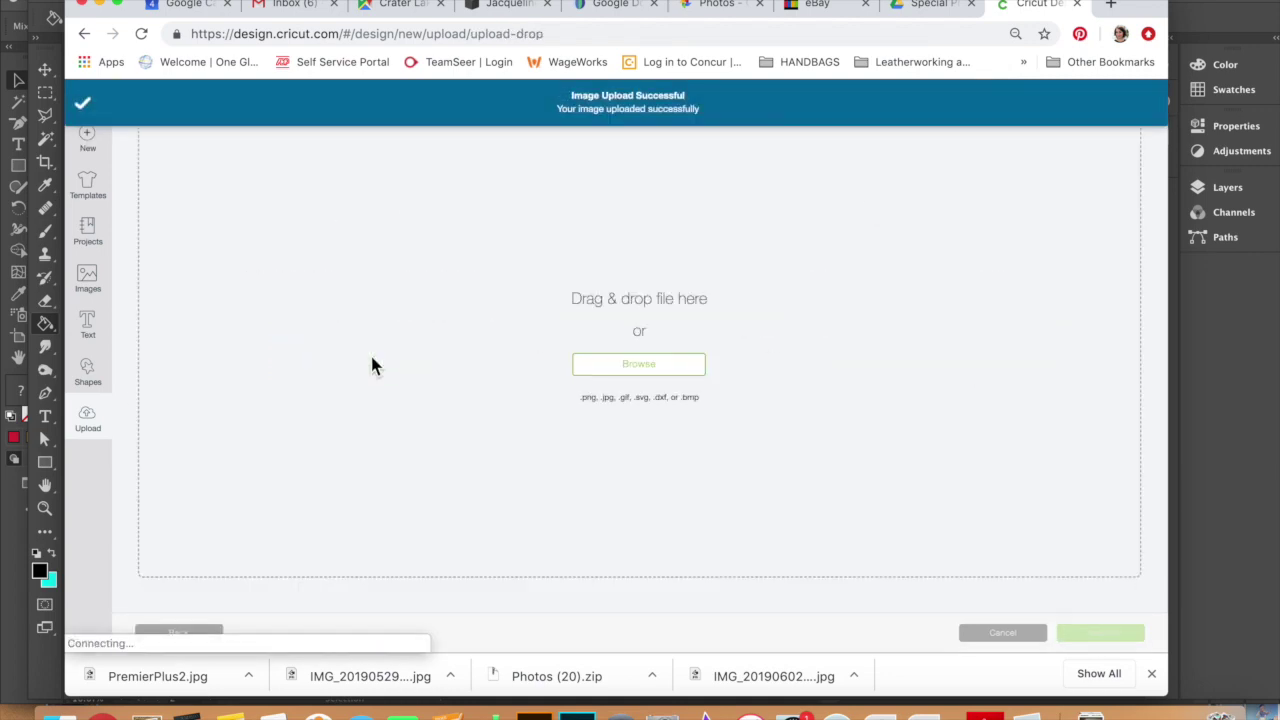
# Step: Upload star applique2.jpg as a Simple image with its grey background erased, saved as a cut image
pyautogui.click(649, 366)
pyautogui.click(505, 254)
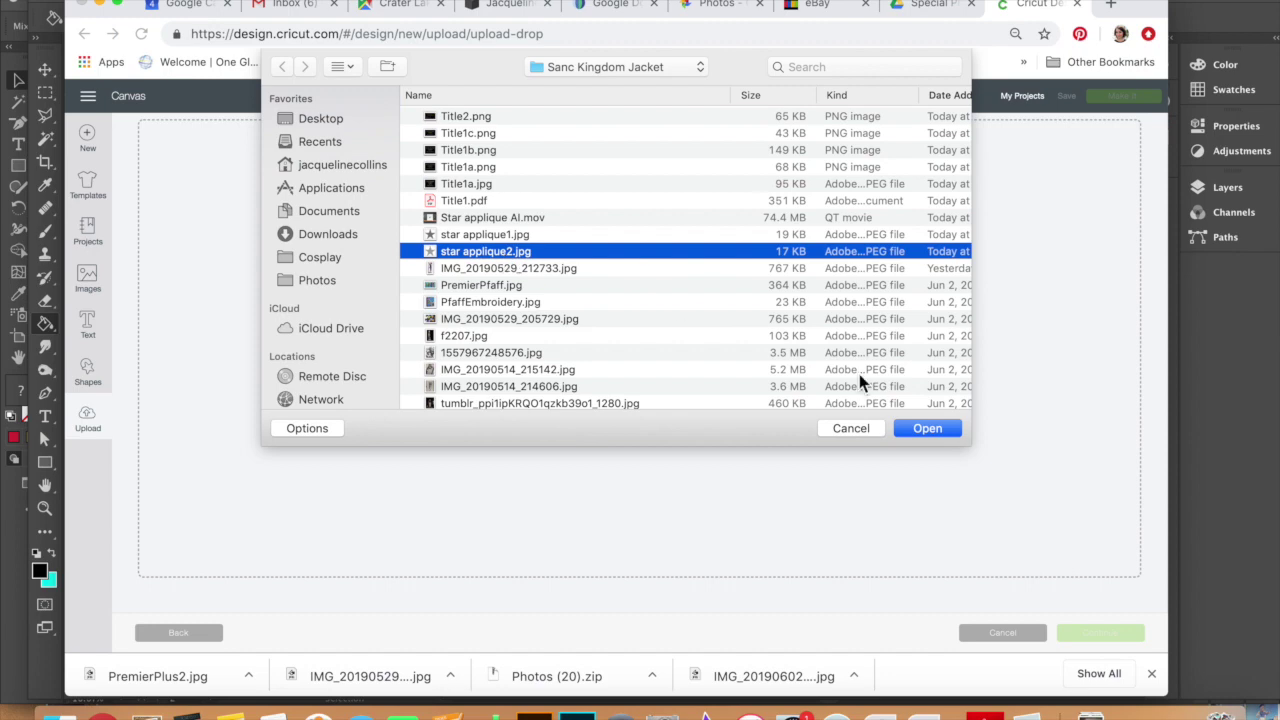
pyautogui.click(922, 428)
pyautogui.click(794, 258)
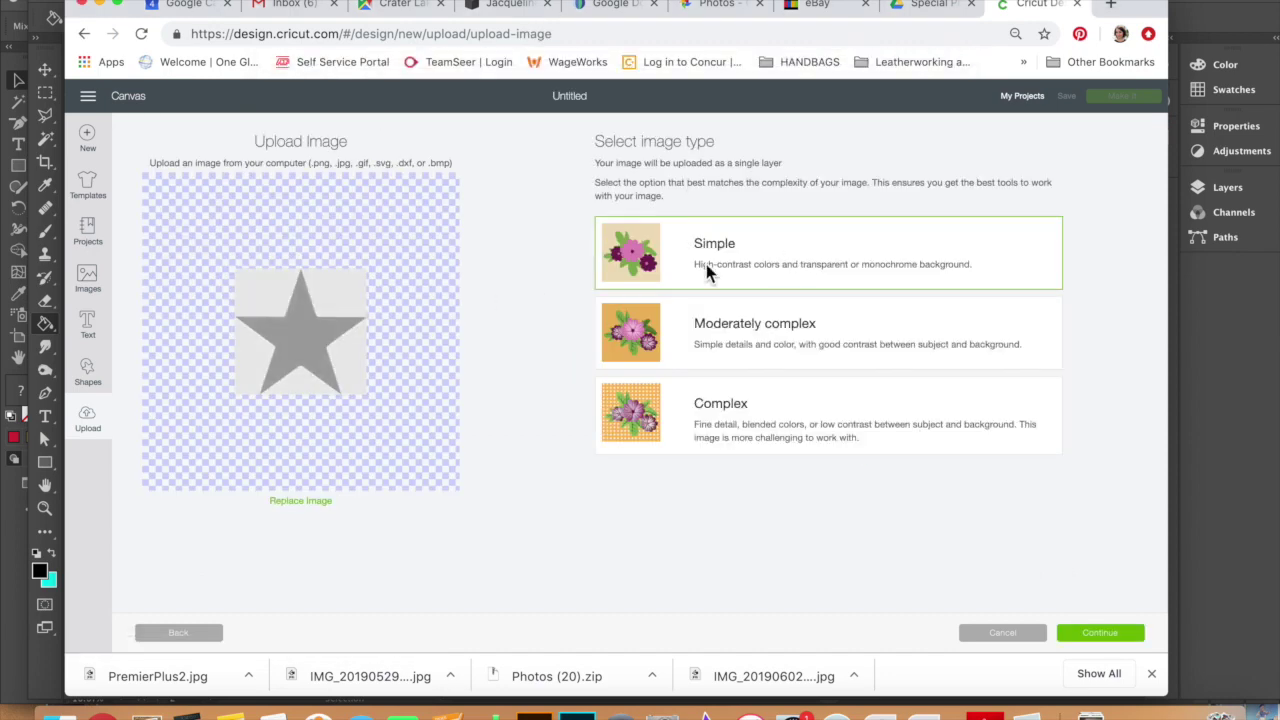
pyautogui.click(1116, 638)
pyautogui.click(694, 343)
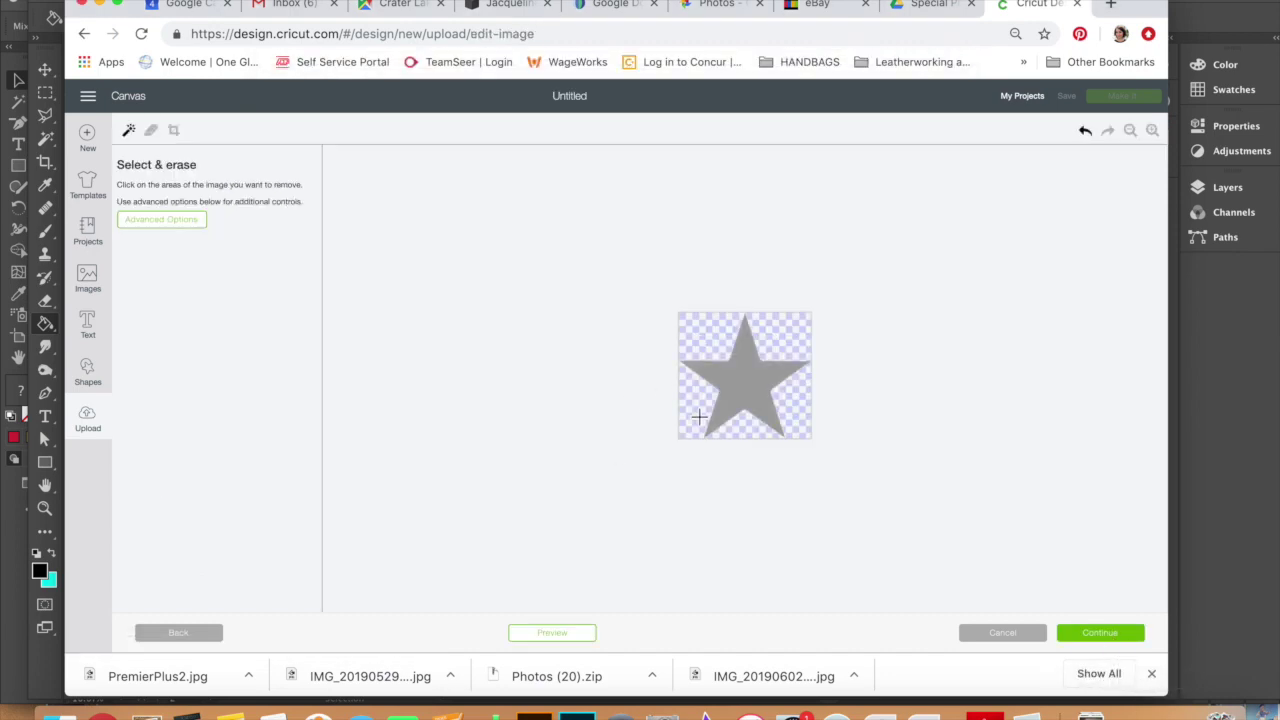
pyautogui.click(1072, 642)
pyautogui.click(709, 291)
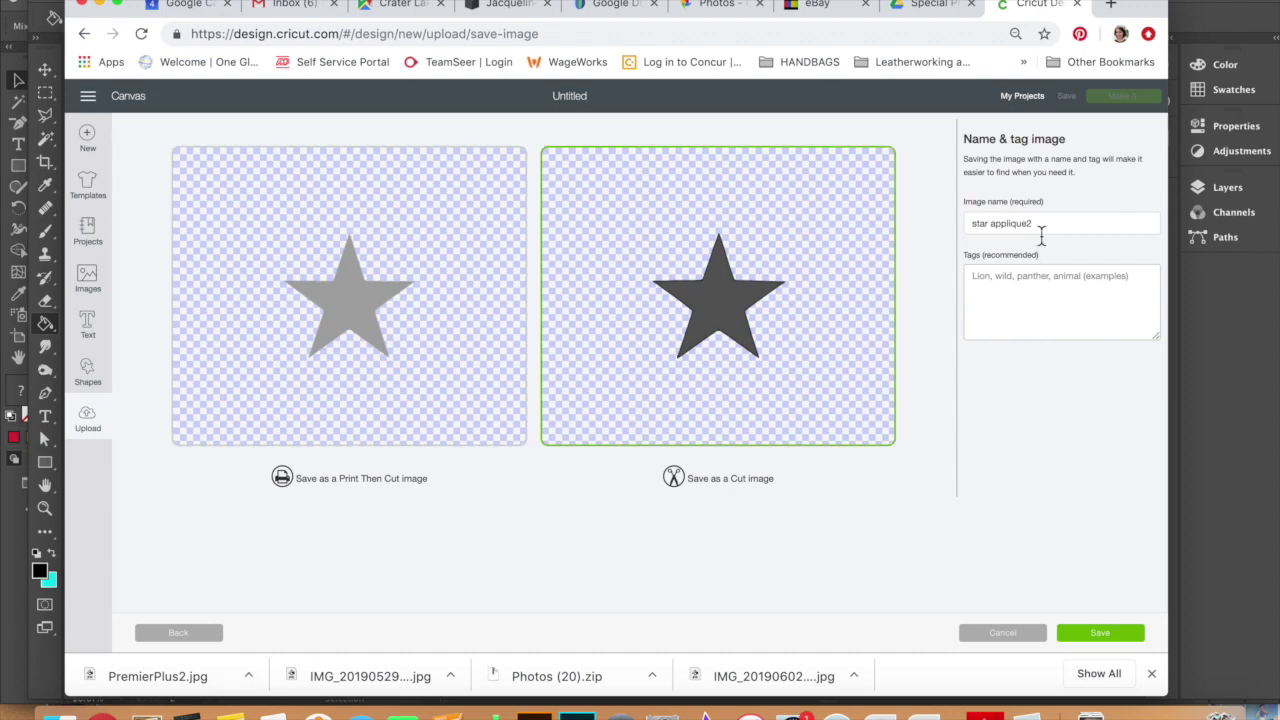
pyautogui.click(1102, 640)
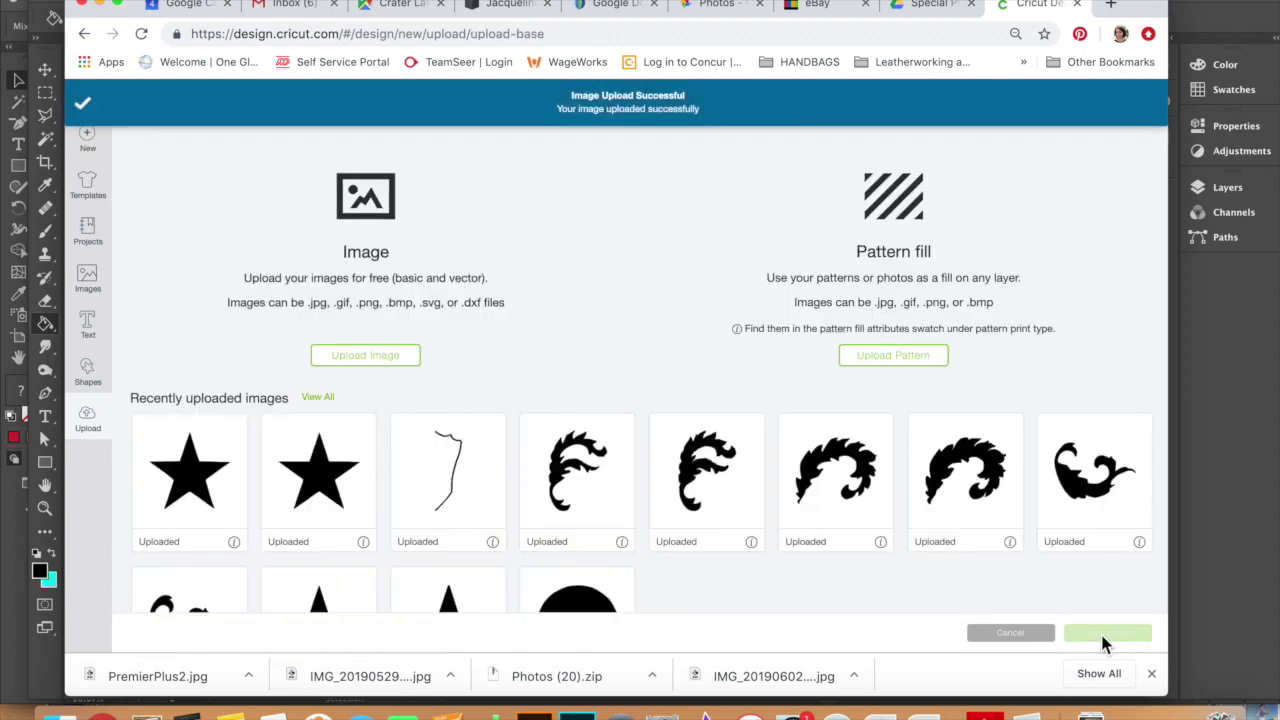
# Step: Insert both uploaded stars onto the design canvas
pyautogui.click(362, 494)
pyautogui.click(238, 505)
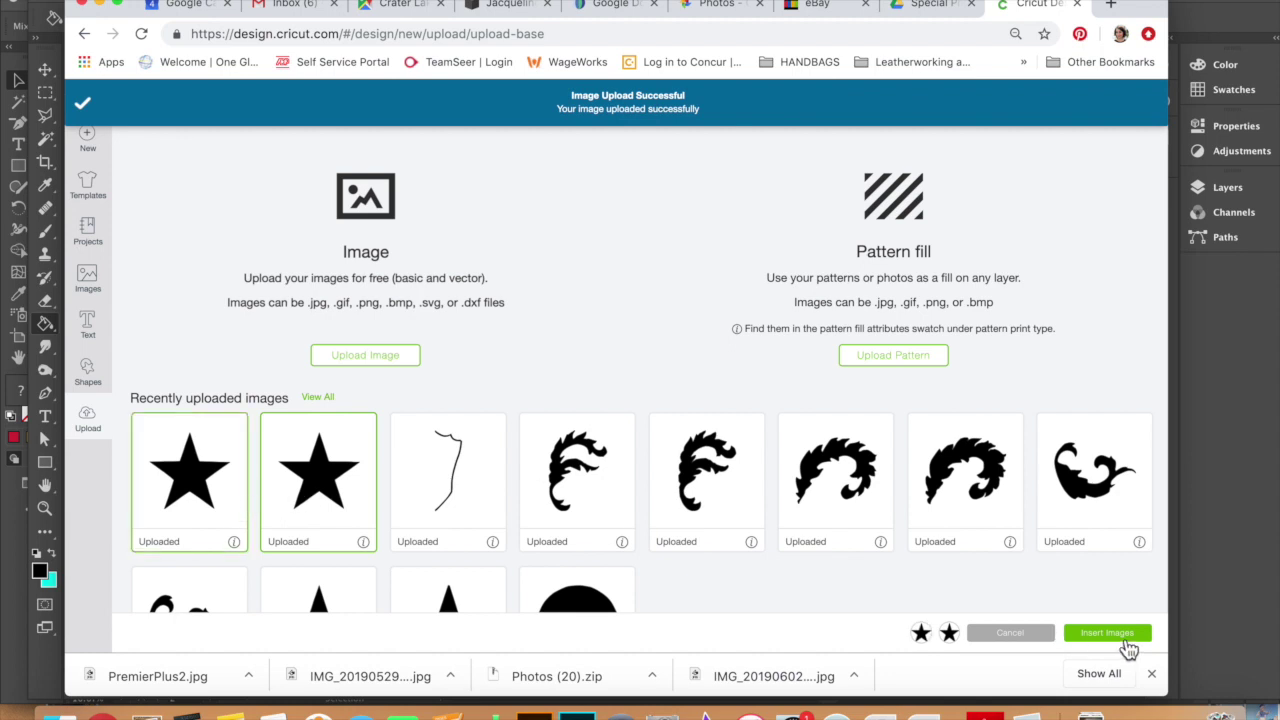
pyautogui.click(1120, 637)
# Step: Pull the two stacked stars apart on the Cricut canvas and select the larger left one
pyautogui.click(415, 401)
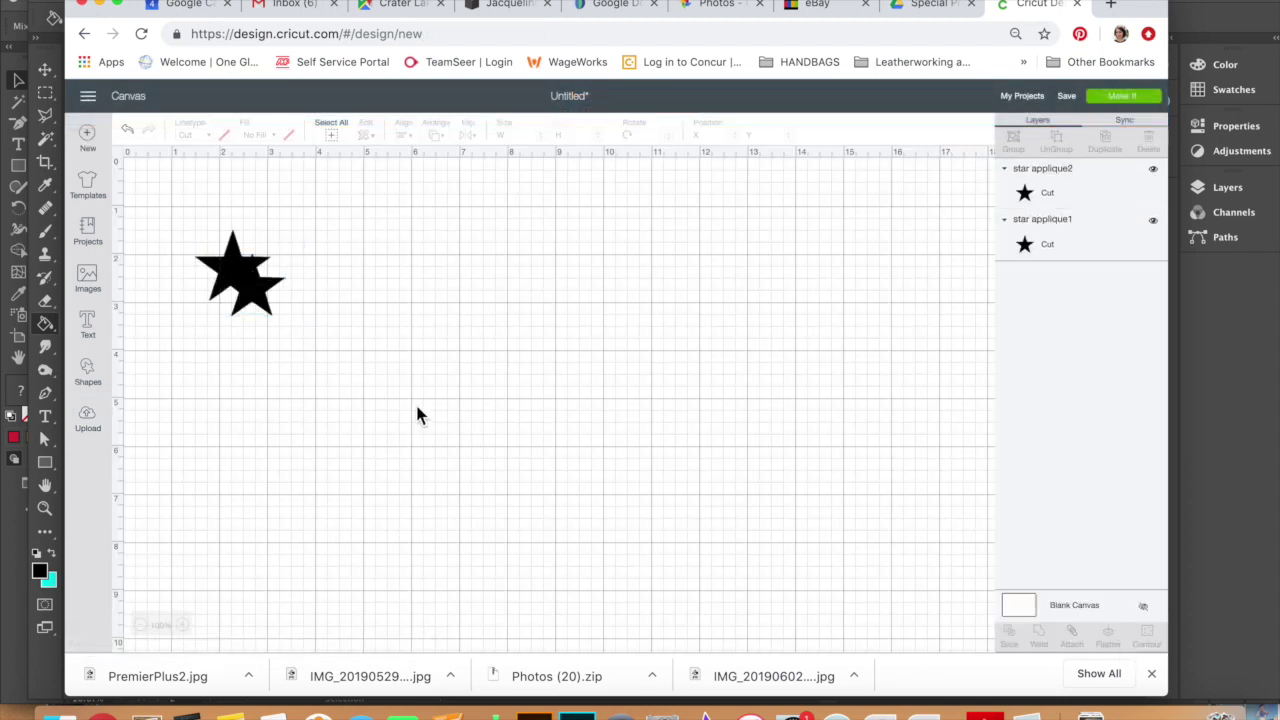
pyautogui.moveTo(260, 290); pyautogui.dragTo(329, 282)
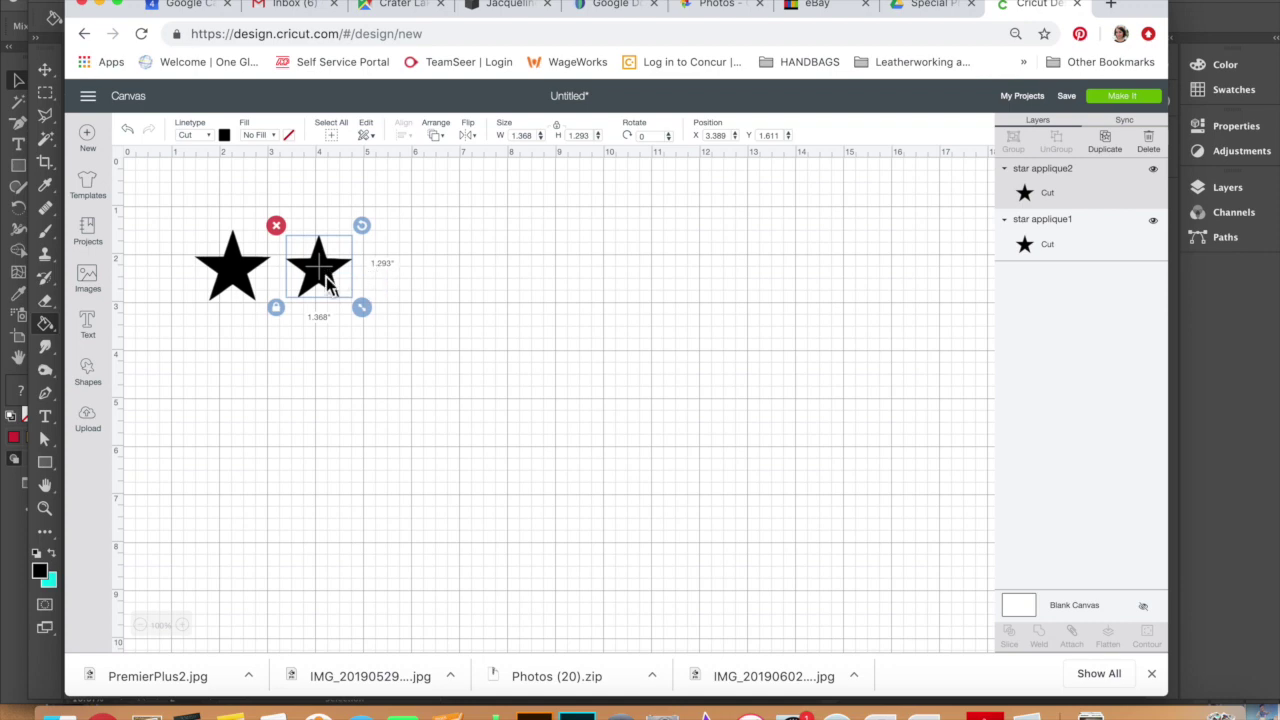
pyautogui.click(225, 277)
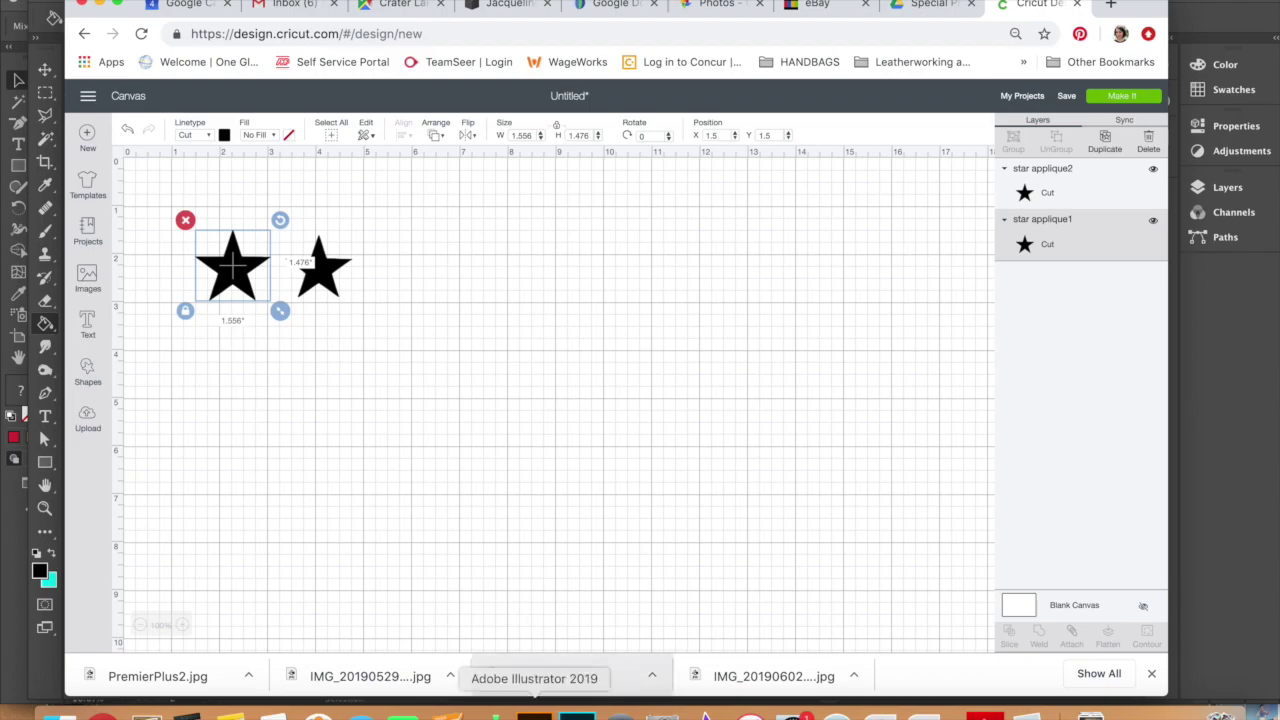
# Step: Match the left star to Illustrator's 3.111 in width (3.111 × 2.952 in) and move it top-left
pyautogui.click(534, 714)
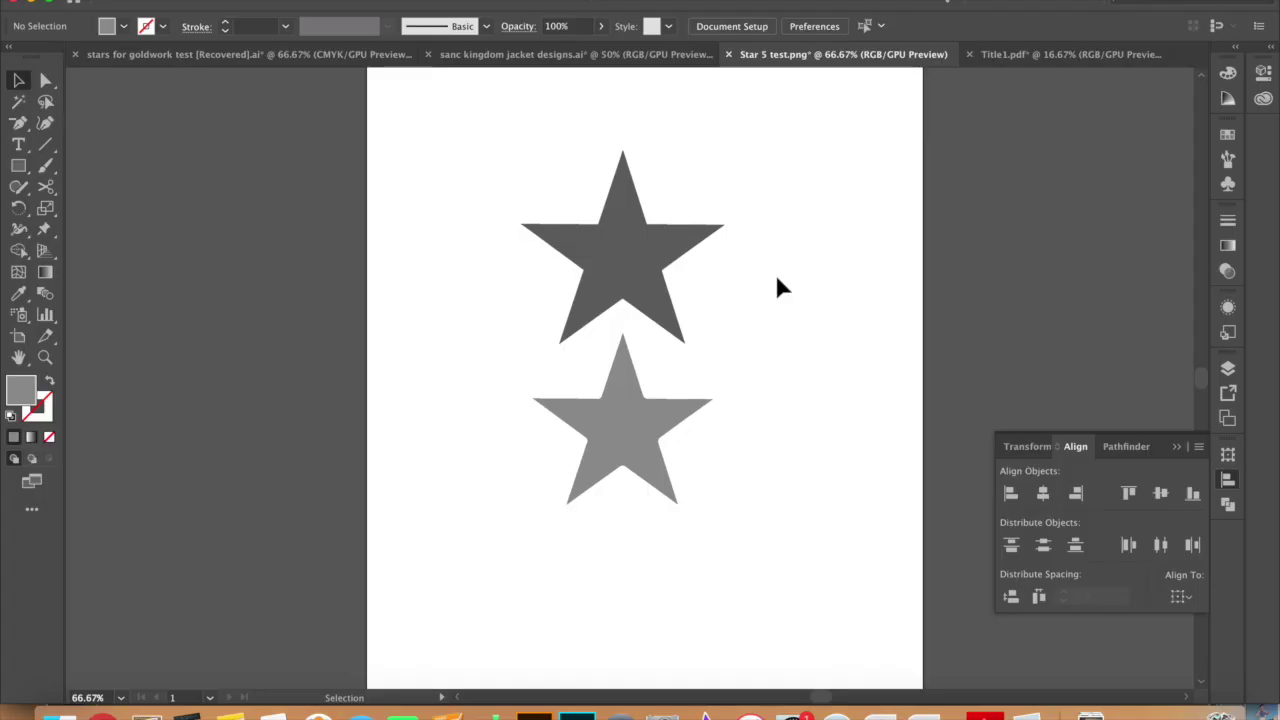
pyautogui.click(655, 279)
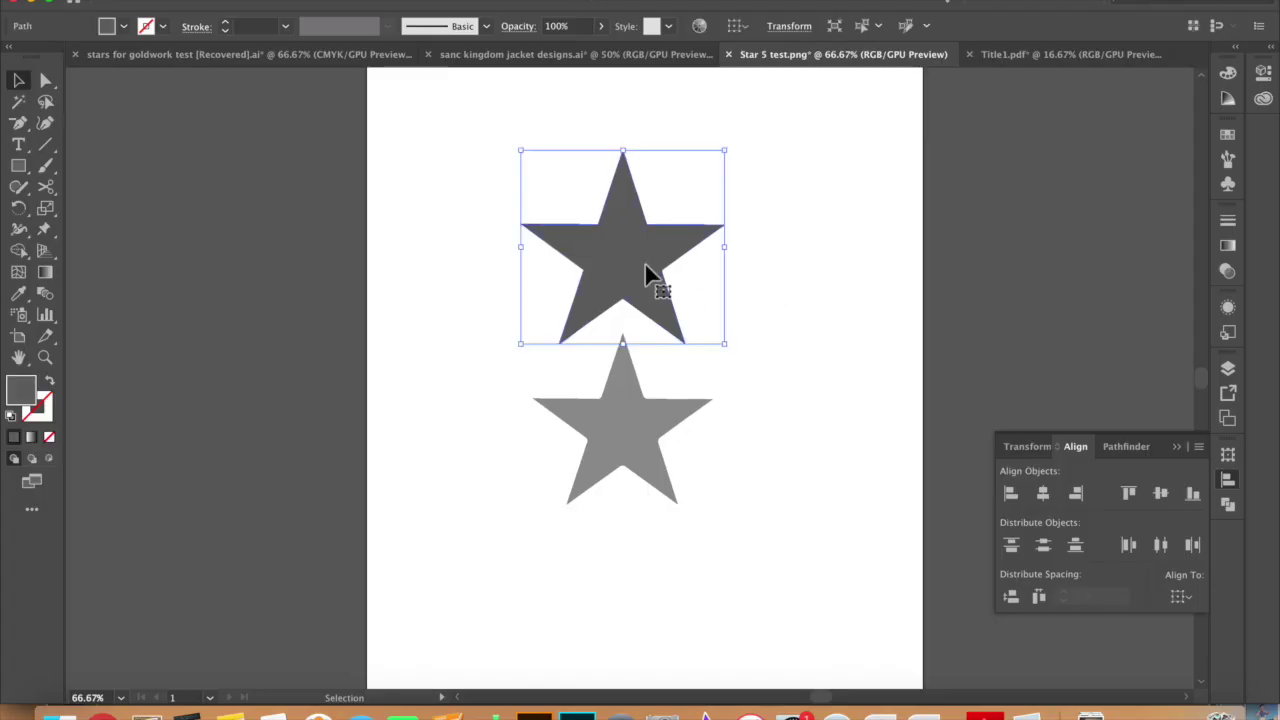
pyautogui.click(1228, 455)
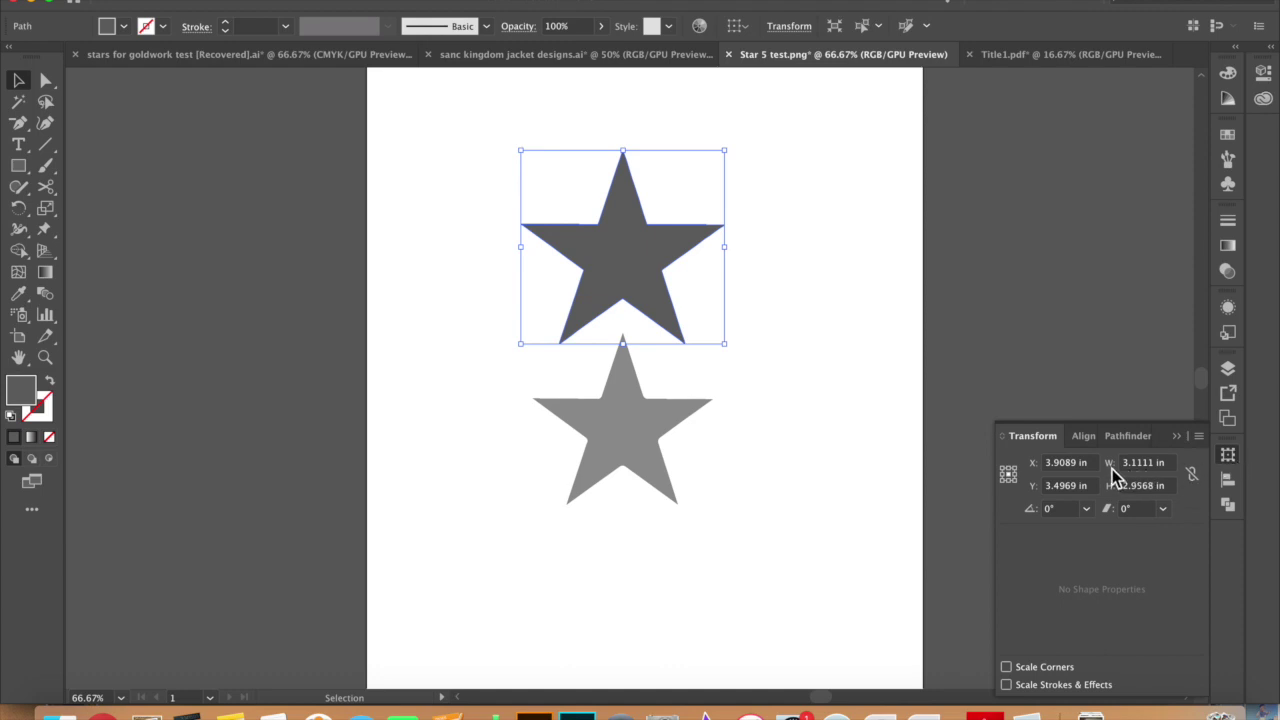
pyautogui.click(1140, 462)
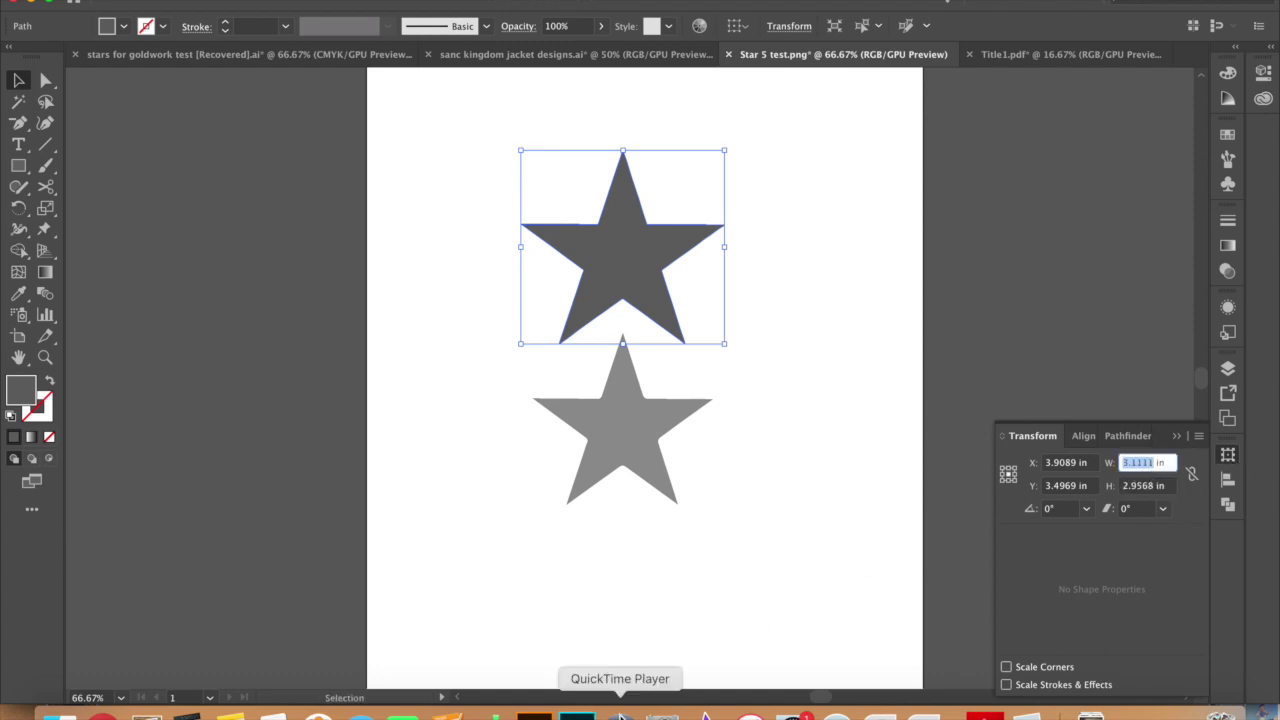
pyautogui.click(102, 714)
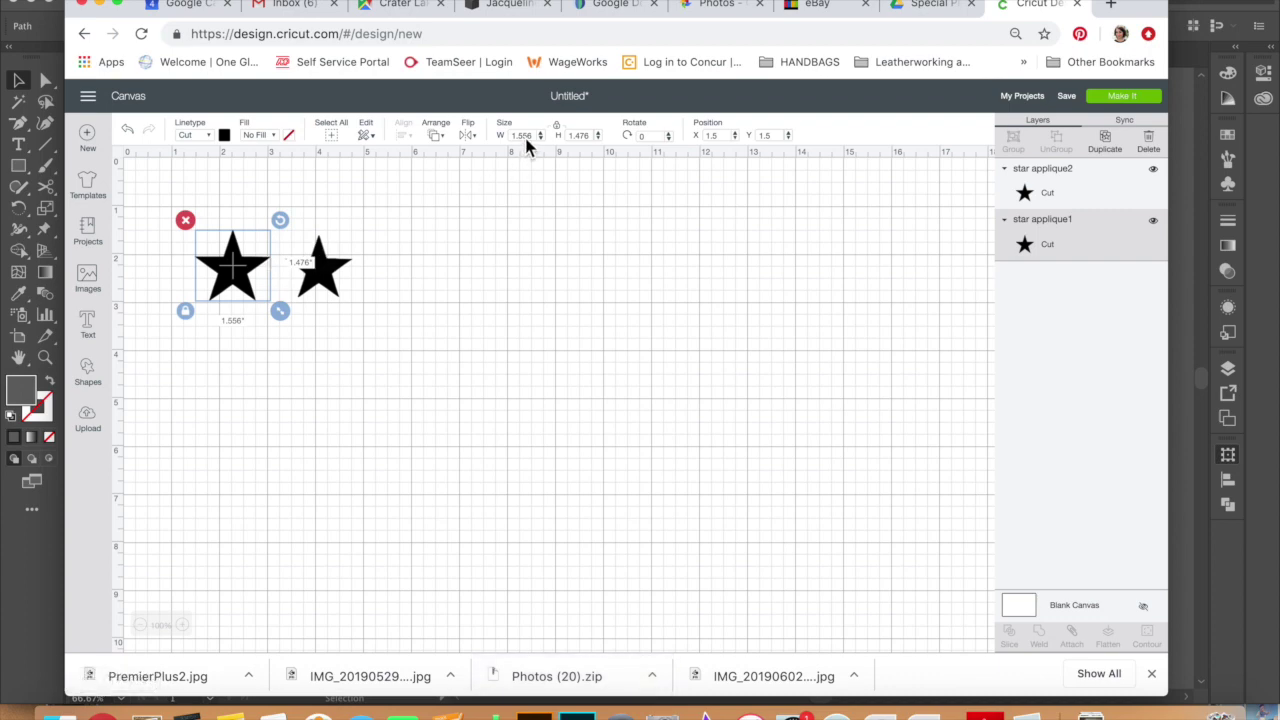
pyautogui.press('super+a')
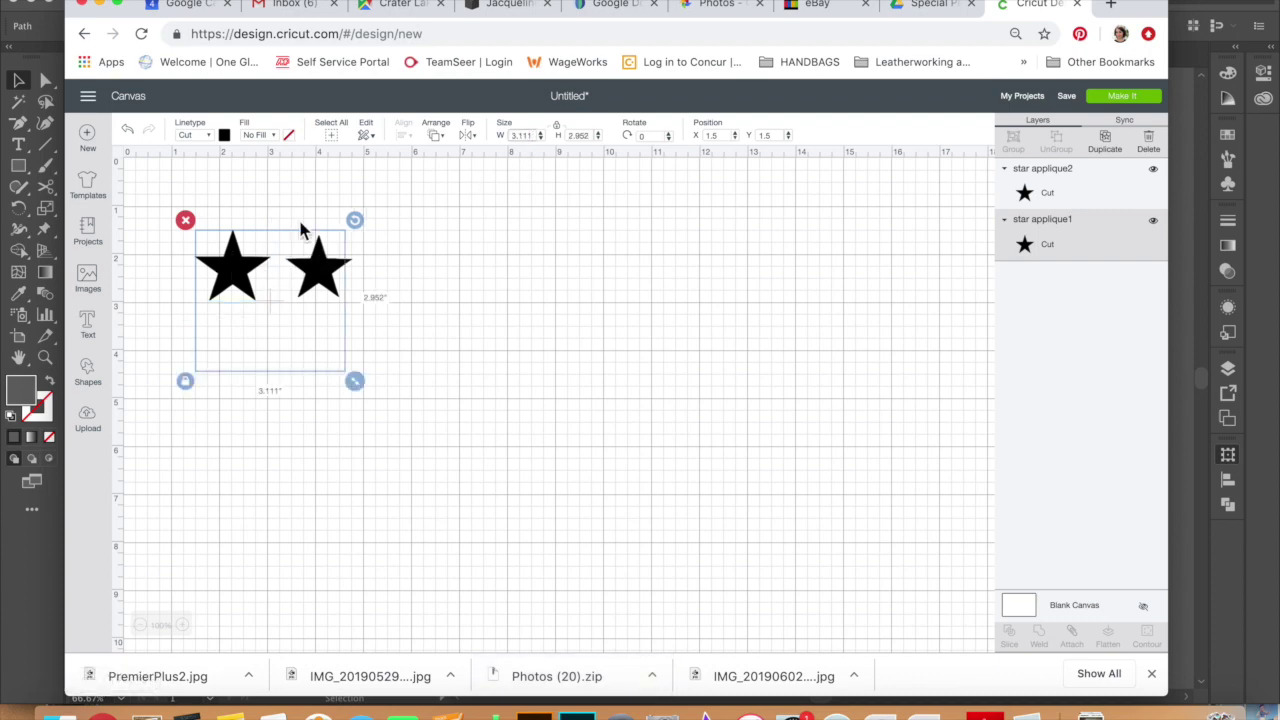
pyautogui.moveTo(257, 294); pyautogui.dragTo(200, 243)
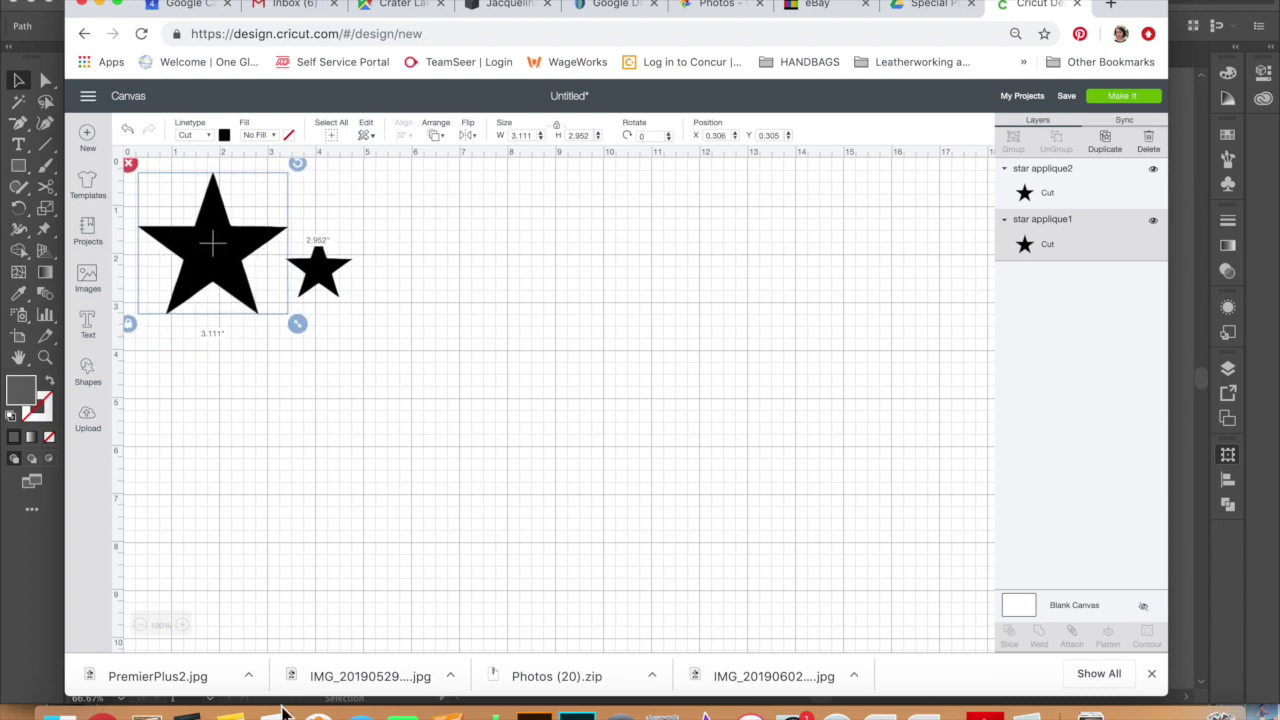
# Step: Check the lower star's 2.7477 in width in Illustrator, set the small star to 2.748 in, and place it below
pyautogui.click(534, 712)
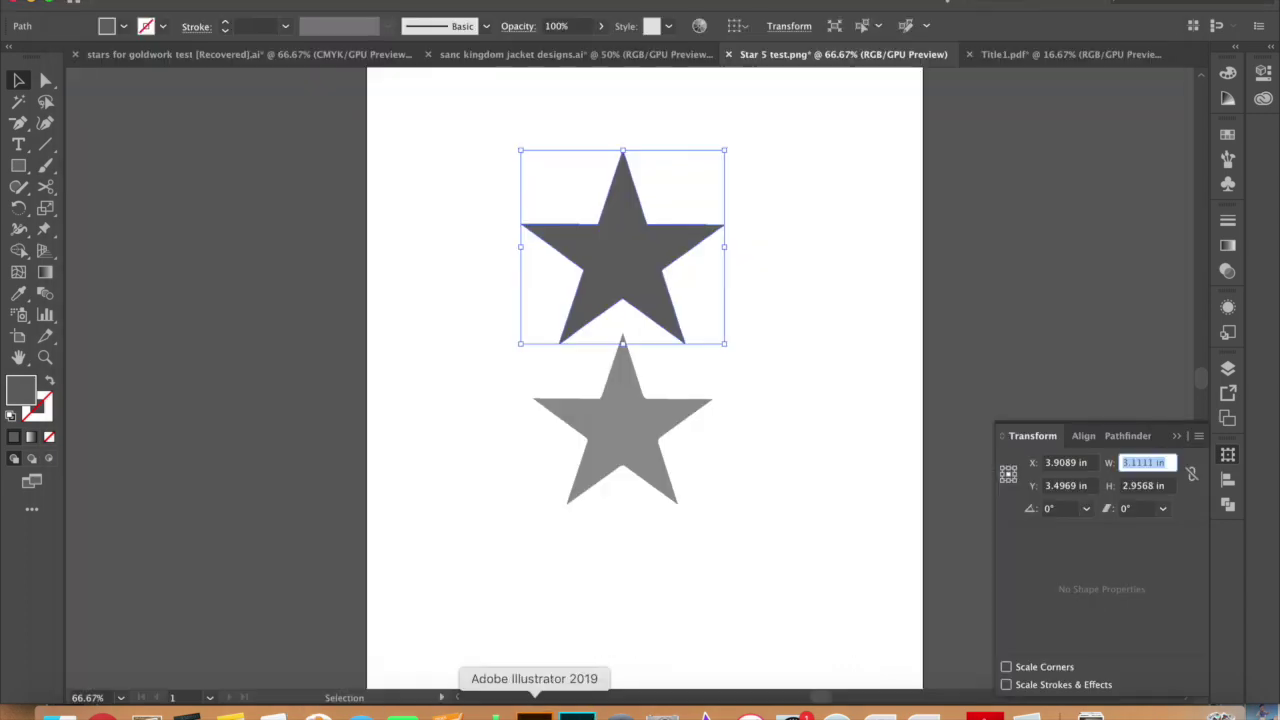
pyautogui.click(613, 469)
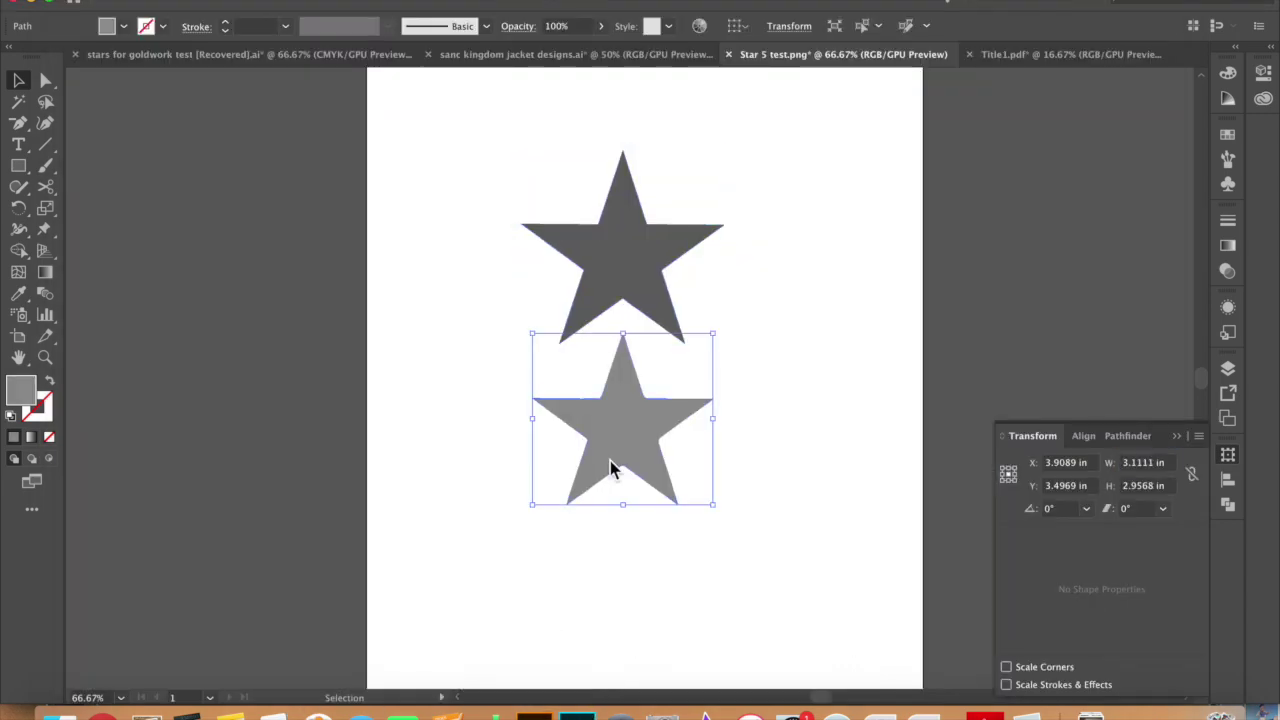
pyautogui.click(1140, 464)
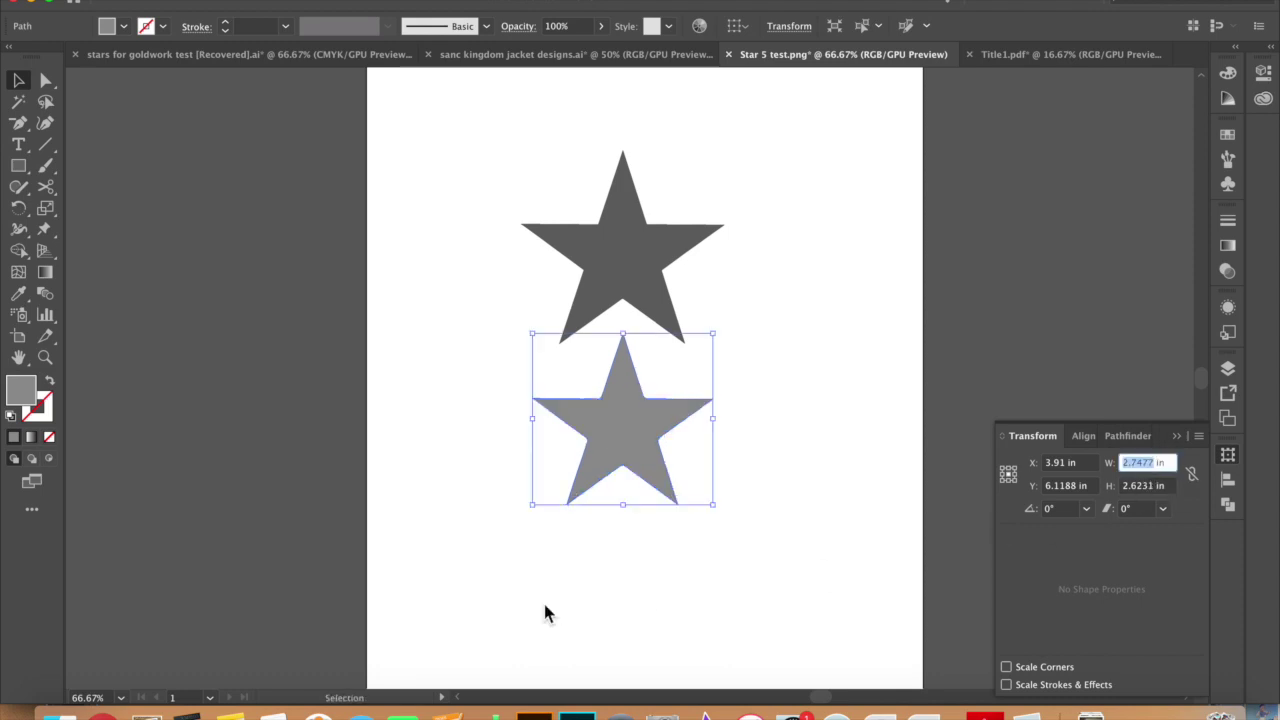
pyautogui.click(102, 712)
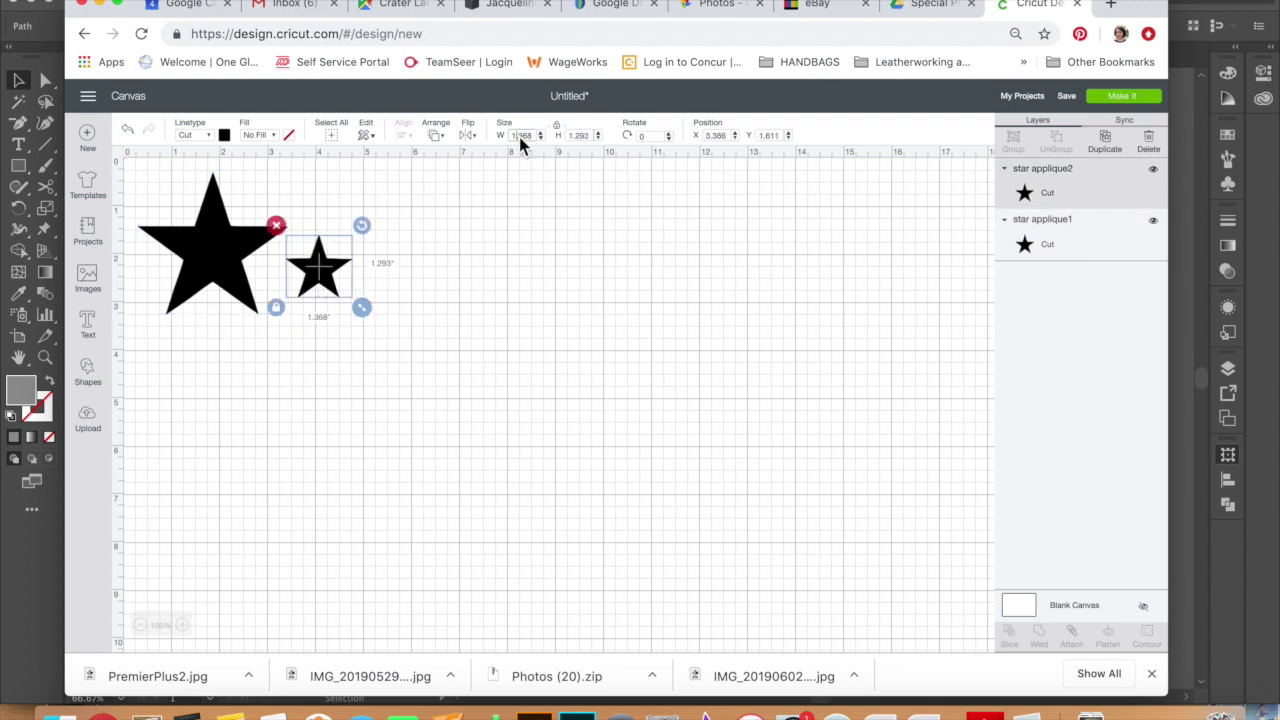
pyautogui.write('2.748')
pyautogui.press('Return')
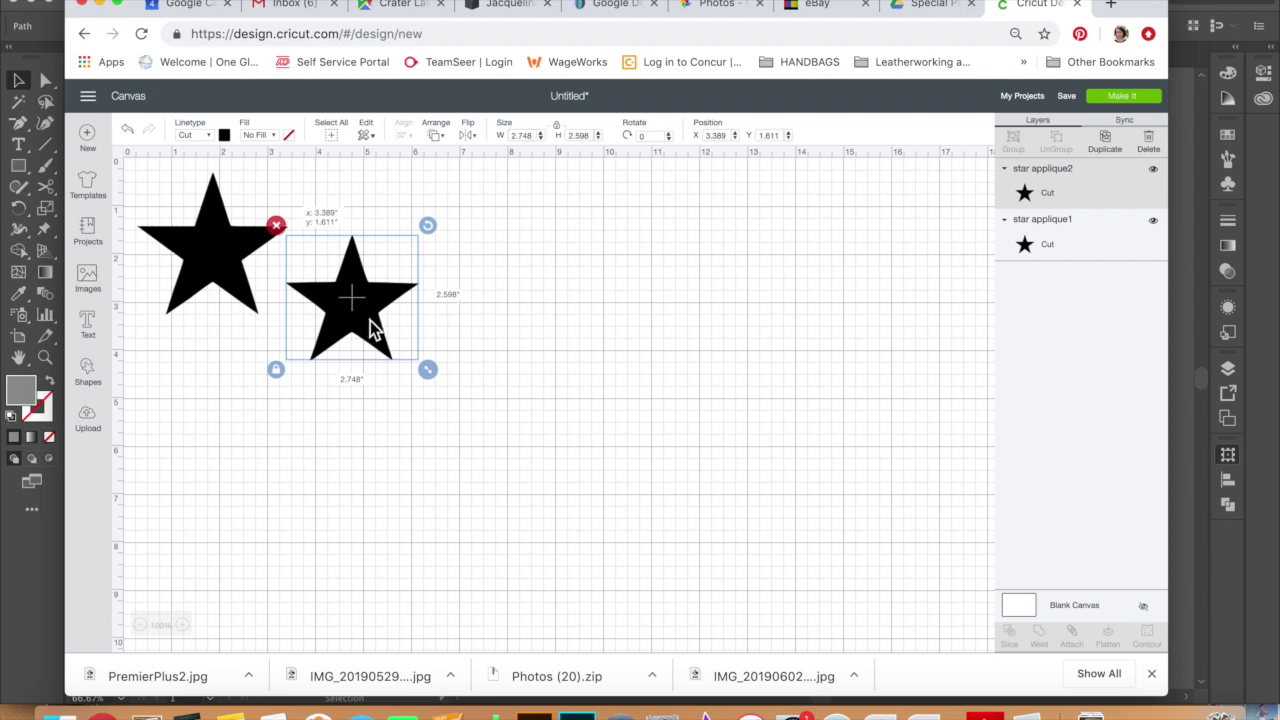
pyautogui.moveTo(371, 325); pyautogui.dragTo(237, 398)
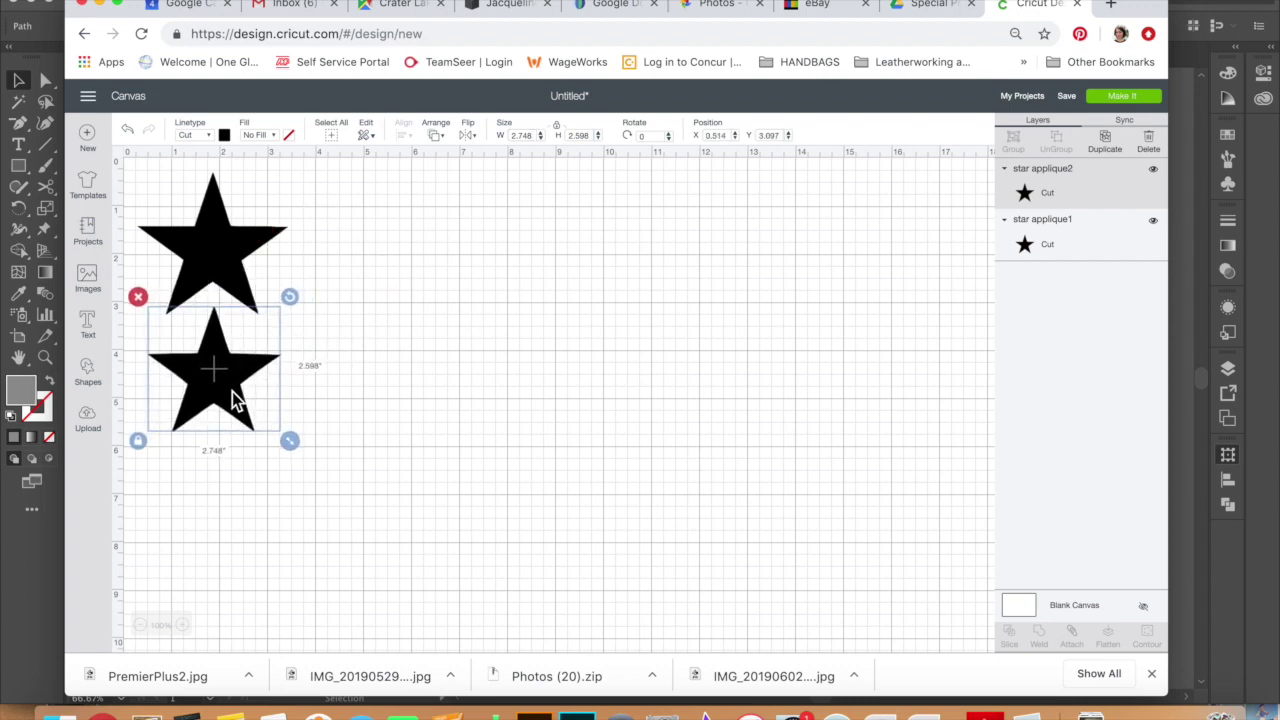